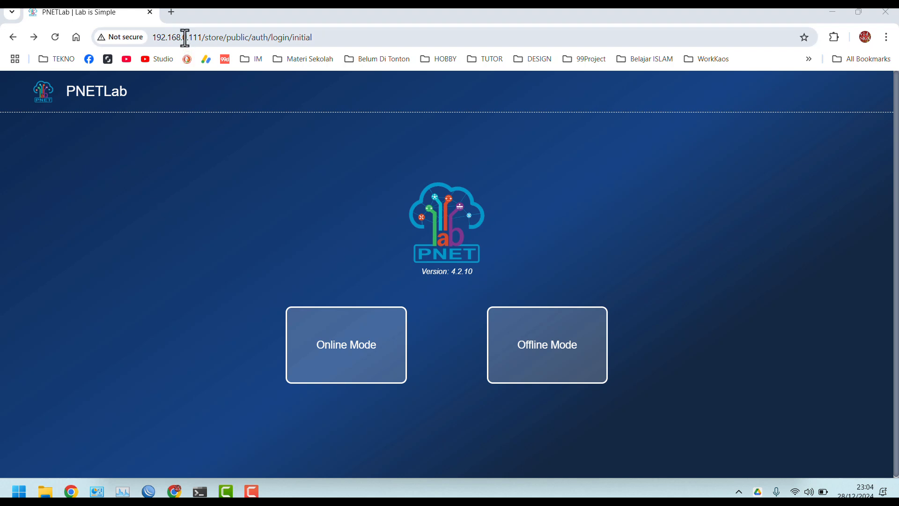
# Switch the PNETLab start page to Offline Mode to reach the local login form
pyautogui.click(203, 129)
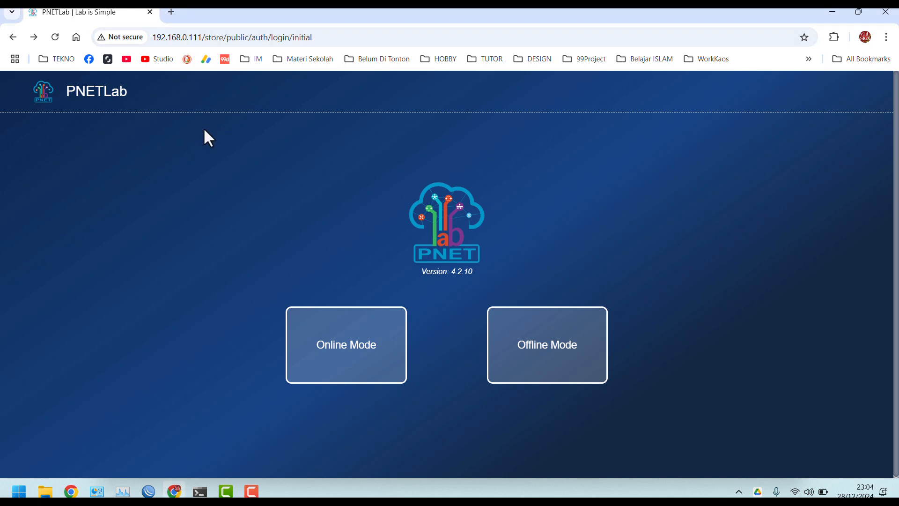
pyautogui.click(178, 37)
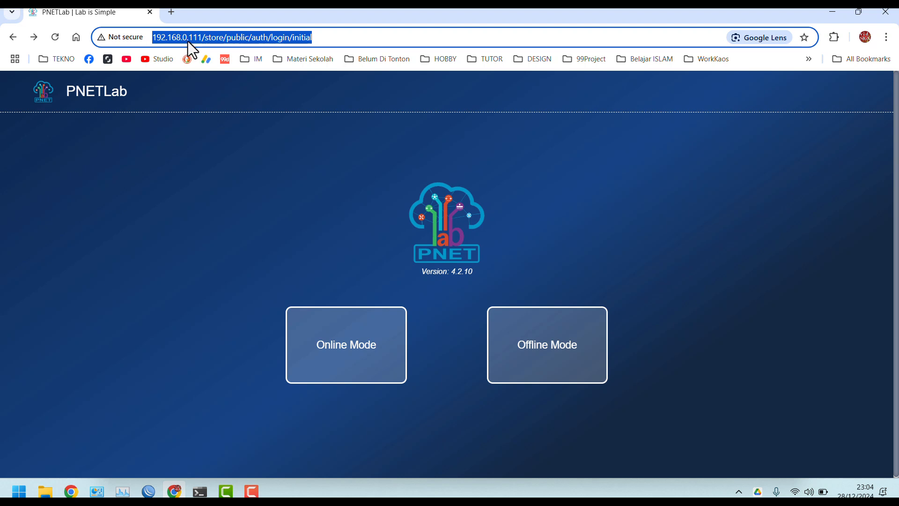
pyautogui.click(215, 138)
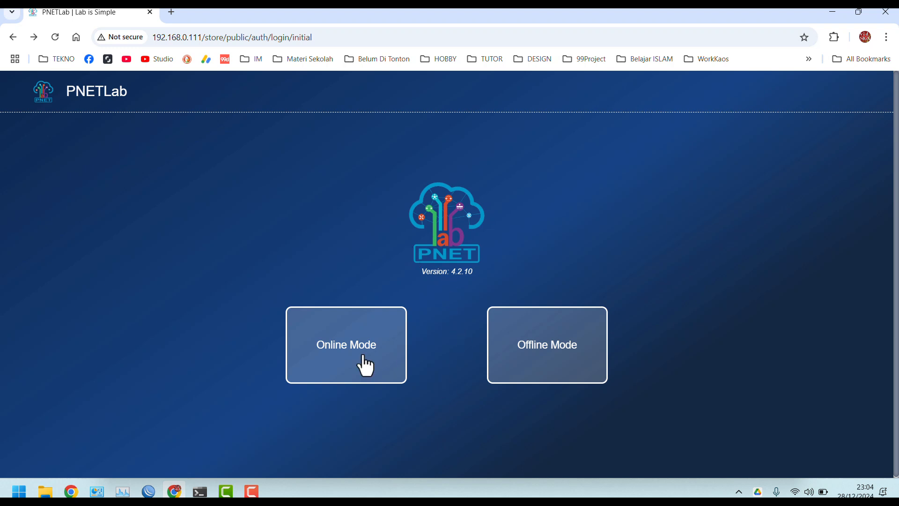
pyautogui.click(519, 364)
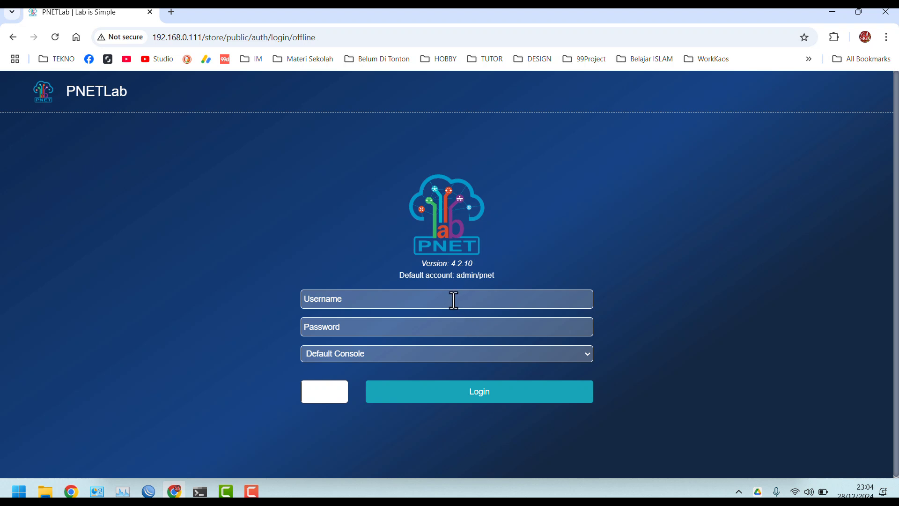
# Enter the default account's username and password from the credentials hint
pyautogui.click(454, 300)
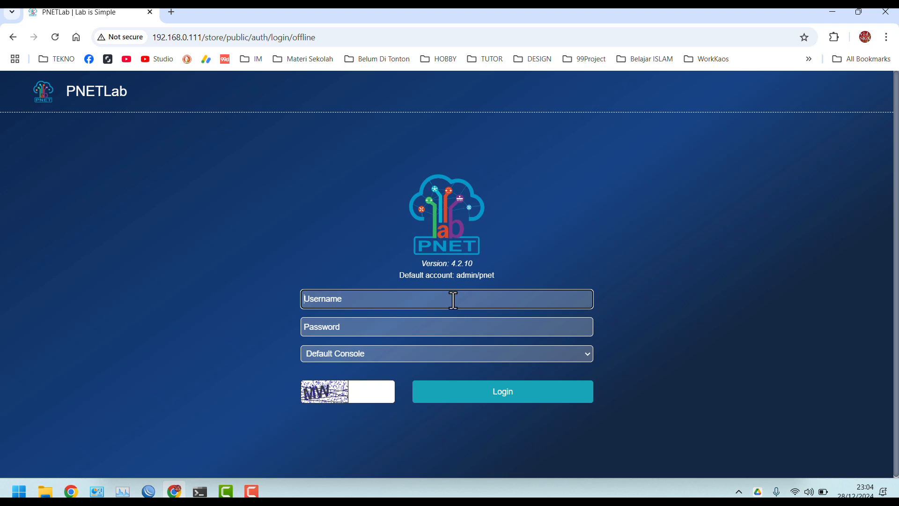
pyautogui.moveTo(455, 276); pyautogui.dragTo(505, 277)
pyautogui.click(446, 307)
pyautogui.write('admin')
pyautogui.press('Tab')
pyautogui.write('p')
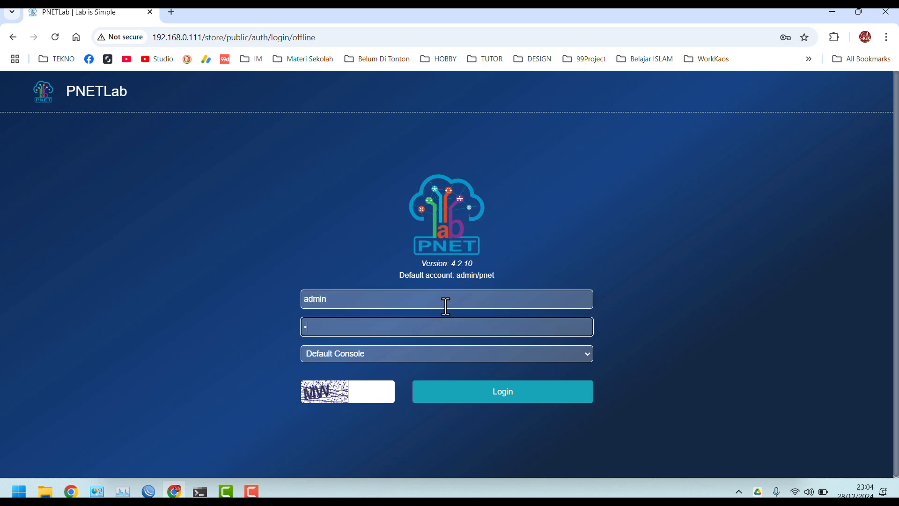
# Choose HTML Console, fill in the captcha code, and log in
pyautogui.click(379, 354)
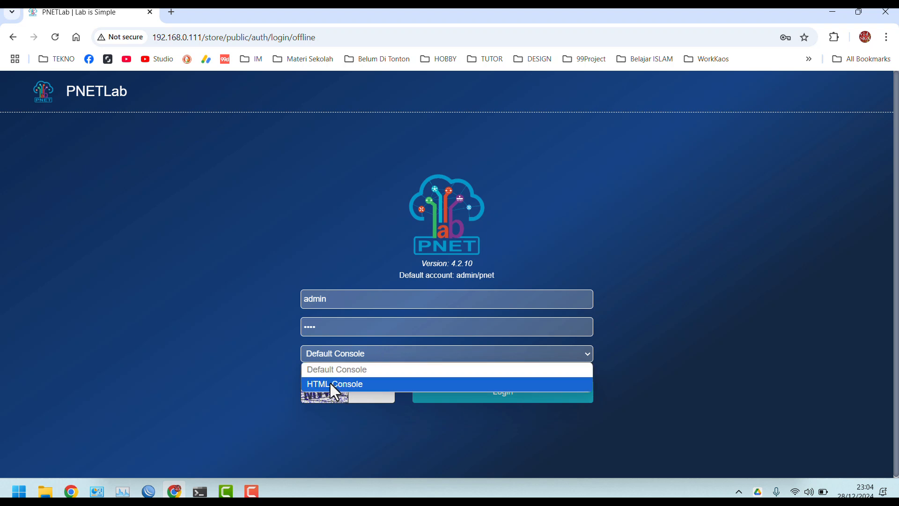
pyautogui.click(350, 385)
pyautogui.click(370, 394)
pyautogui.write('MW')
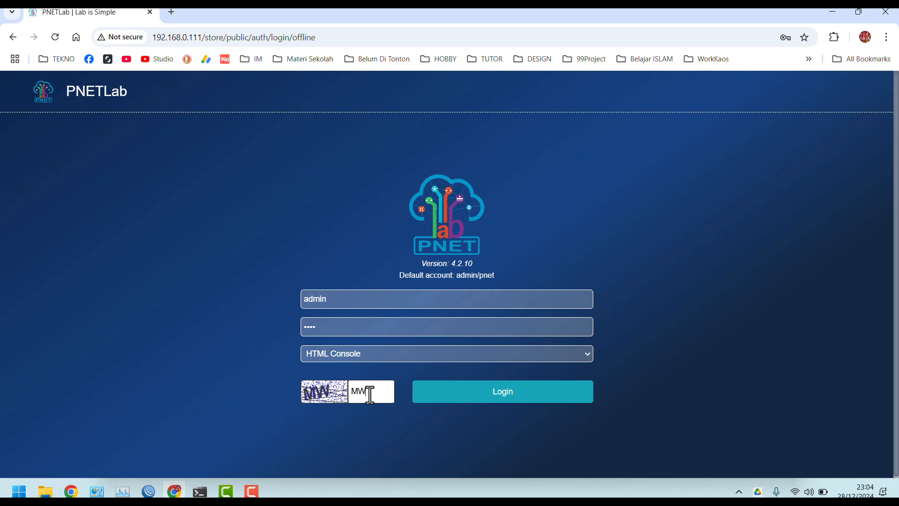
pyautogui.click(437, 402)
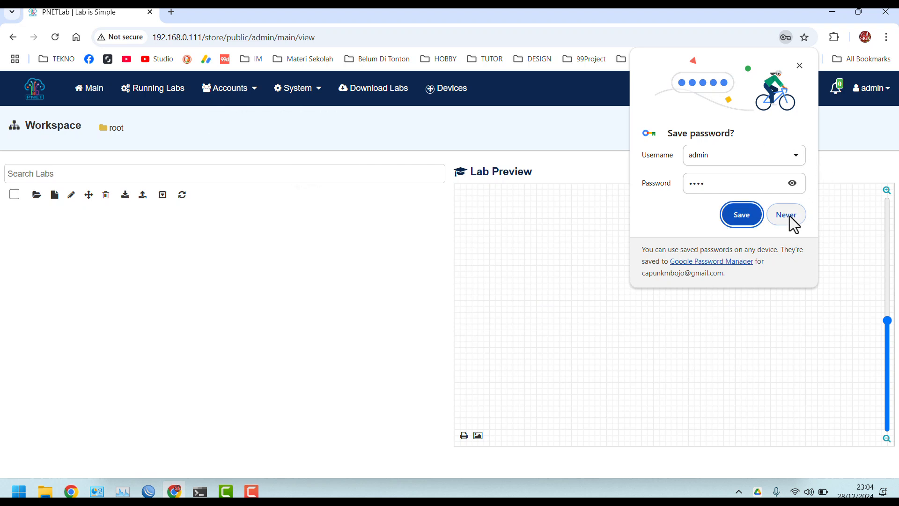
# Decline Chrome's password saving and create a new lab named '1'
pyautogui.click(791, 218)
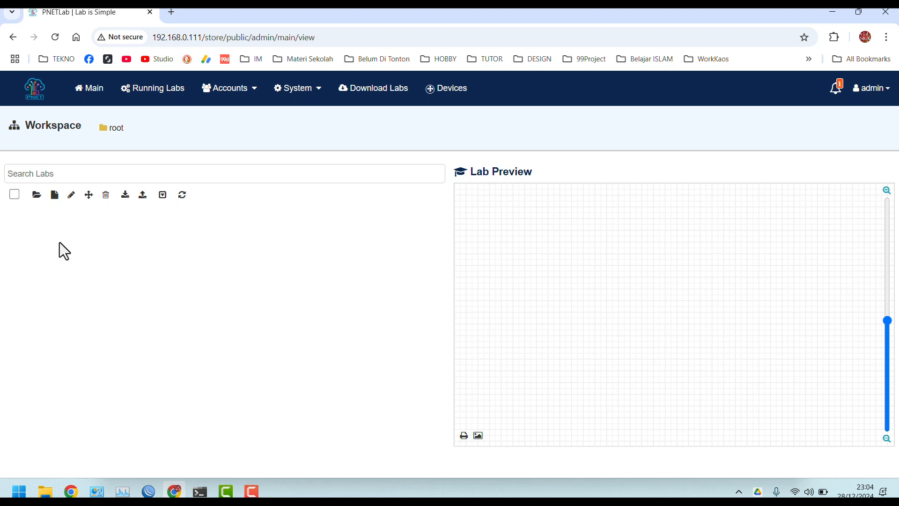
pyautogui.click(55, 197)
pyautogui.click(265, 153)
pyautogui.write('1')
pyautogui.click(833, 446)
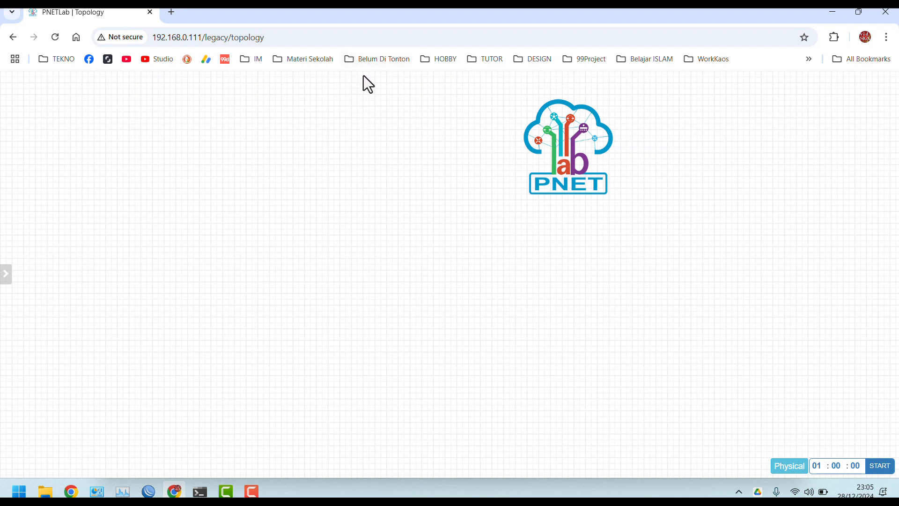
pyautogui.moveTo(366, 81)
pyautogui.moveTo(454, 82)
pyautogui.mouseDown()
pyautogui.moveTo(335, 84)
pyautogui.moveTo(438, 82)
pyautogui.mouseUp()
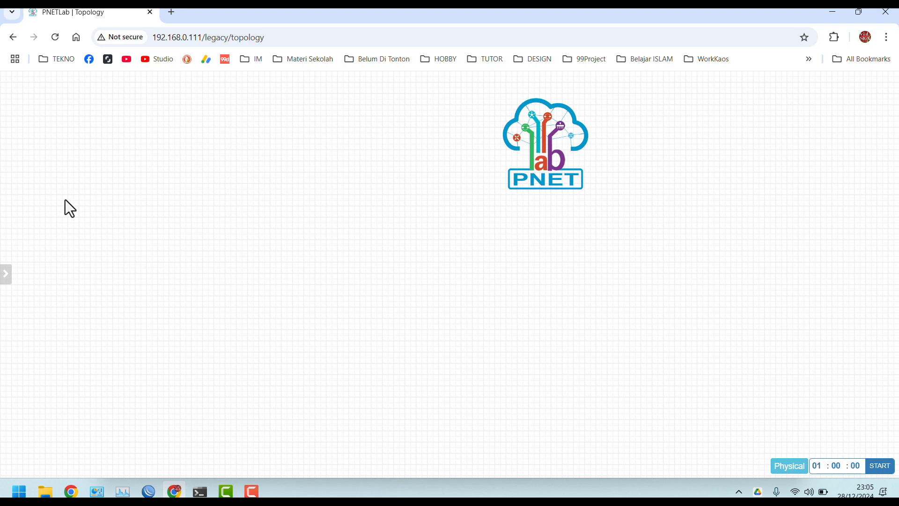
# Add 2 Virtual PC (VPCS) nodes from the canvas context menu and save them
pyautogui.moveTo(3, 227)
pyautogui.rightClick(210, 214)
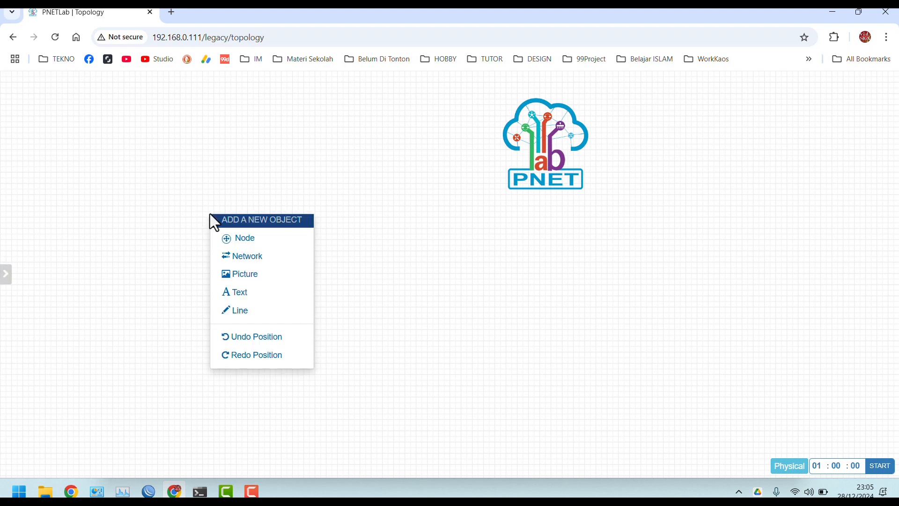
pyautogui.click(253, 244)
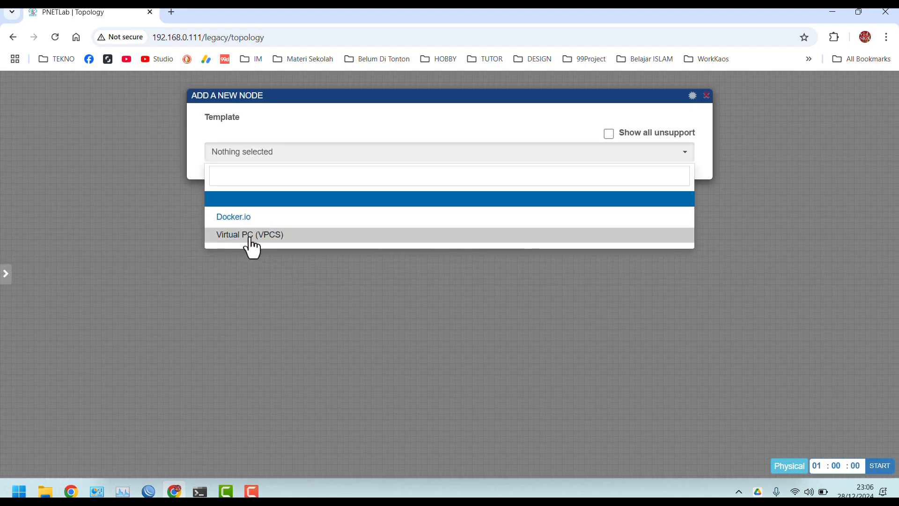
pyautogui.click(251, 237)
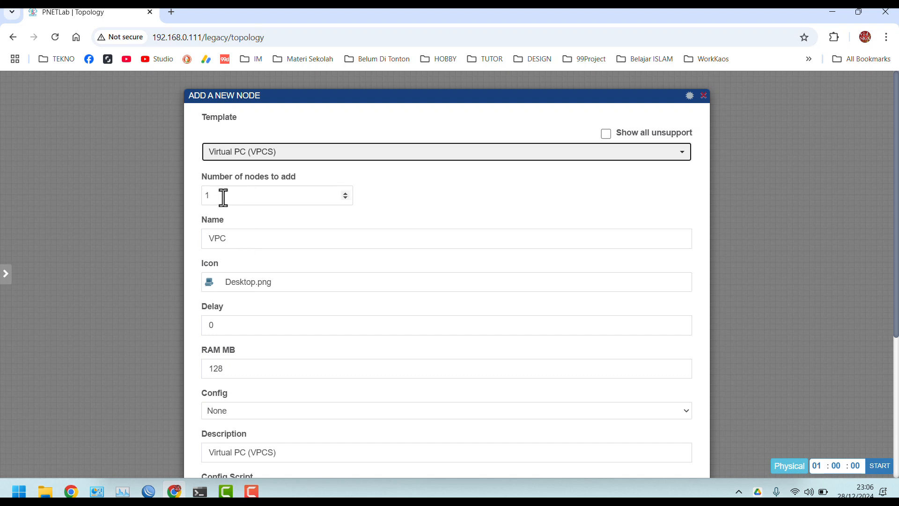
pyautogui.moveTo(224, 197); pyautogui.dragTo(196, 194)
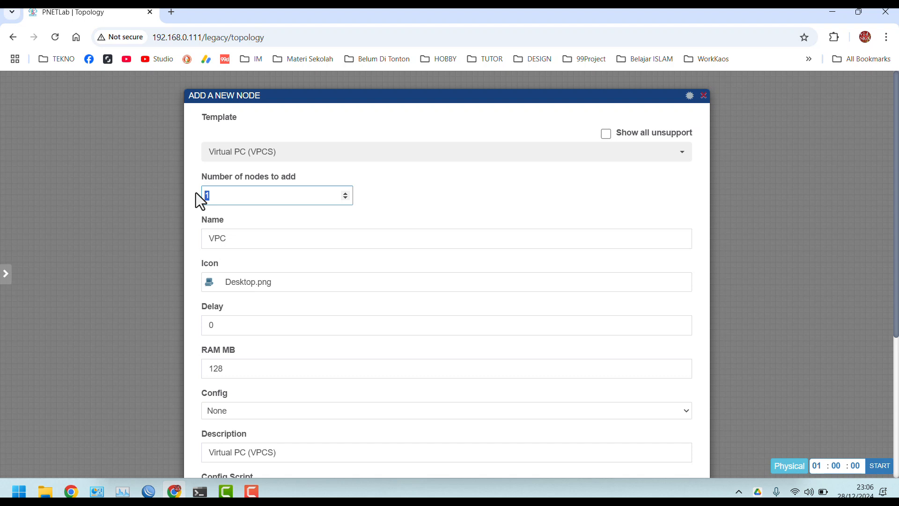
pyautogui.write('2')
pyautogui.scroll(-2, 356, 298)
pyautogui.scroll(-3, 356, 300)
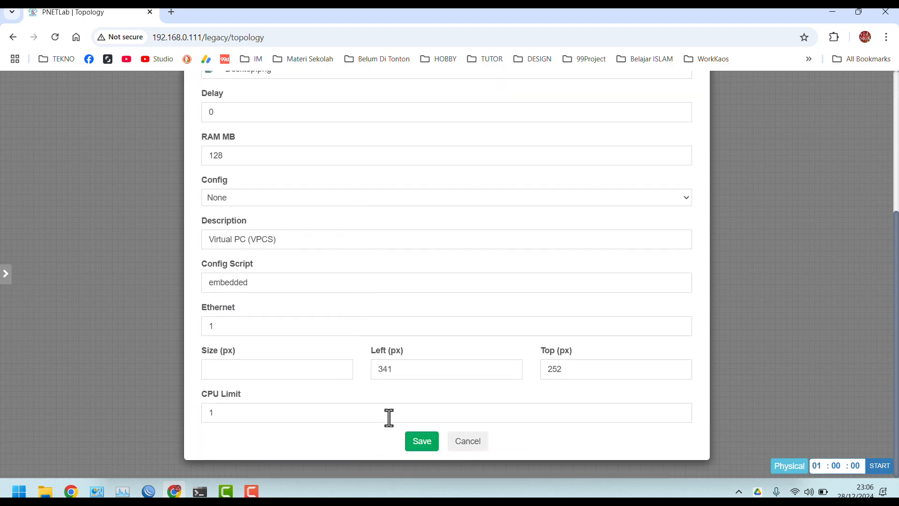
pyautogui.click(420, 448)
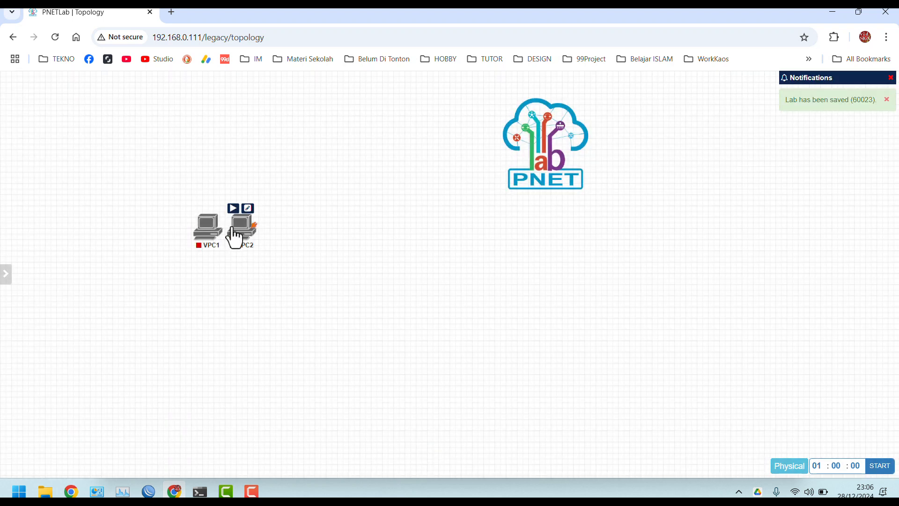
# Move VPC2 right of VPC1 and draw a link, keeping eth0 on VPC1
pyautogui.moveTo(242, 238); pyautogui.dragTo(316, 248)
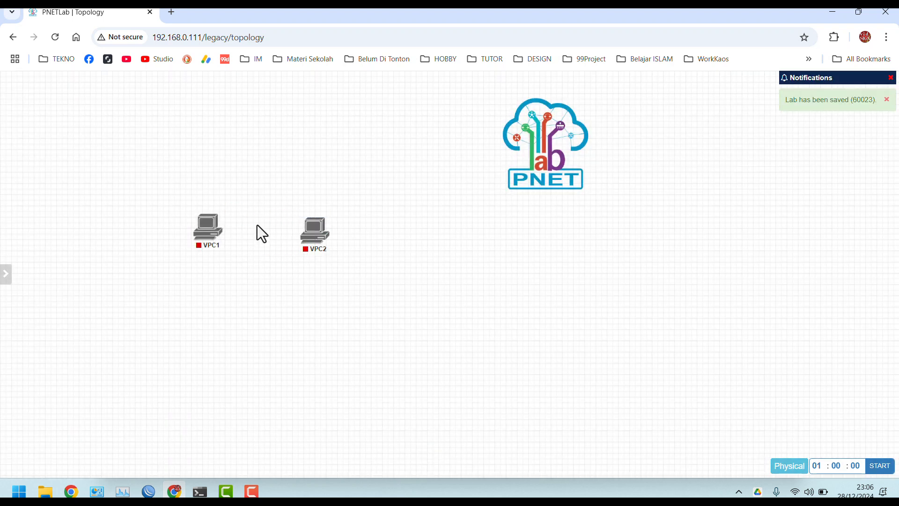
pyautogui.moveTo(222, 229); pyautogui.dragTo(318, 239)
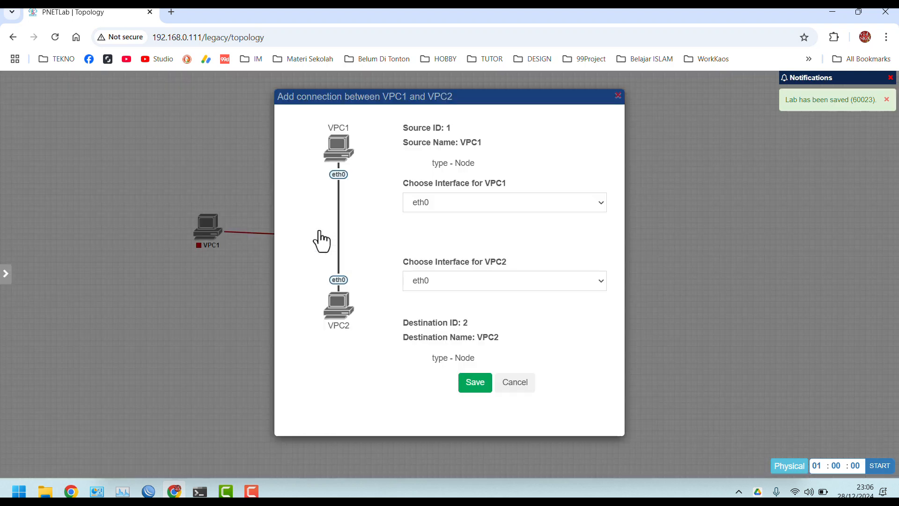
pyautogui.click(440, 207)
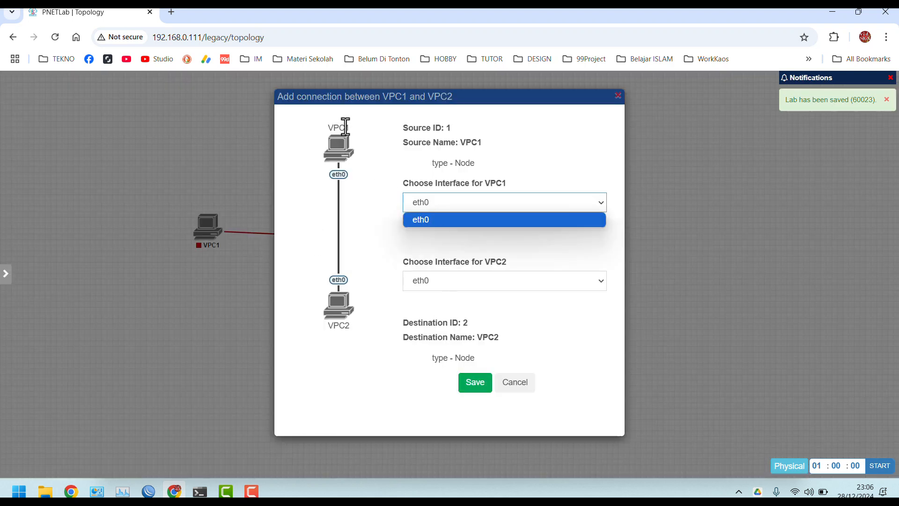
pyautogui.click(390, 151)
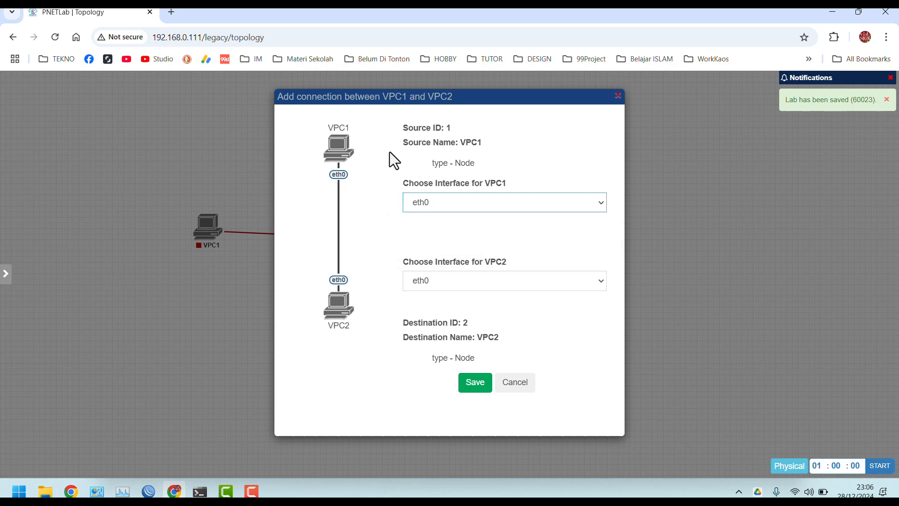
pyautogui.click(438, 203)
pyautogui.click(373, 219)
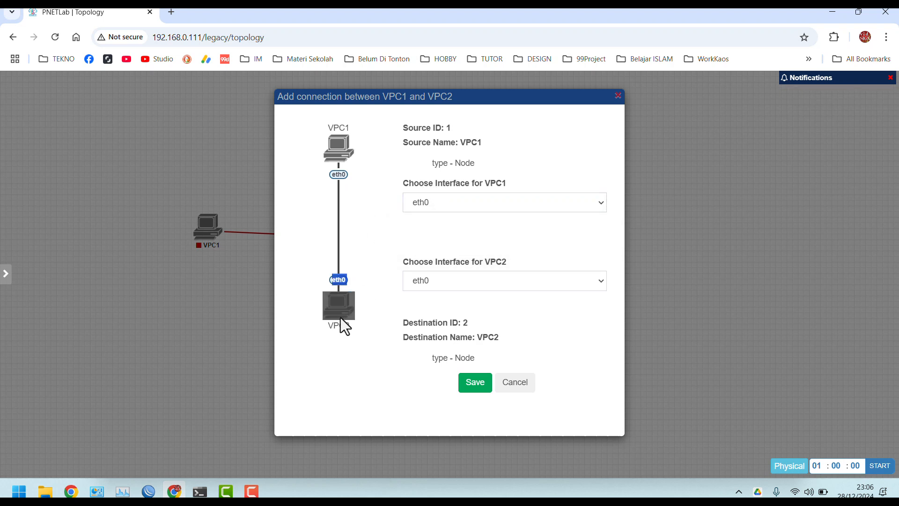
# Keep eth0 as VPC2's interface and save the VPC1–VPC2 link
pyautogui.moveTo(341, 318); pyautogui.dragTo(434, 282)
pyautogui.click(434, 283)
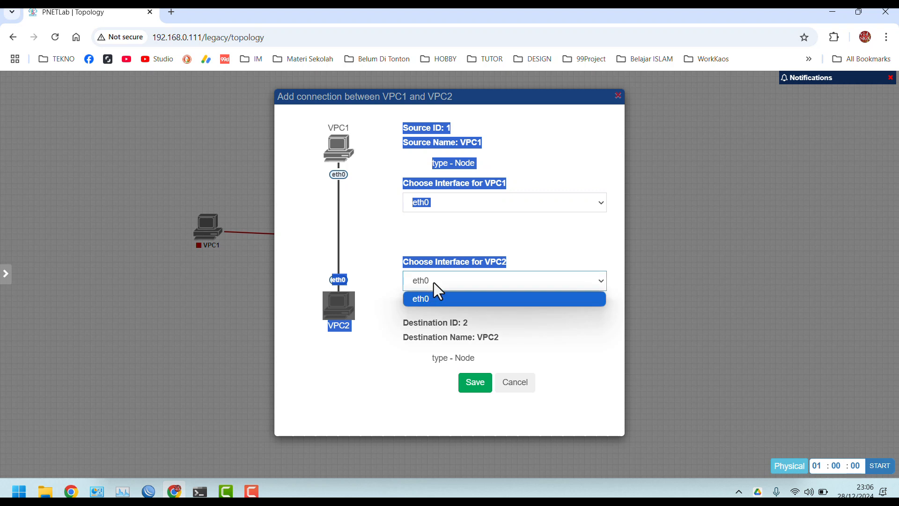
pyautogui.click(380, 273)
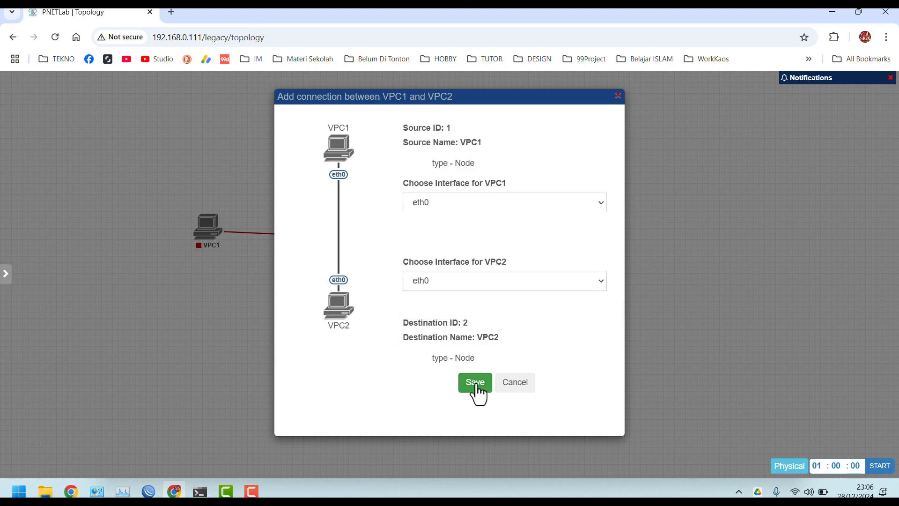
pyautogui.click(440, 284)
pyautogui.click(441, 283)
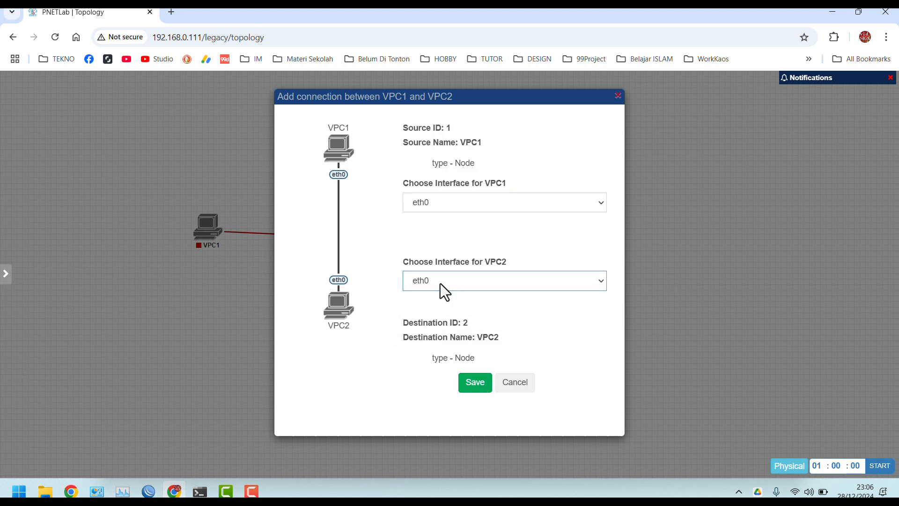
pyautogui.click(474, 386)
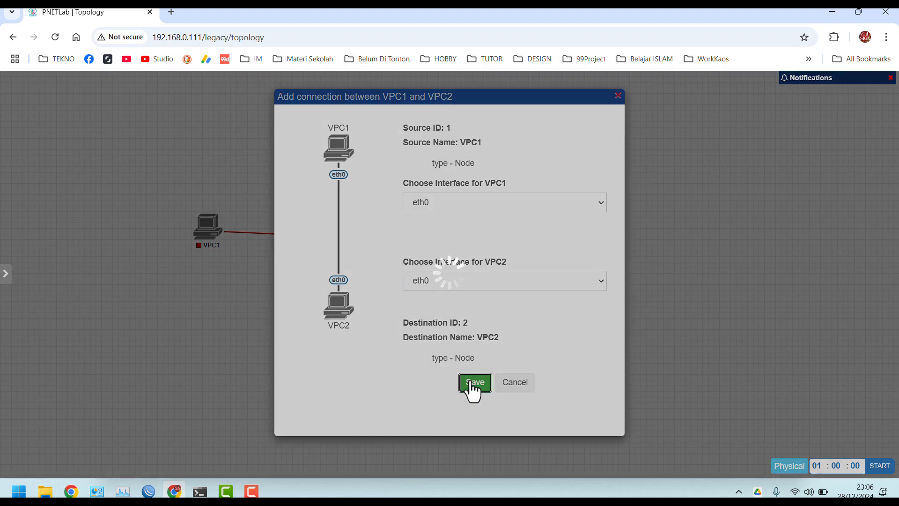
# Start VPC1 and VPC2, then open VPC1's console placed so VPC2 stays visible
pyautogui.moveTo(217, 243)
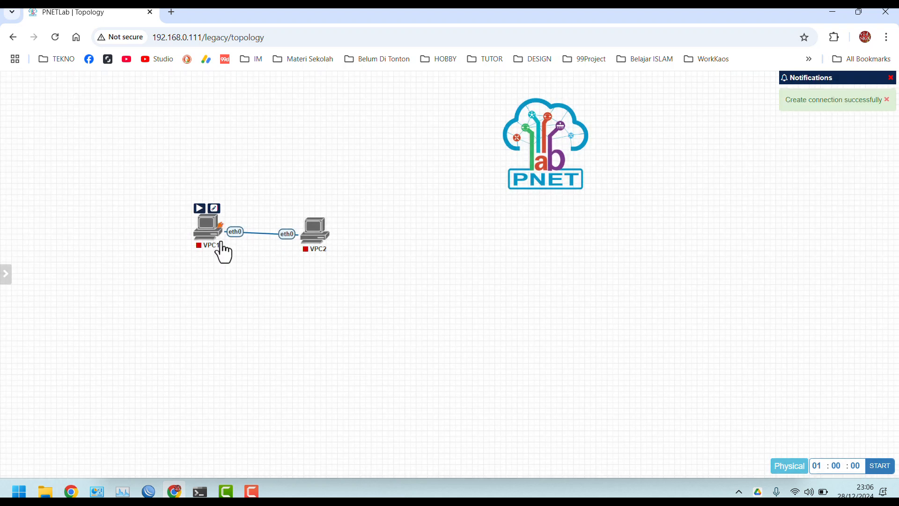
pyautogui.click(200, 209)
pyautogui.click(307, 212)
pyautogui.moveTo(203, 242); pyautogui.dragTo(180, 244)
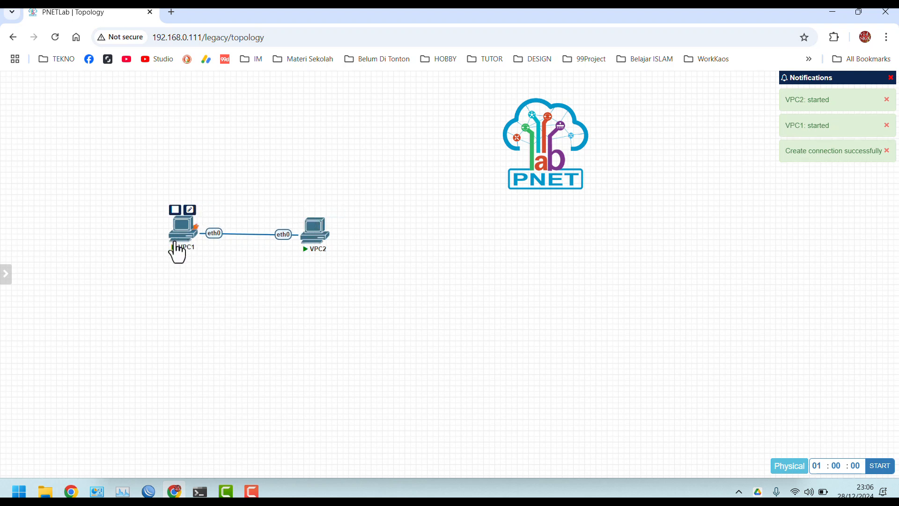
pyautogui.click(178, 237)
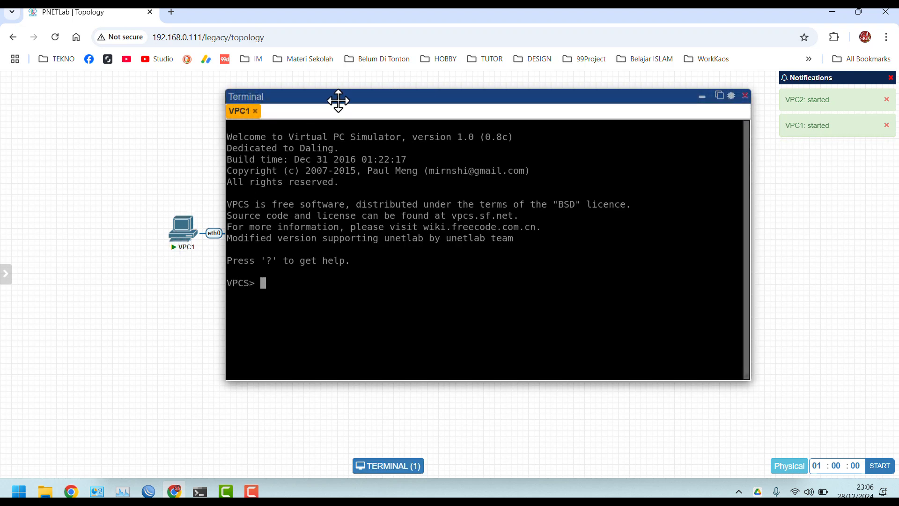
pyautogui.moveTo(337, 98); pyautogui.dragTo(454, 119)
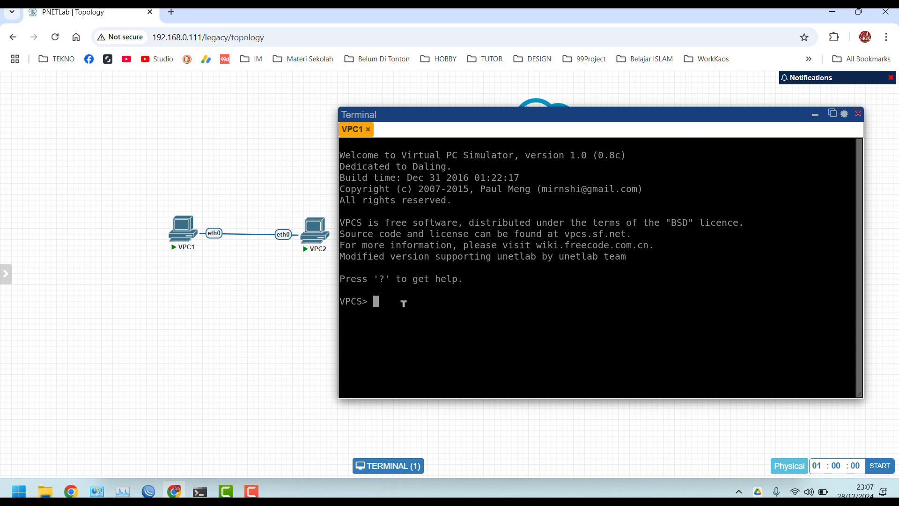
# List the available VPCS commands with ? at VPC1's prompt
pyautogui.write('?')
pyautogui.press('Return')
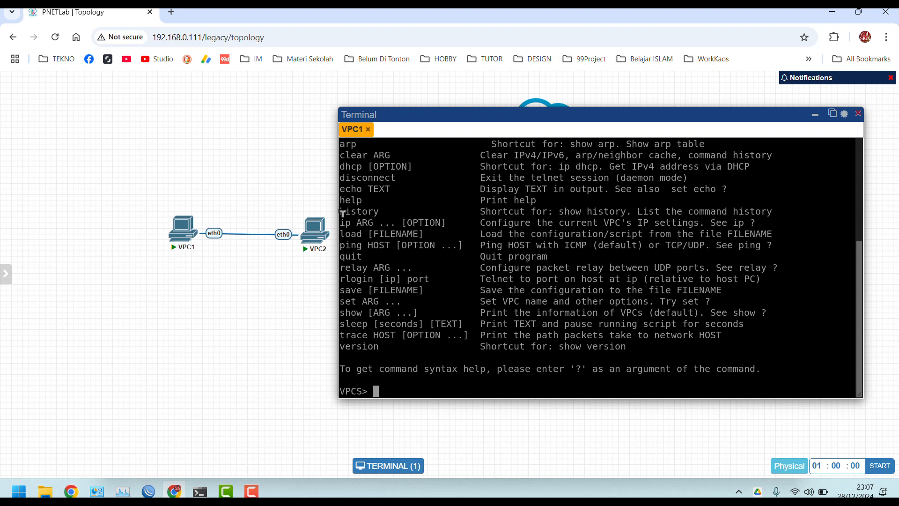
pyautogui.moveTo(341, 221); pyautogui.dragTo(727, 222)
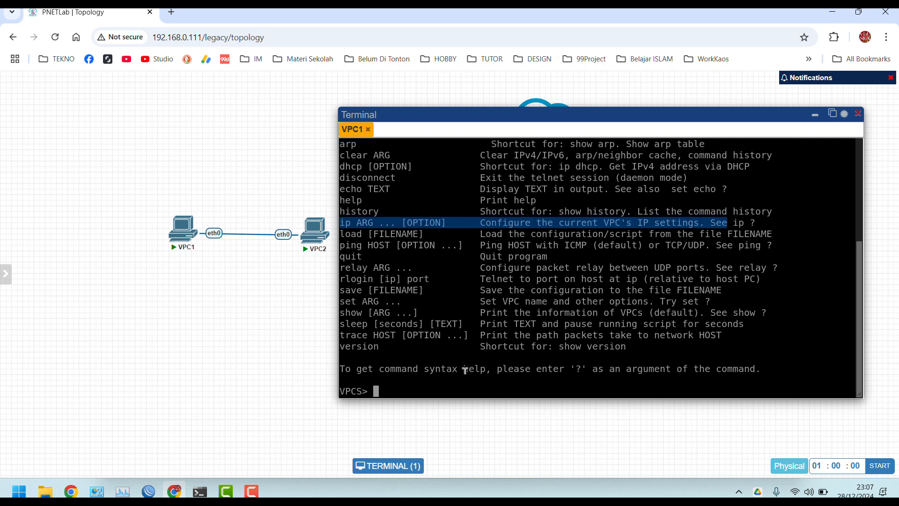
pyautogui.click(400, 385)
# Draft an ip 192.168.1.1 command, then show the ip command's detailed help
pyautogui.write('ip ')
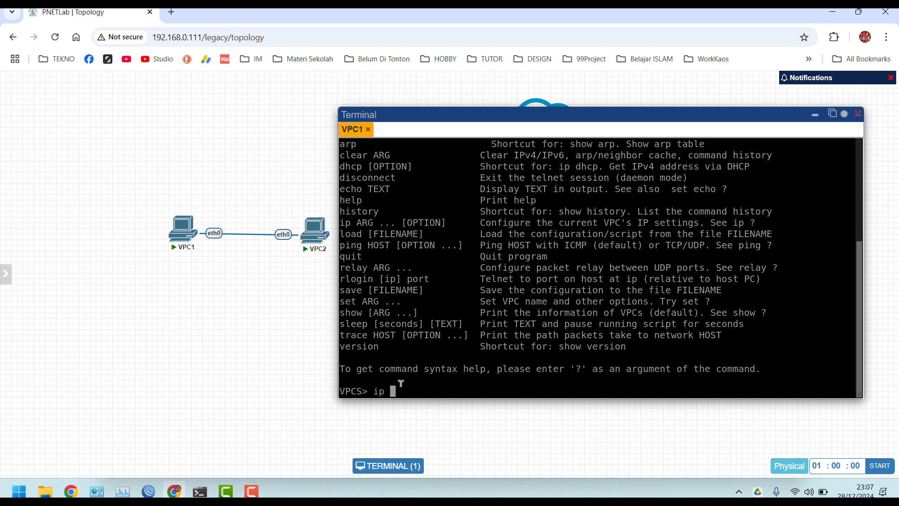
pyautogui.write('192.168.1.1/')
pyautogui.press('BackSpace')
pyautogui.write('<gateway>')
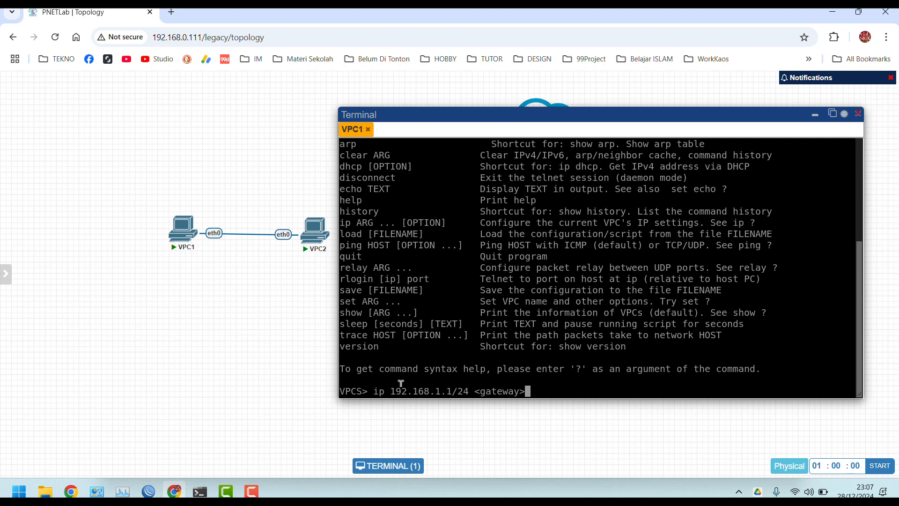
pyautogui.press('BackSpace')
pyautogui.press('BackSpace')
pyautogui.press('BackSpace')
pyautogui.press('BackSpace')
pyautogui.press('BackSpace')
pyautogui.press('BackSpace')
pyautogui.press('BackSpace')
pyautogui.press('BackSpace')
pyautogui.press('BackSpace')
pyautogui.press('BackSpace')
pyautogui.press('BackSpace')
pyautogui.press('BackSpace')
pyautogui.press('BackSpace')
pyautogui.press('BackSpace')
pyautogui.press('BackSpace')
pyautogui.press('BackSpace')
pyautogui.press('BackSpace')
pyautogui.press('BackSpace')
pyautogui.press('BackSpace')
pyautogui.press('BackSpace')
pyautogui.press('BackSpace')
pyautogui.press('BackSpace')
pyautogui.press('BackSpace')
pyautogui.press('BackSpace')
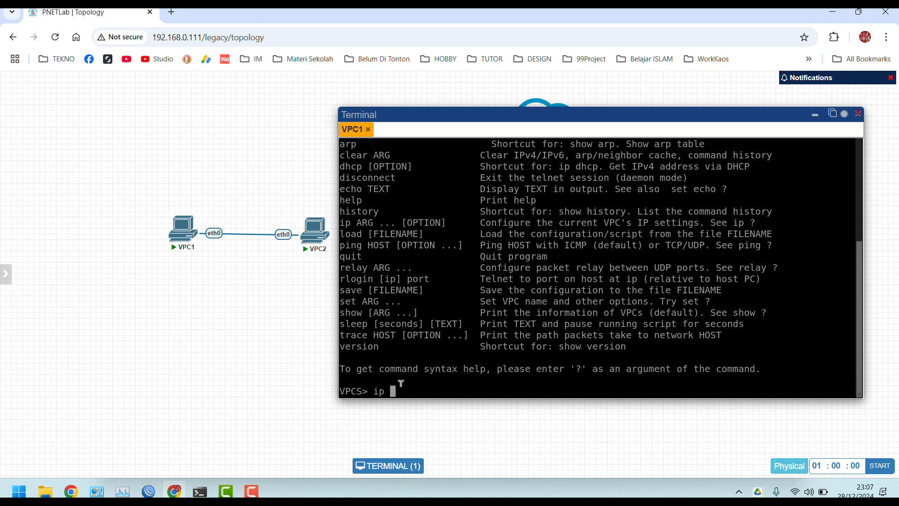
pyautogui.write('?')
pyautogui.press('Return')
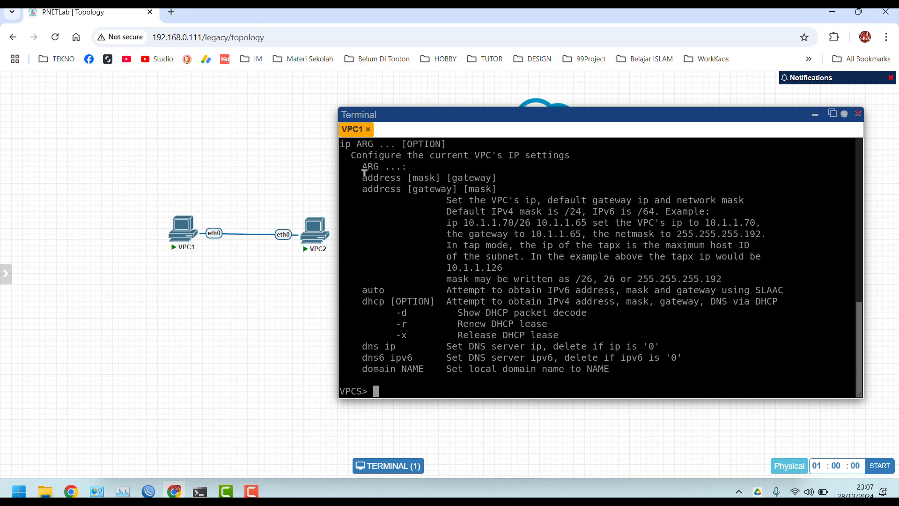
# Review the ip help's address, mask, gateway and example command syntax
pyautogui.moveTo(363, 177); pyautogui.dragTo(405, 177)
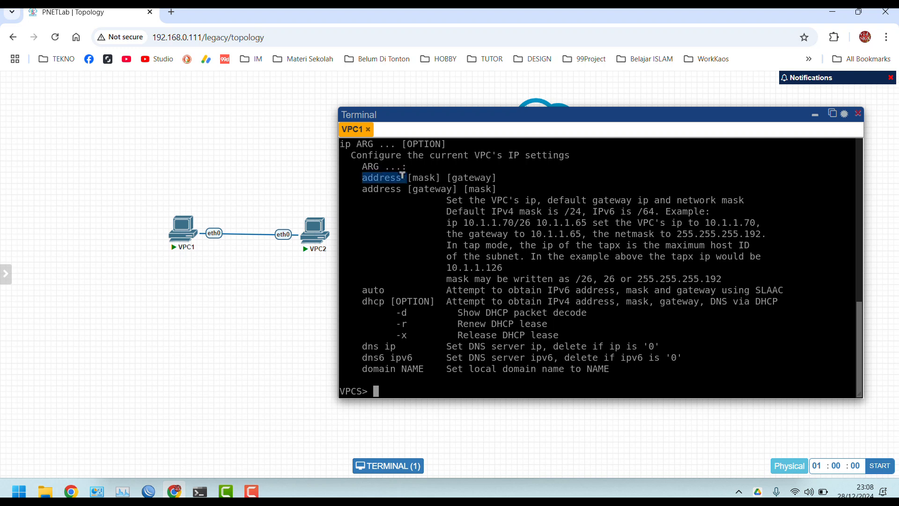
pyautogui.click(413, 171)
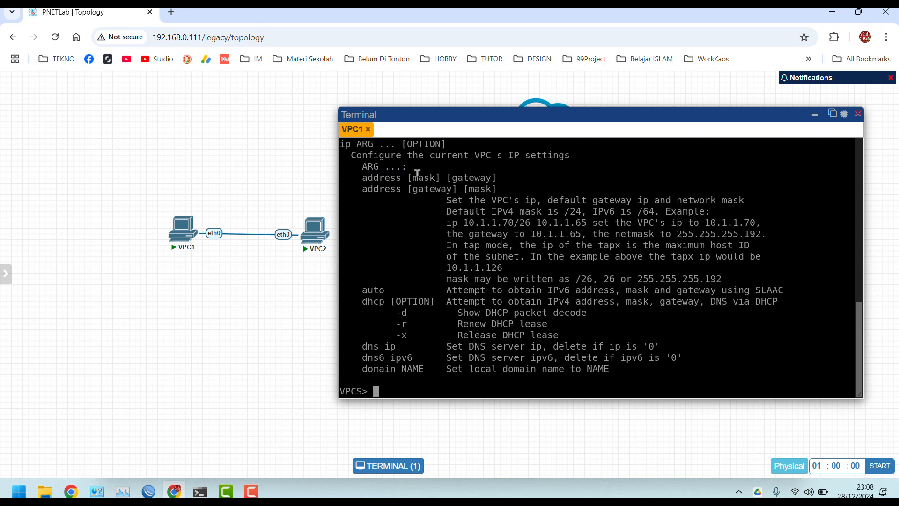
pyautogui.moveTo(409, 174); pyautogui.dragTo(441, 171)
pyautogui.moveTo(447, 175); pyautogui.dragTo(475, 172)
pyautogui.moveTo(442, 222); pyautogui.dragTo(585, 216)
pyautogui.click(457, 252)
# Assign VPC1 the address 192.168.1.1/24 with the ip command
pyautogui.moveTo(360, 342); pyautogui.dragTo(552, 345)
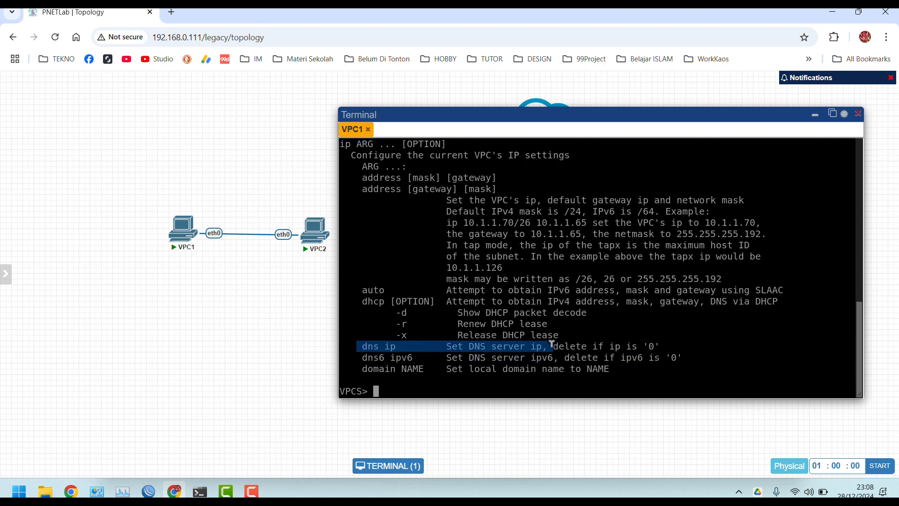
pyautogui.click(399, 387)
pyautogui.write('ip 192')
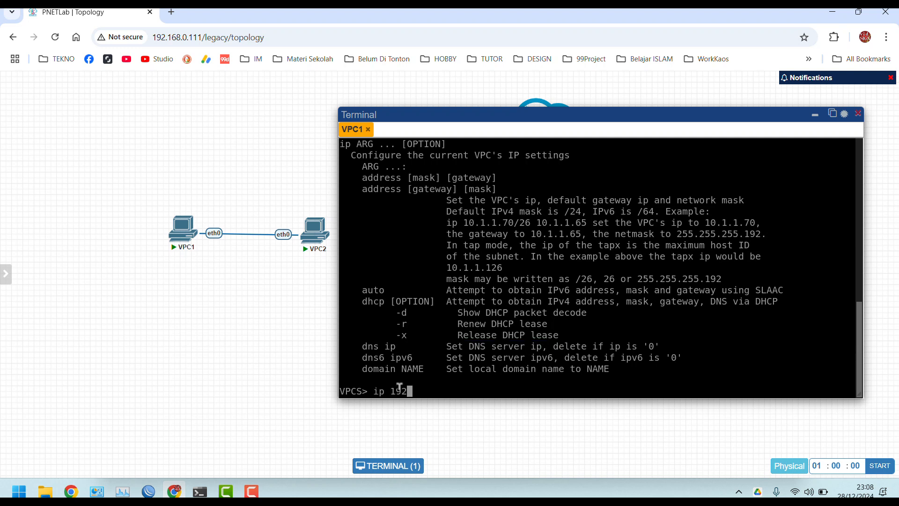
pyautogui.write('.168.1.1/24')
pyautogui.press('Return')
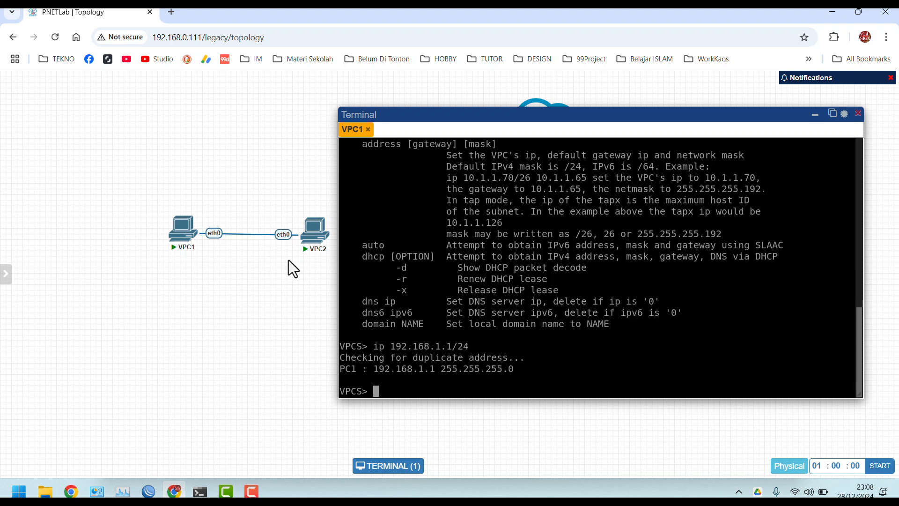
# Give VPC2 the address 192.168.1.2/24 in its console
pyautogui.click(314, 241)
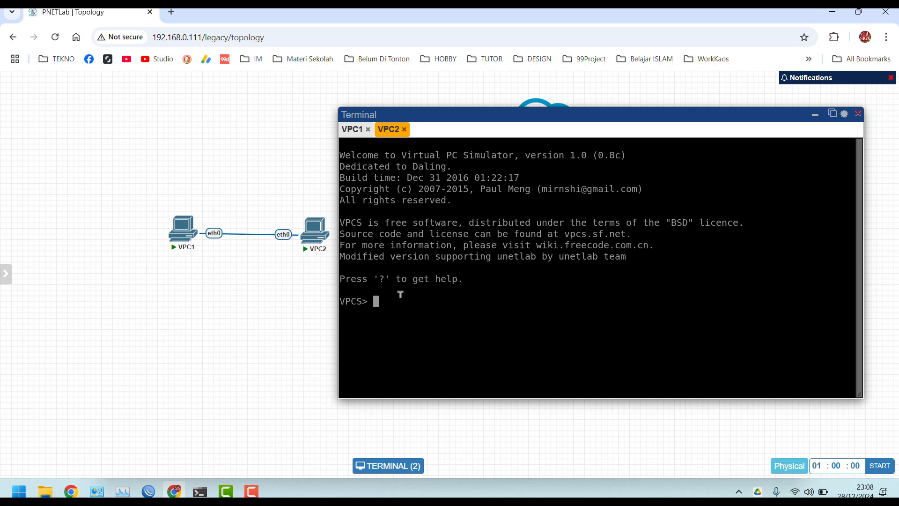
pyautogui.write('ip 192.168.1.2/24')
pyautogui.press('Return')
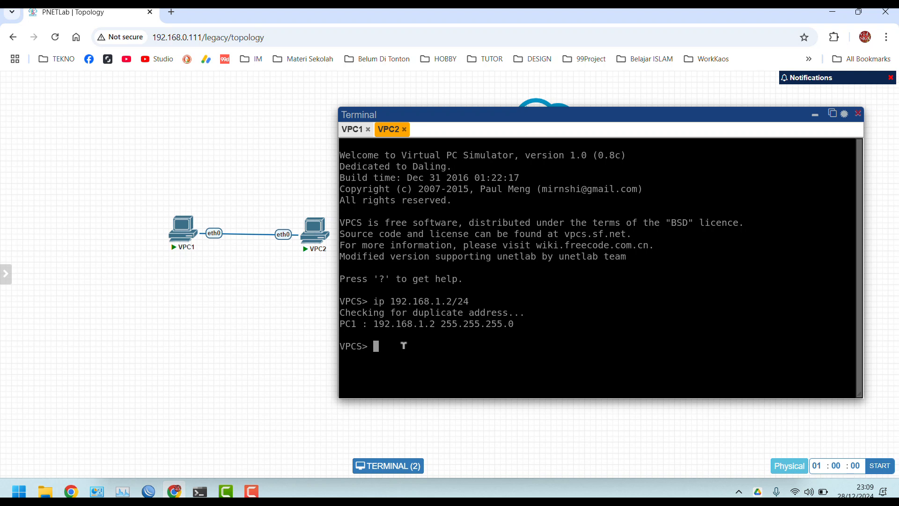
# Ping VPC1 at 192.168.1.1 from VPC2, then minimize the Terminal window
pyautogui.write('ping 192.168.1.1')
pyautogui.press('Return')
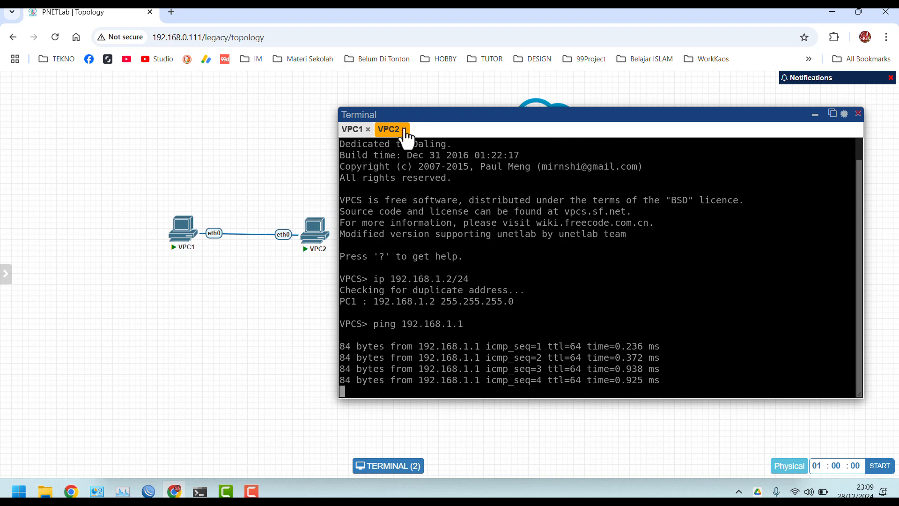
pyautogui.moveTo(187, 239)
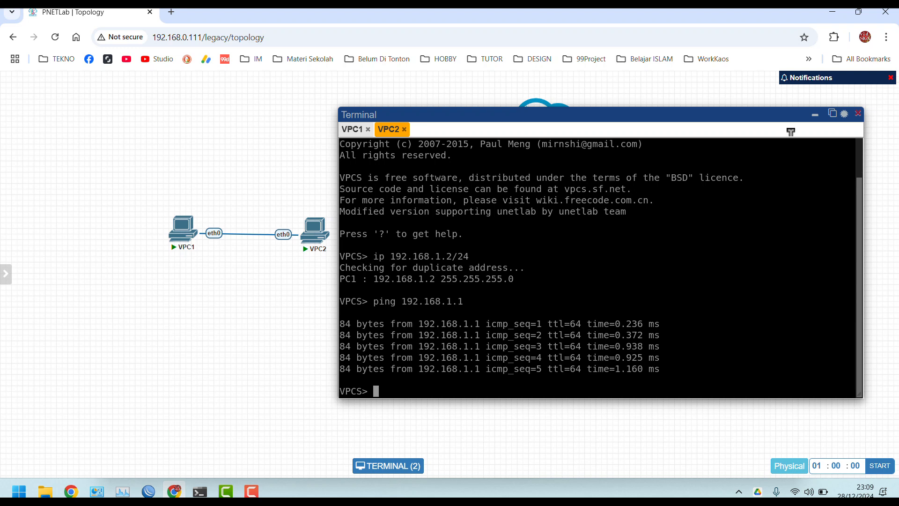
pyautogui.click(815, 116)
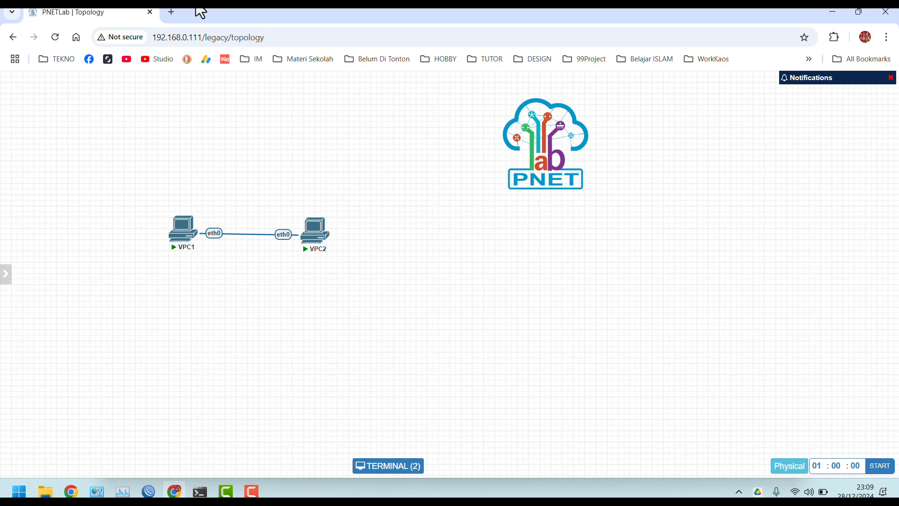
# Search Google for ishare2 and open pnetlabrepo/ishare2, scrolling to its Installation section
pyautogui.click(172, 12)
pyautogui.write('i')
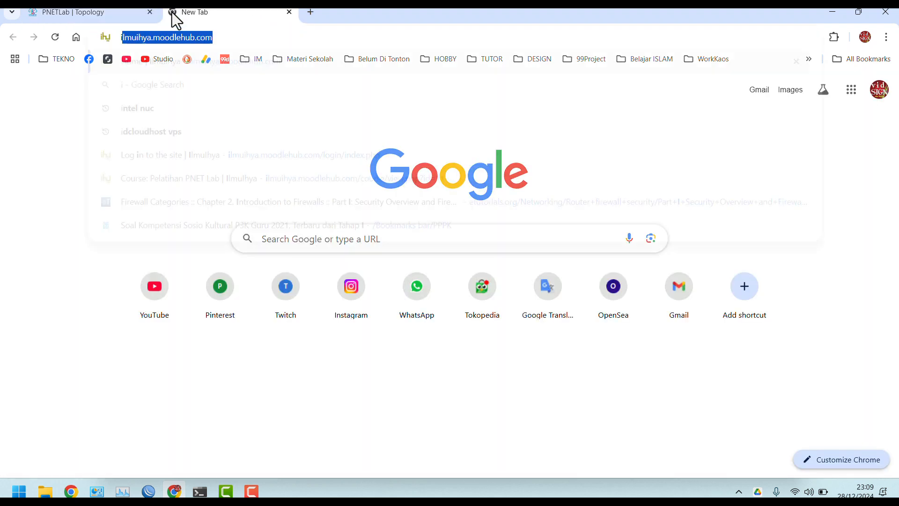
pyautogui.write('share2')
pyautogui.press('Return')
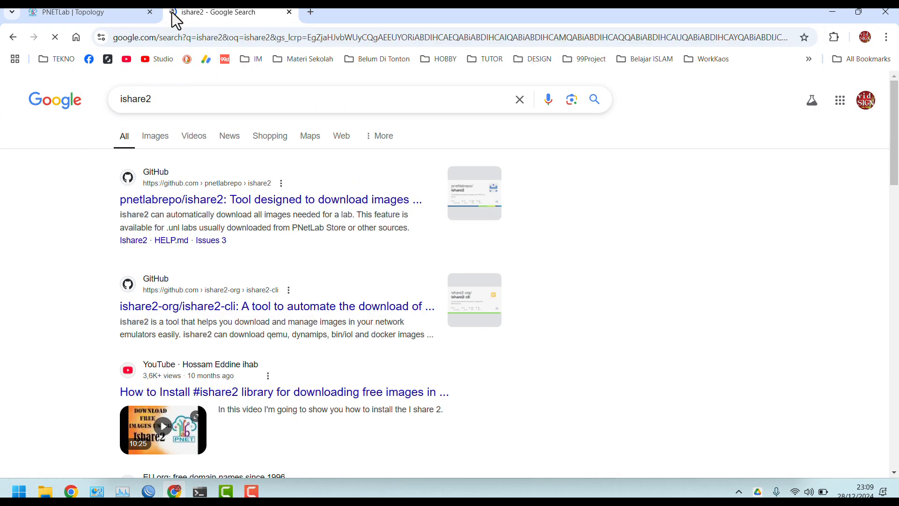
pyautogui.click(149, 202)
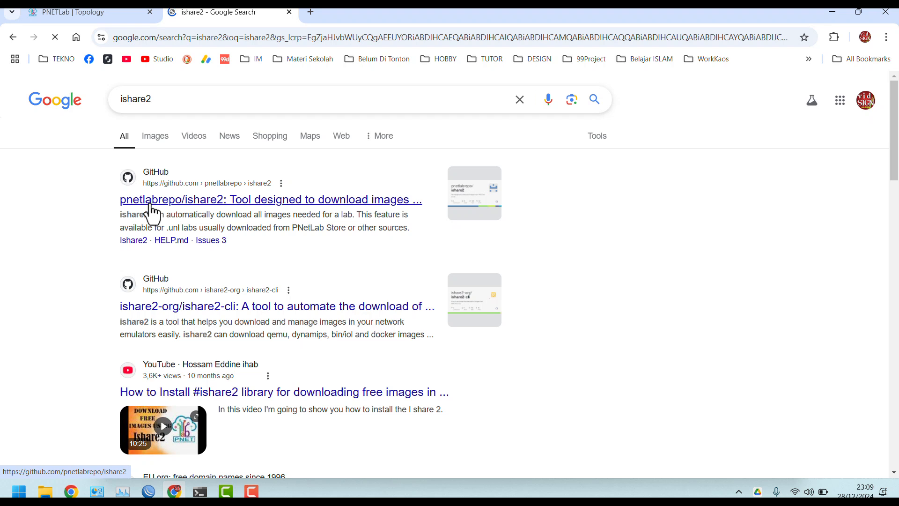
pyautogui.scroll(-12, 43, 302)
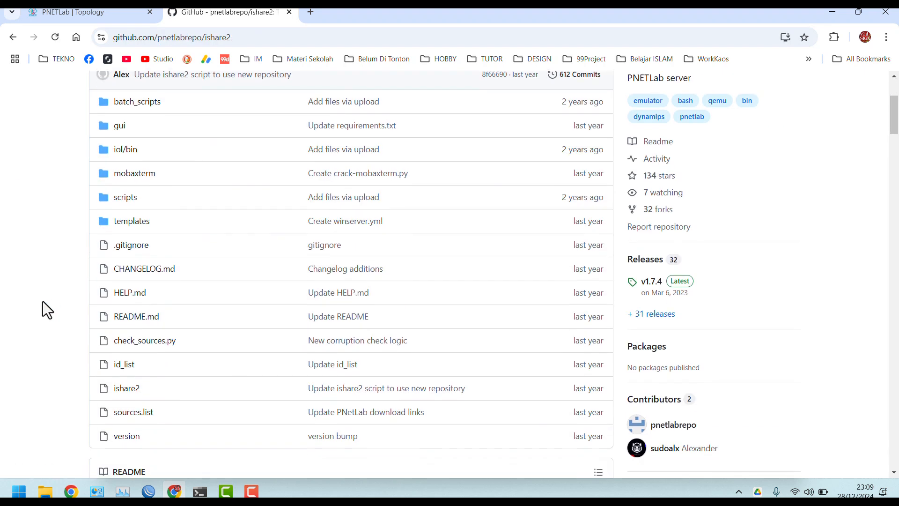
pyautogui.scroll(-8, 42, 302)
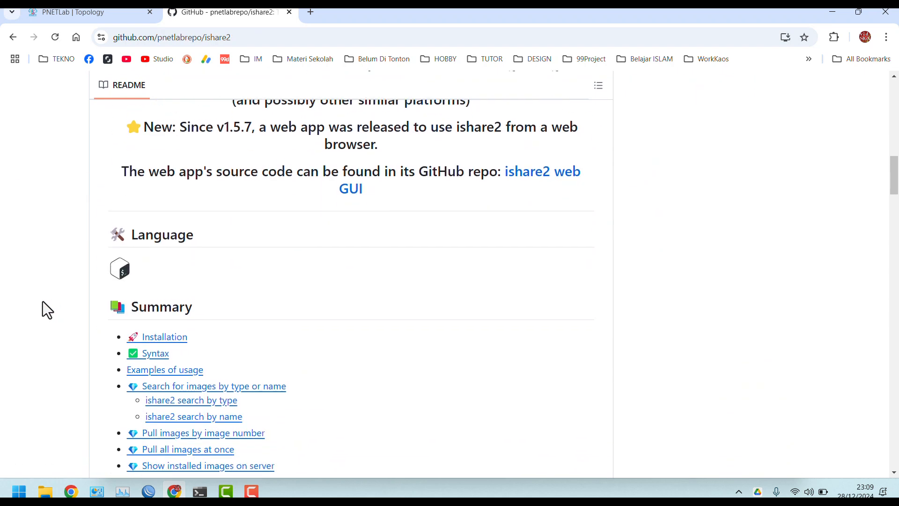
pyautogui.scroll(-9, 42, 301)
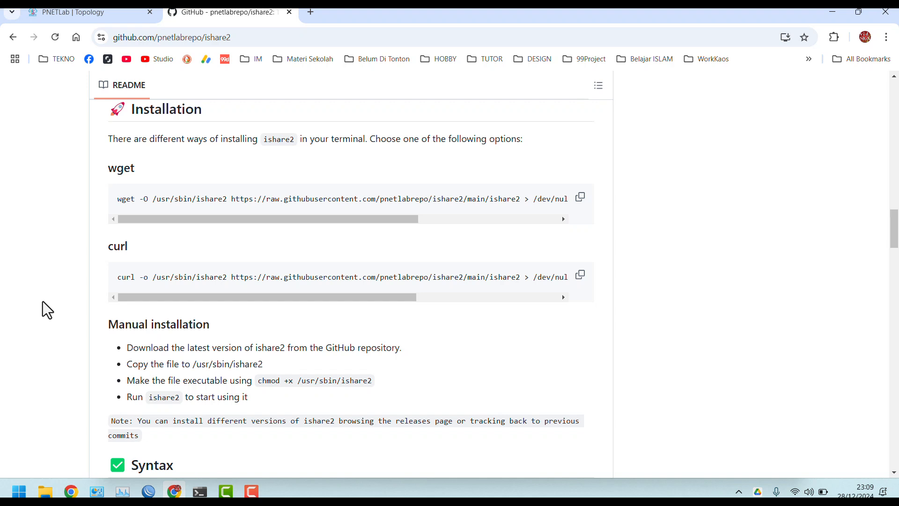
pyautogui.scroll(1, 43, 307)
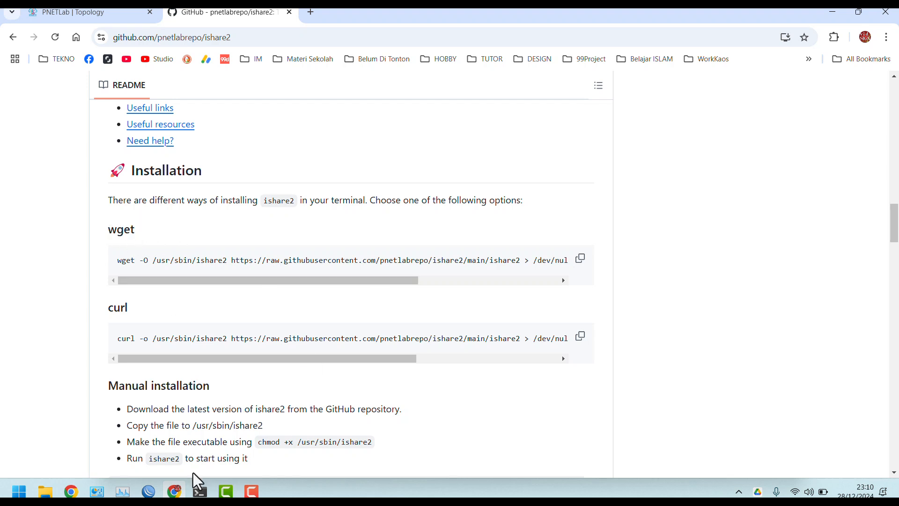
# Open an SSH session as root to the PNETLab server at 192.168.0.111, accepting its host key
pyautogui.click(200, 492)
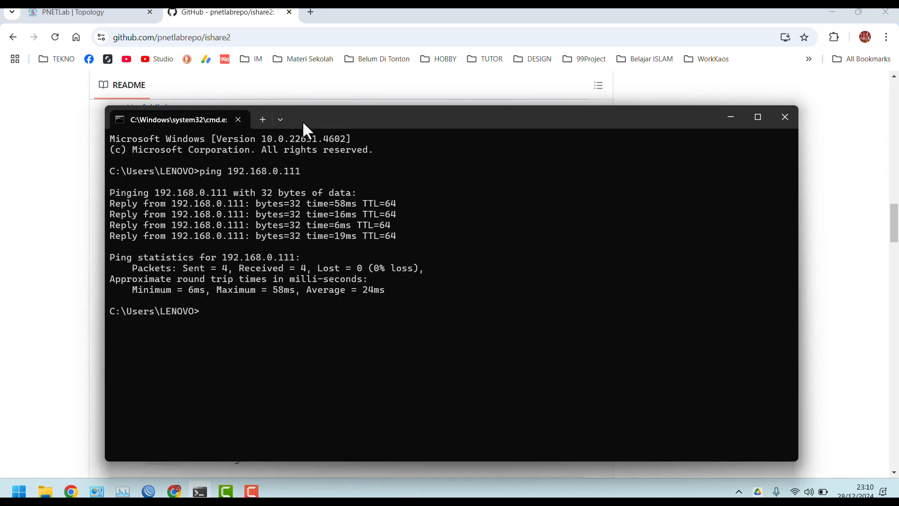
pyautogui.moveTo(350, 124); pyautogui.dragTo(374, 88)
pyautogui.click(100, 19)
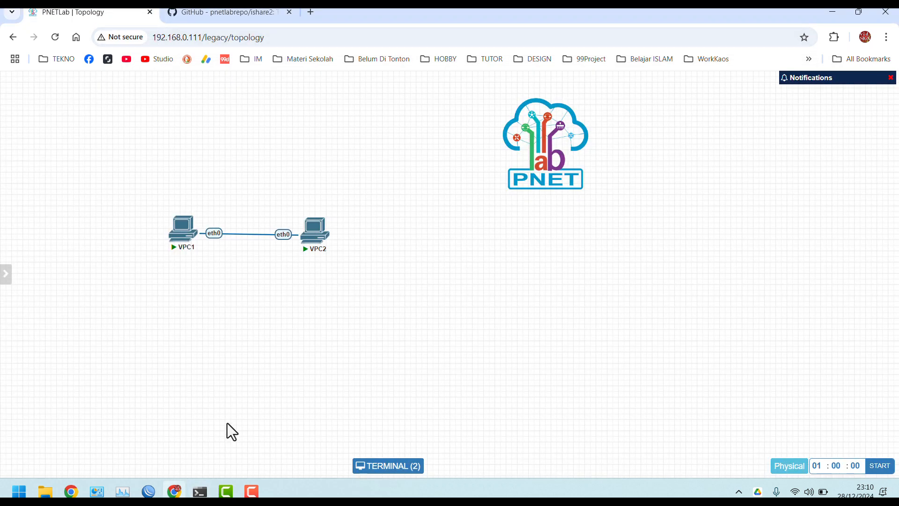
pyautogui.click(200, 490)
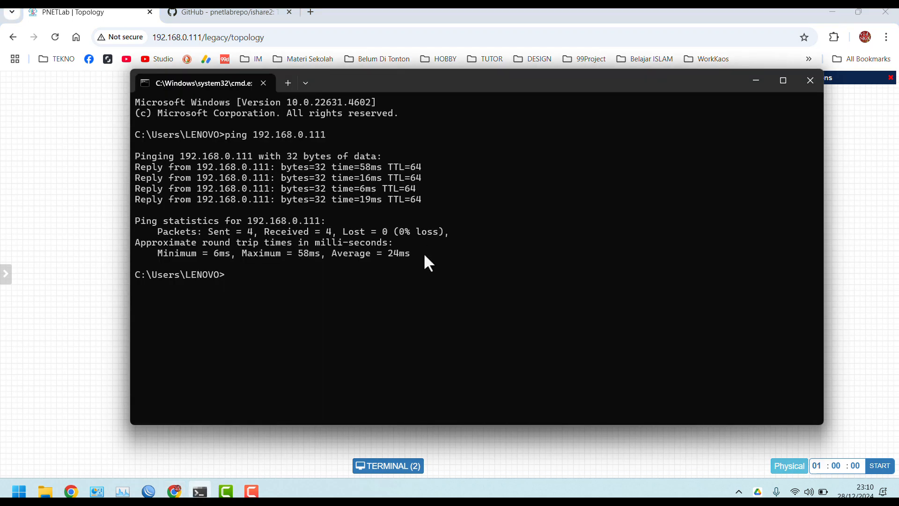
pyautogui.write('ssh root@192.168.0.111')
pyautogui.press('Return')
pyautogui.write('yes')
pyautogui.press('Return')
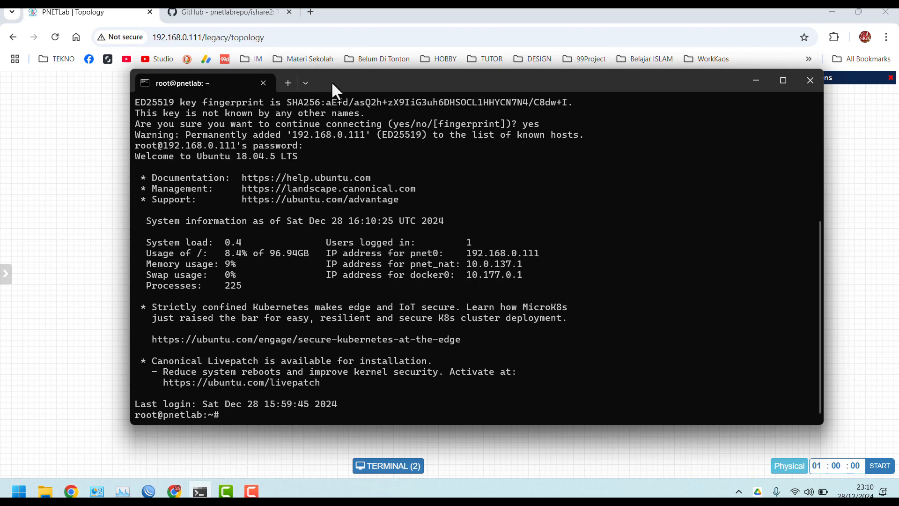
# Clear the login banner with Ctrl+L and move the terminal aside to reveal the topology
pyautogui.moveTo(333, 85); pyautogui.dragTo(359, 85)
pyautogui.hotkey('ctrl', 'l')
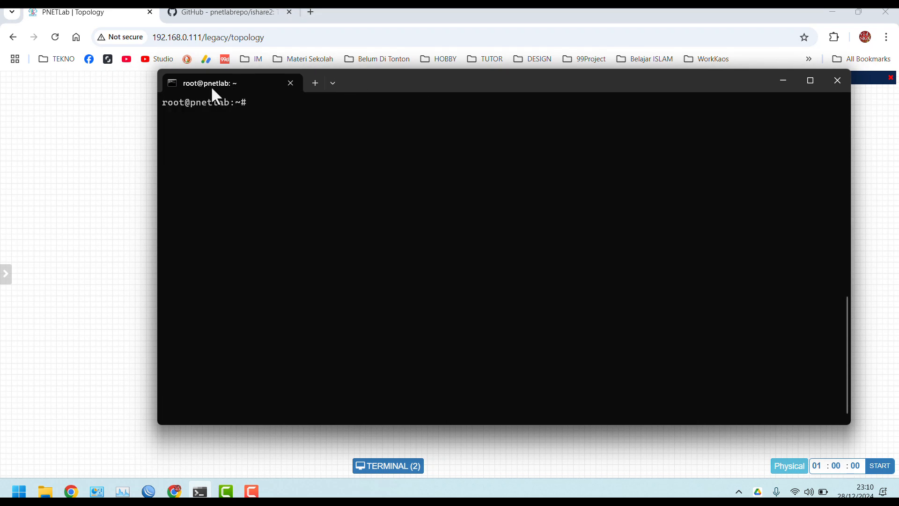
pyautogui.moveTo(364, 85); pyautogui.dragTo(438, 102)
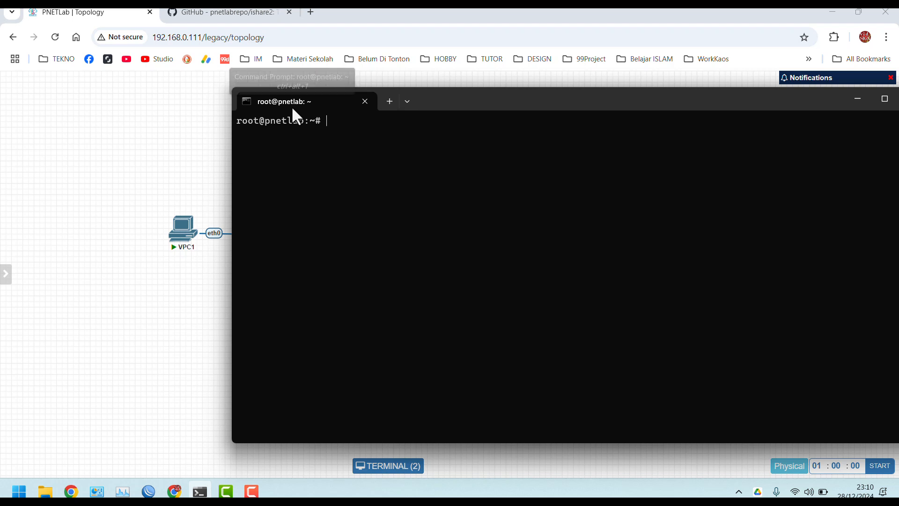
# Copy the ishare2 wget install command from the GitHub README and run it in the server terminal
pyautogui.click(240, 12)
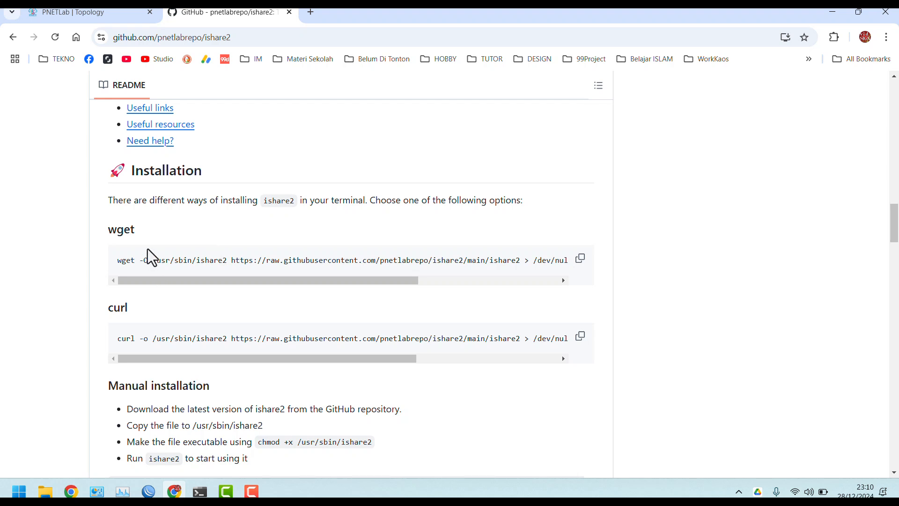
pyautogui.moveTo(227, 281); pyautogui.dragTo(202, 270)
pyautogui.click(582, 265)
pyautogui.click(200, 492)
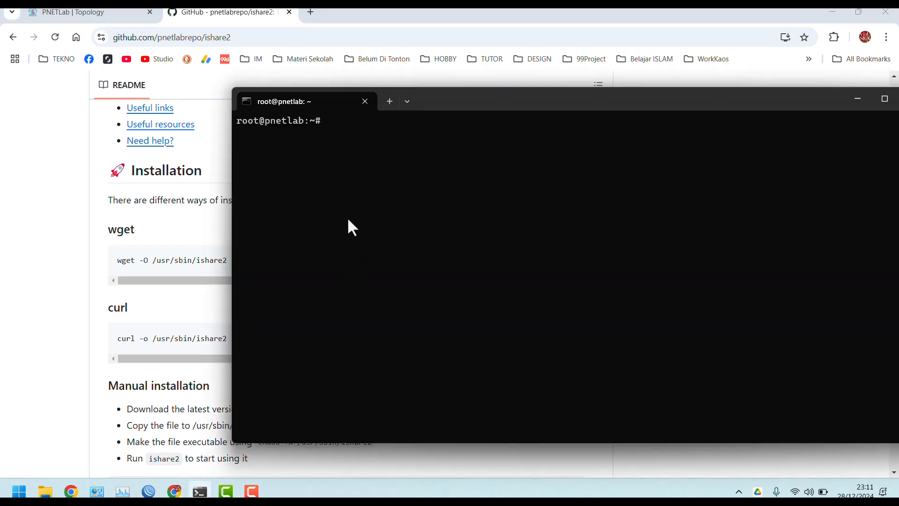
pyautogui.hotkey('ctrl', 'v')
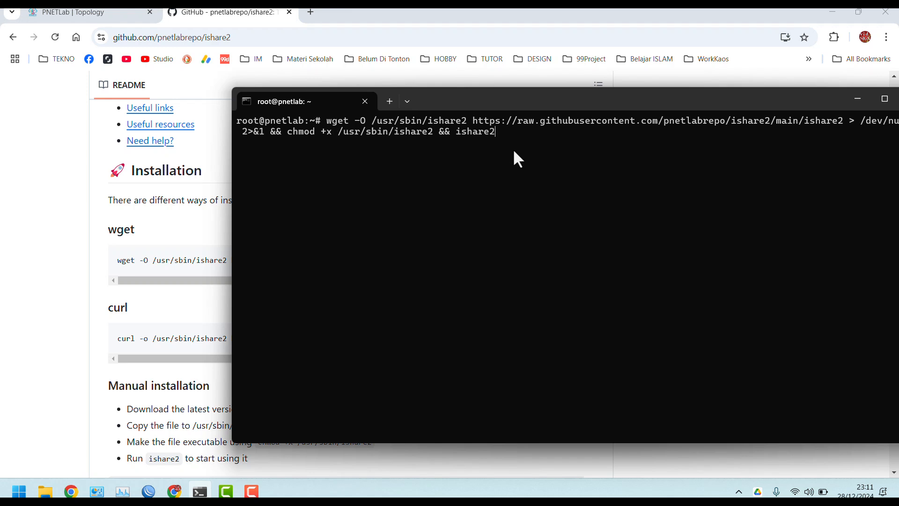
pyautogui.press('Return')
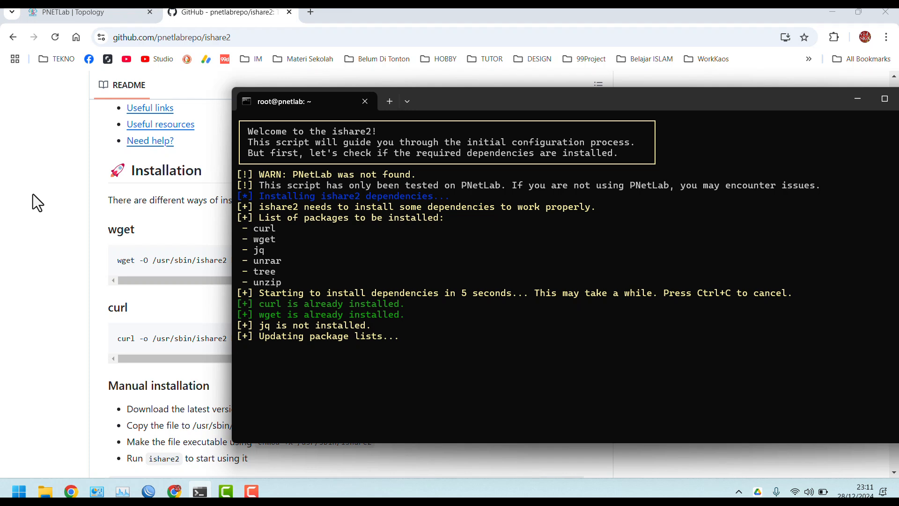
# Move between the topology, the ishare2 README and the running installer to check its progress
pyautogui.click(96, 12)
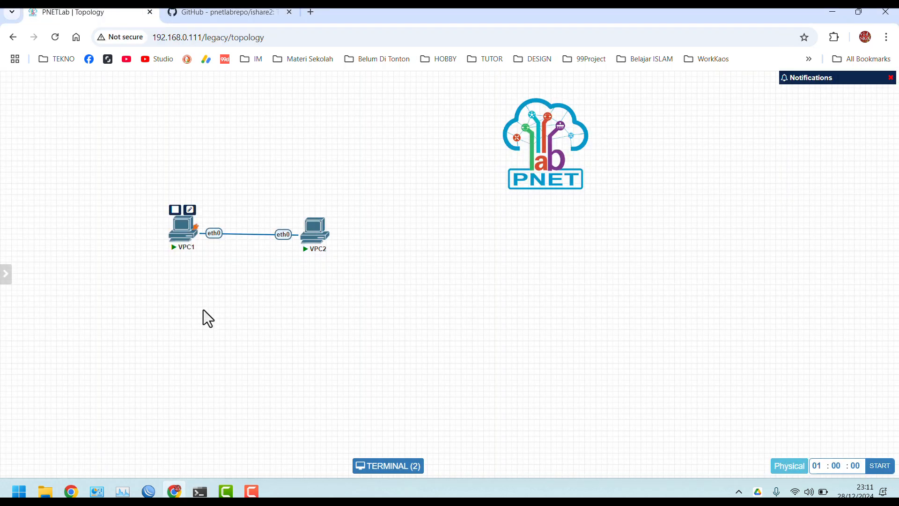
pyautogui.click(235, 12)
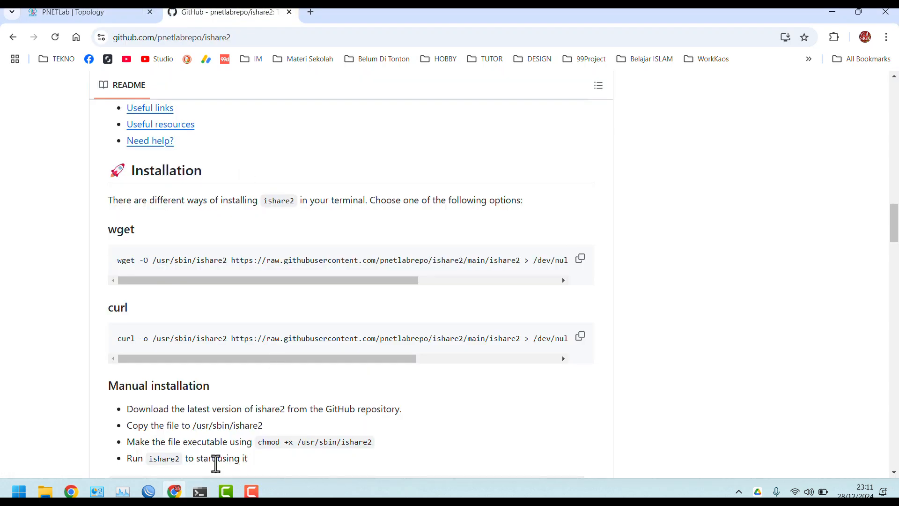
pyautogui.click(200, 492)
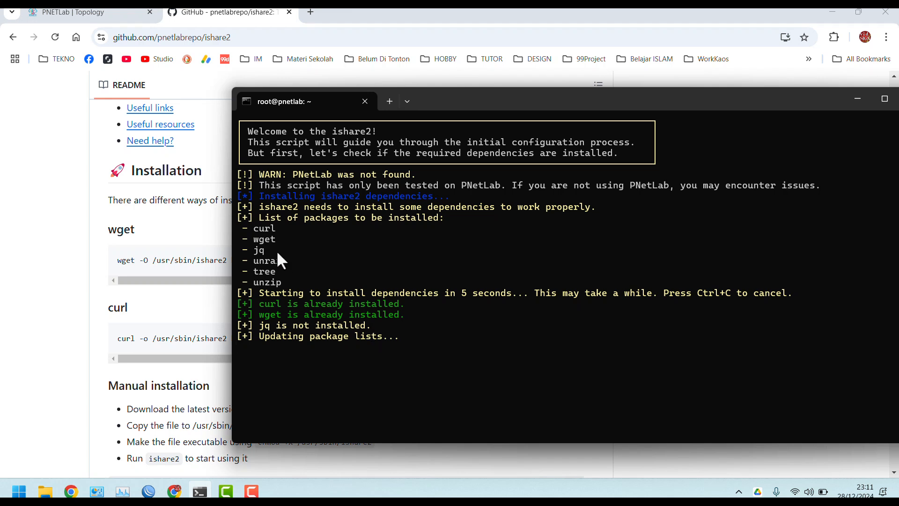
pyautogui.click(83, 12)
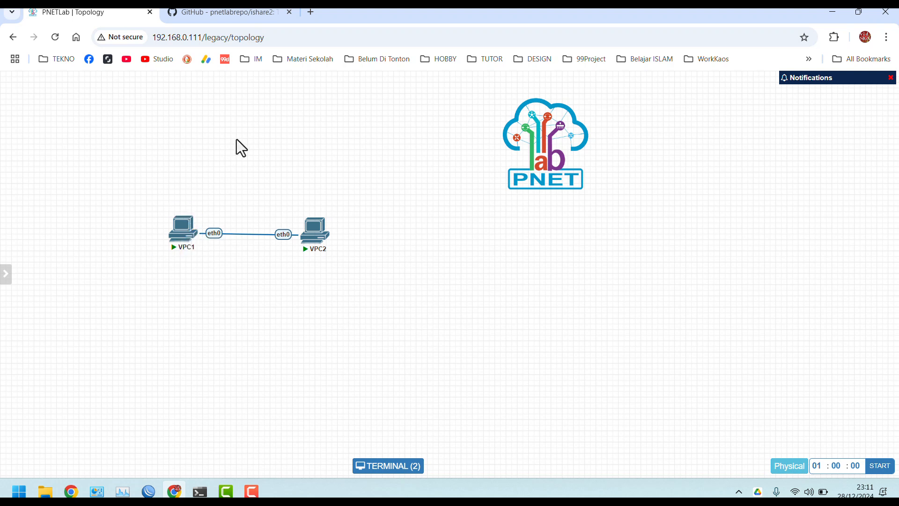
pyautogui.click(242, 12)
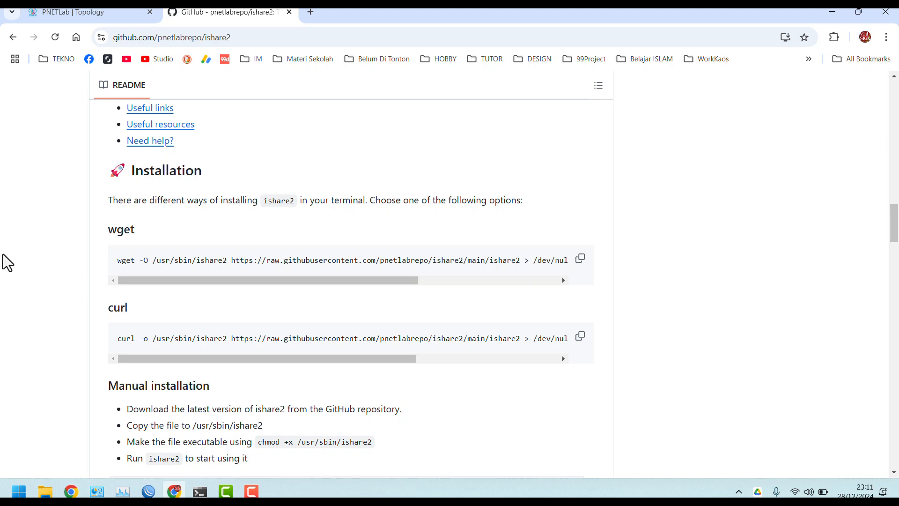
pyautogui.scroll(1, 100, 232)
pyautogui.scroll(-2, 101, 232)
pyautogui.scroll(-6, 100, 232)
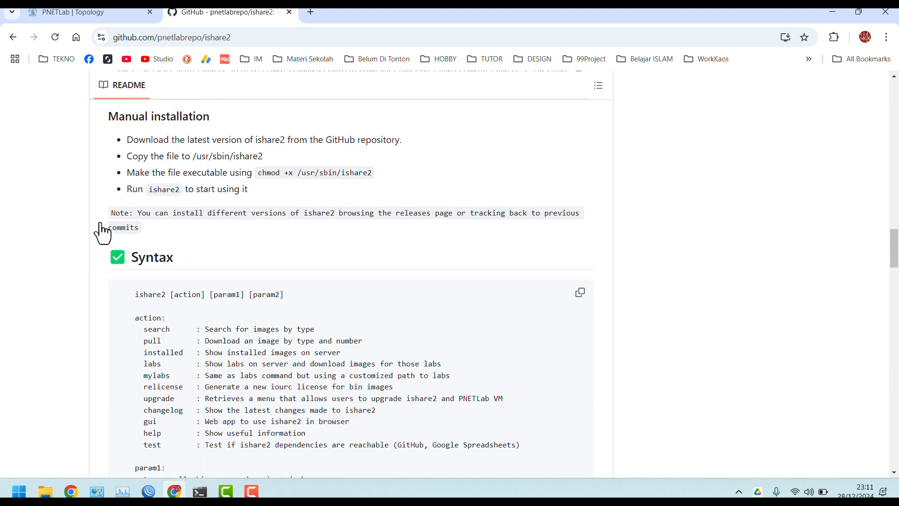
pyautogui.click(201, 493)
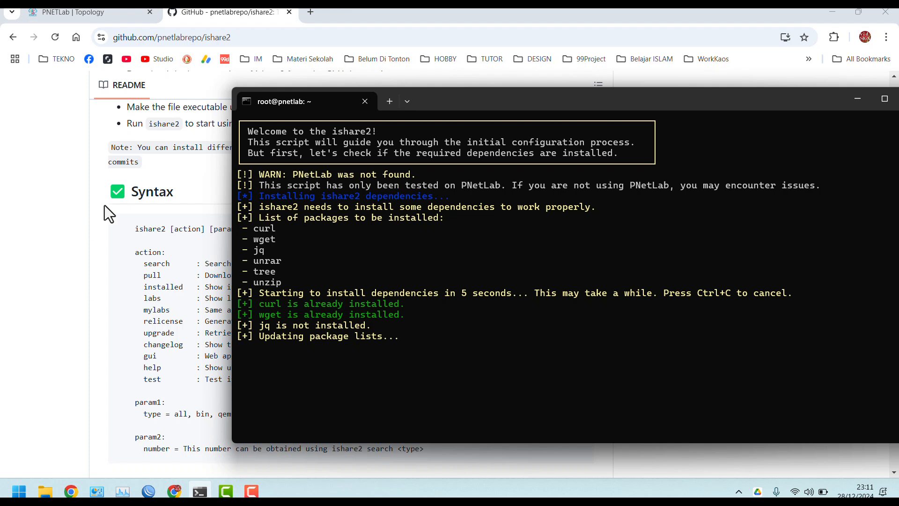
pyautogui.click(62, 246)
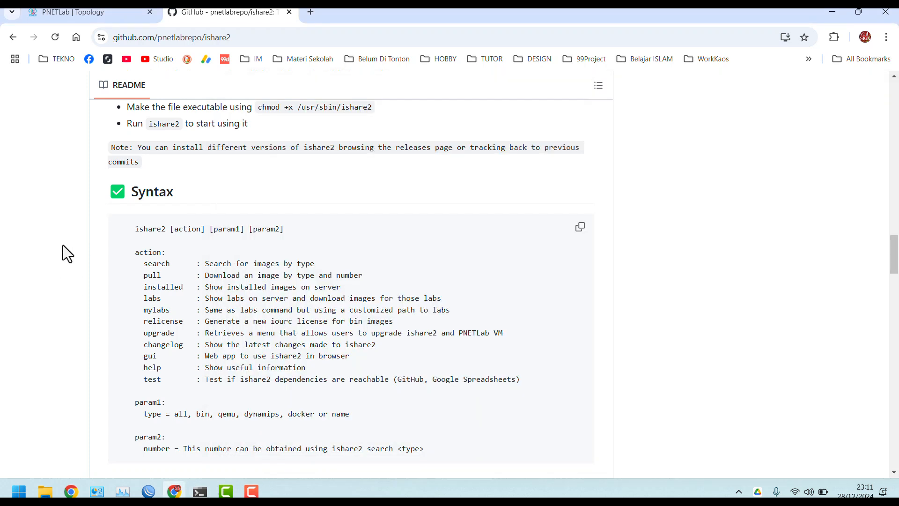
# Scroll the ishare2 README from its Syntax section down to the Useful resources links
pyautogui.scroll(-1, 63, 246)
pyautogui.scroll(-4, 63, 245)
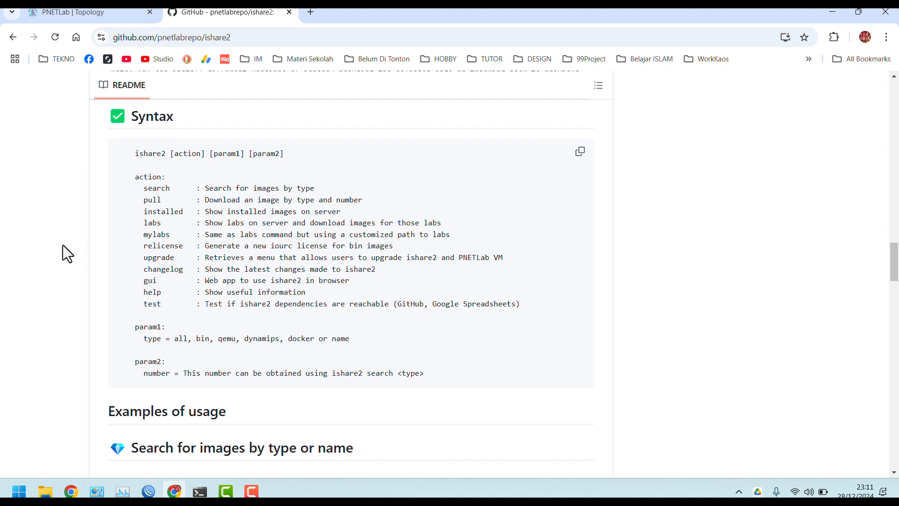
pyautogui.scroll(-12, 62, 245)
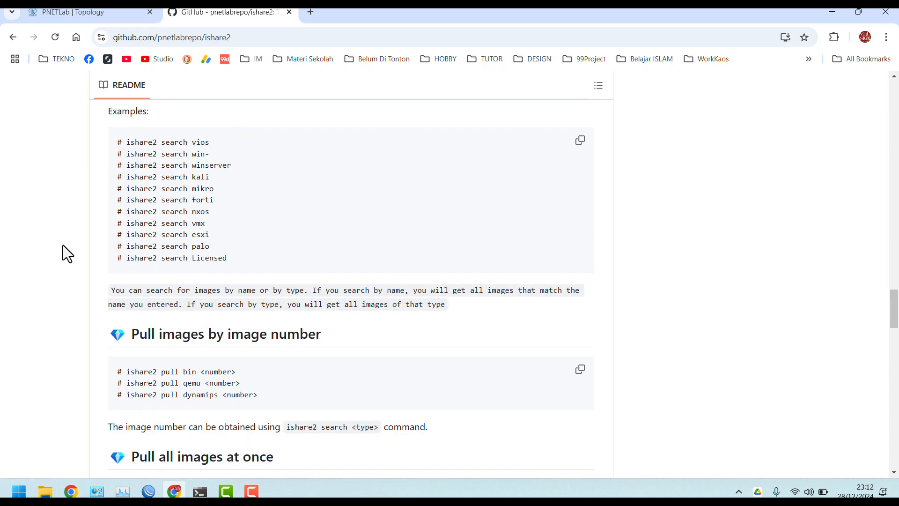
pyautogui.scroll(10, 63, 245)
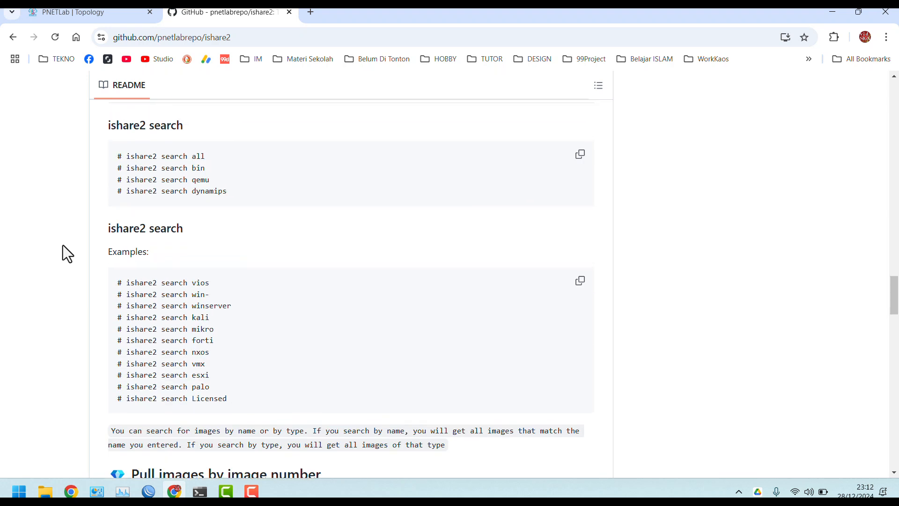
pyautogui.scroll(10, 62, 246)
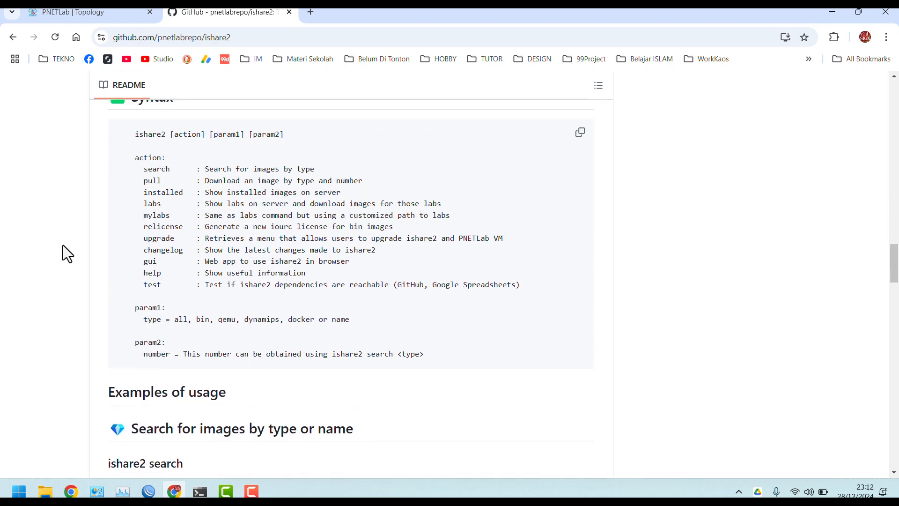
pyautogui.scroll(1, 63, 253)
pyautogui.scroll(2, 63, 245)
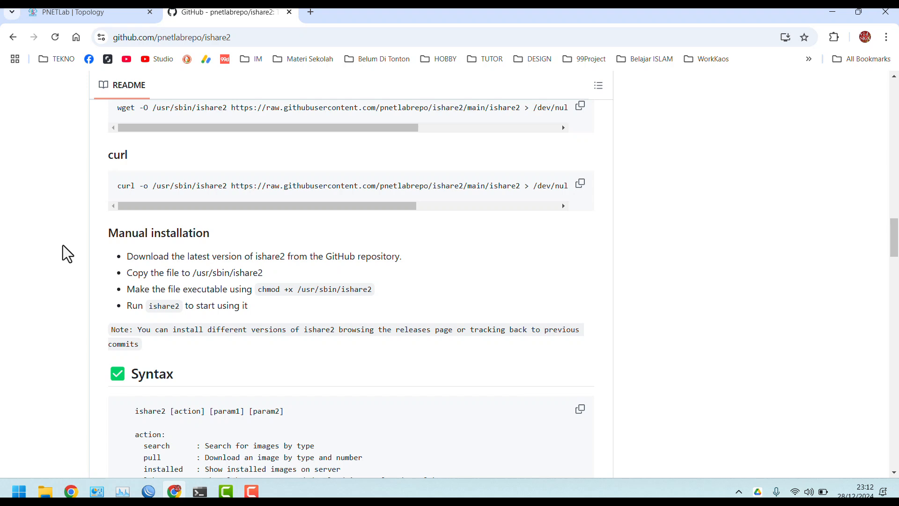
pyautogui.scroll(-15, 63, 245)
pyautogui.scroll(-10, 63, 245)
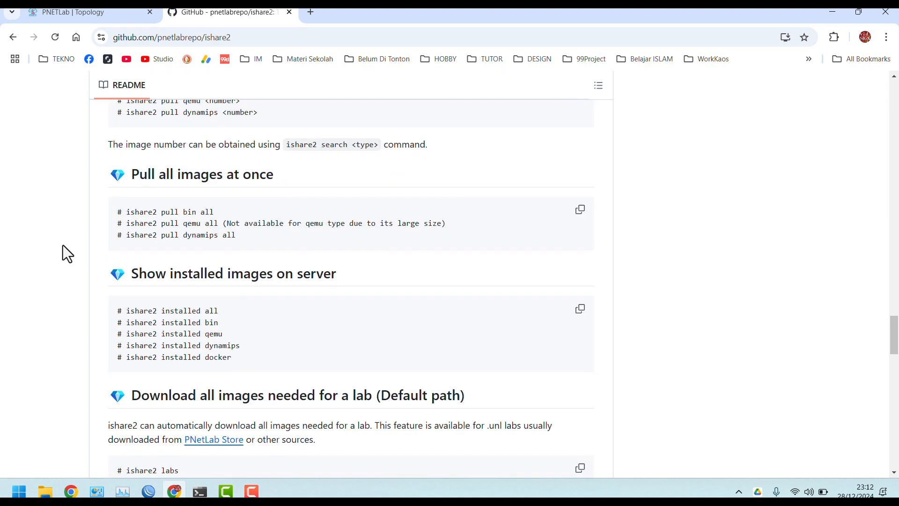
pyautogui.scroll(-12, 62, 245)
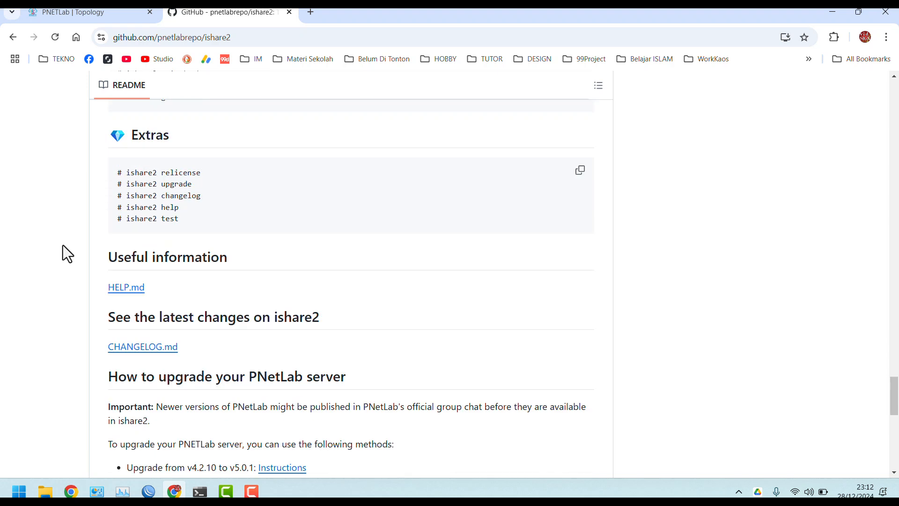
pyautogui.scroll(-6, 63, 245)
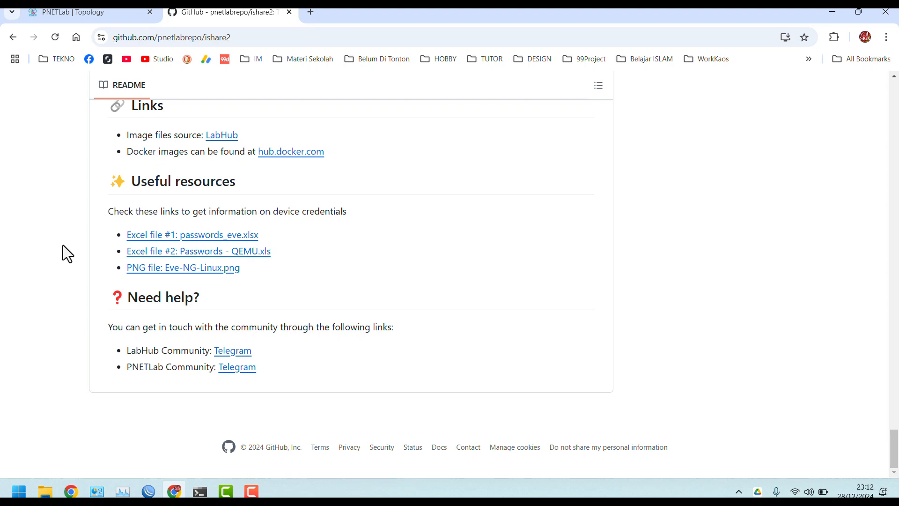
# Open the passwords_eve.xlsx credentials file on LabHub, then go back up to the addons folder
pyautogui.click(202, 237)
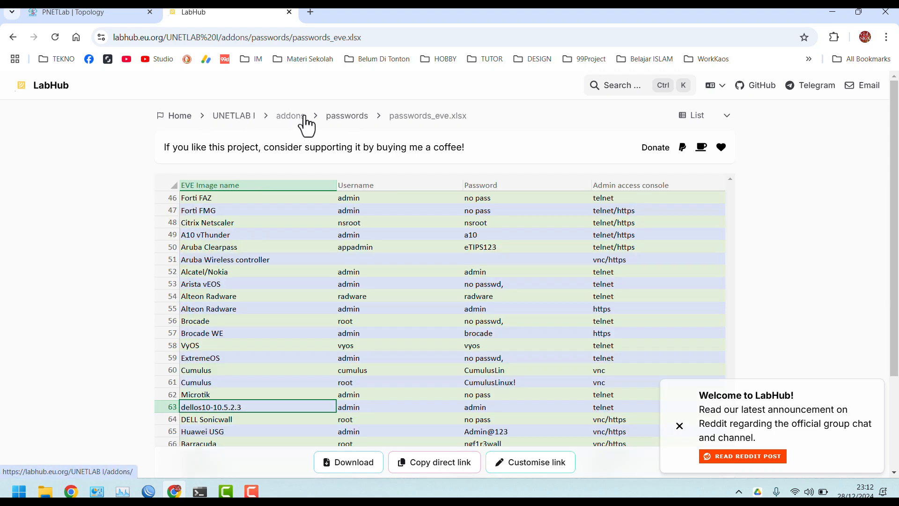
pyautogui.click(329, 118)
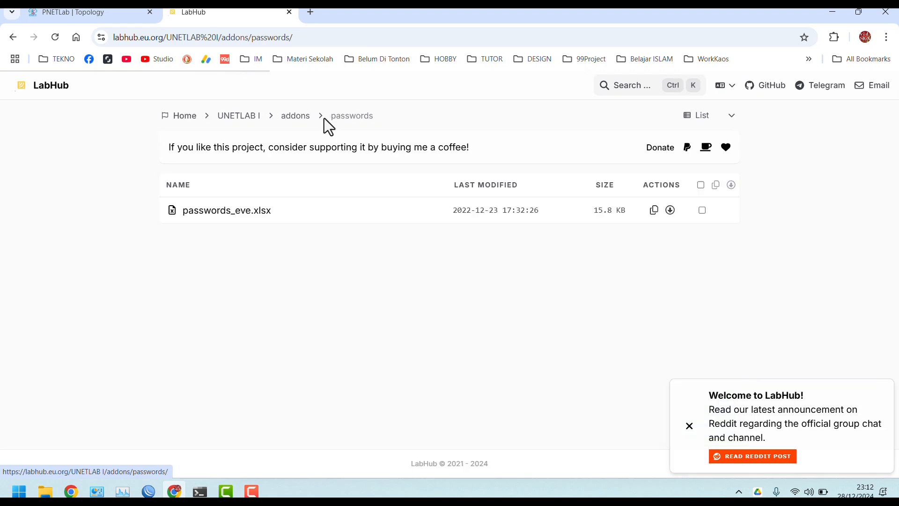
pyautogui.click(302, 123)
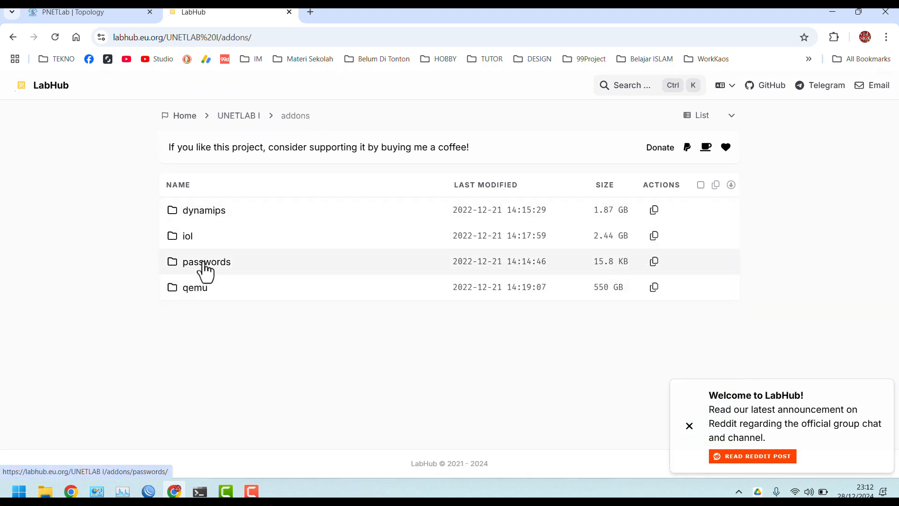
# Browse the qemu images folder list, then return to the addons listing and the PNETLab topology
pyautogui.click(200, 295)
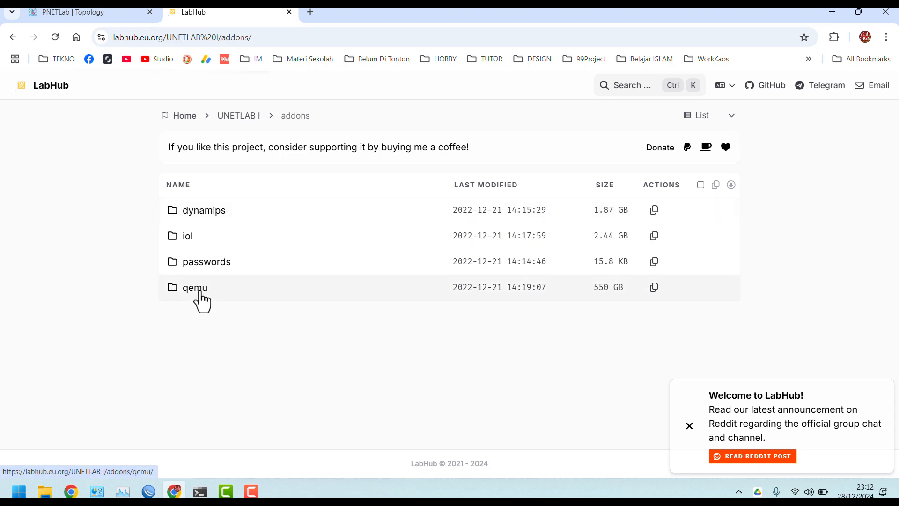
pyautogui.scroll(-20, 302, 323)
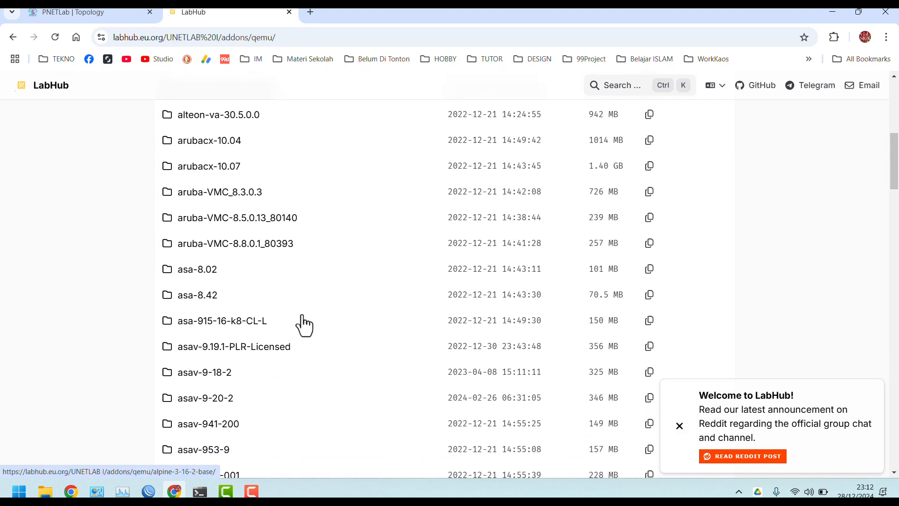
pyautogui.scroll(-18, 303, 324)
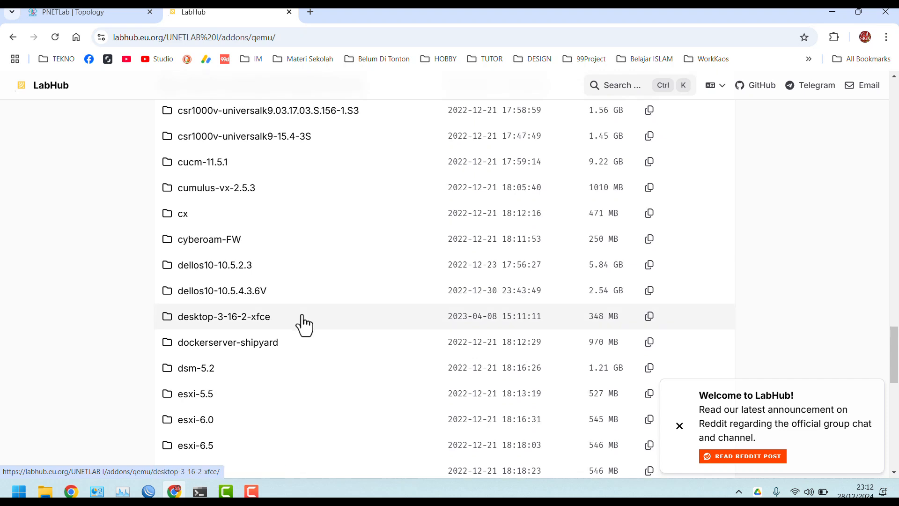
pyautogui.scroll(8, 304, 324)
pyautogui.scroll(-7, 304, 324)
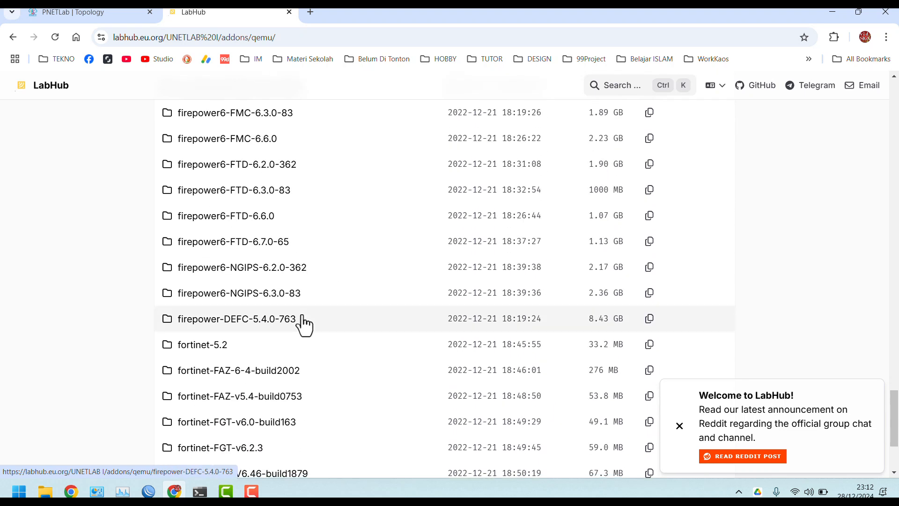
pyautogui.click(6, 39)
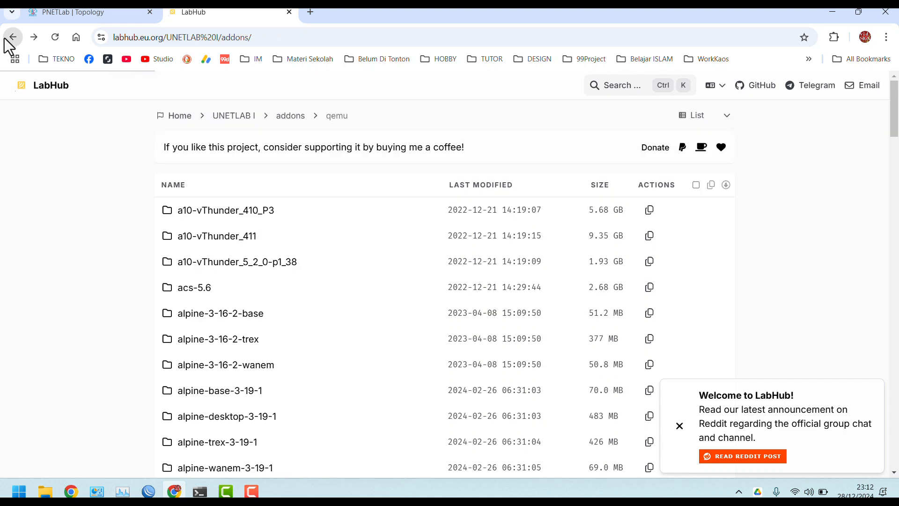
pyautogui.click(77, 8)
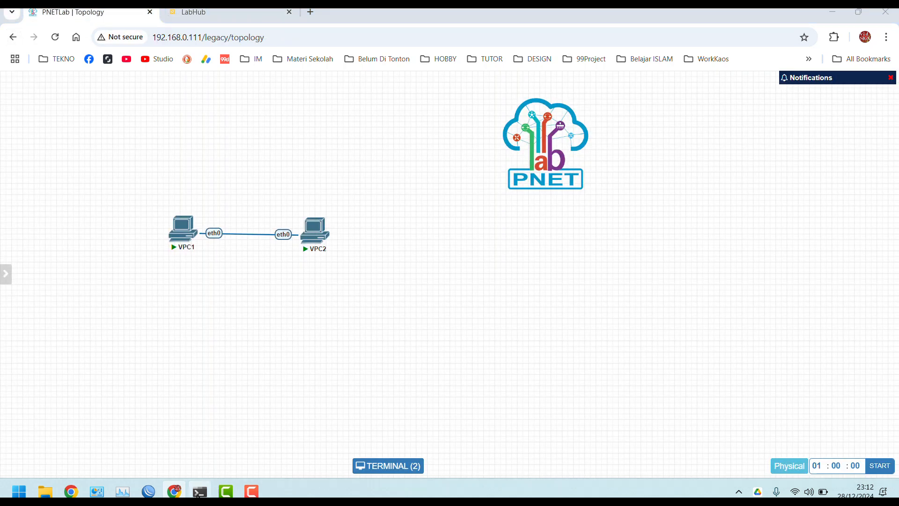
# In the ishare2 wizard, decline aria2c and enable SSL certificate checking
pyautogui.click(200, 492)
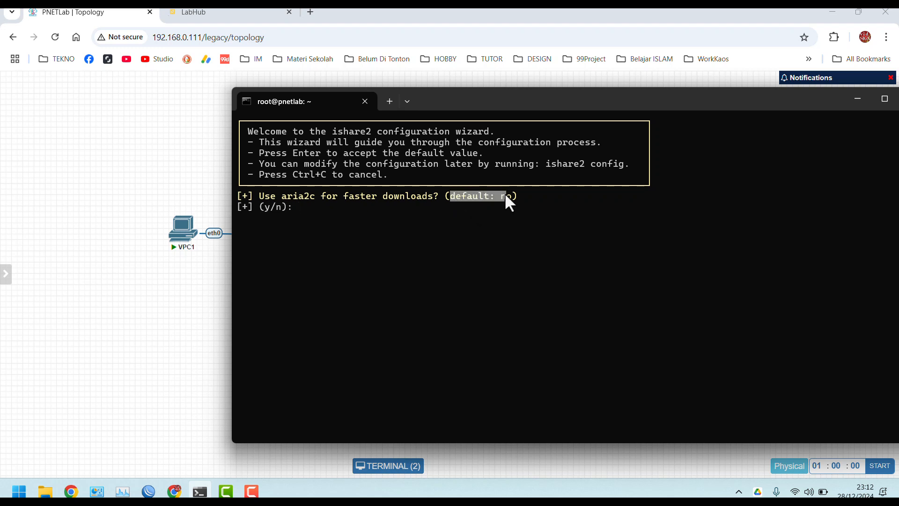
pyautogui.click(417, 209)
pyautogui.write('n')
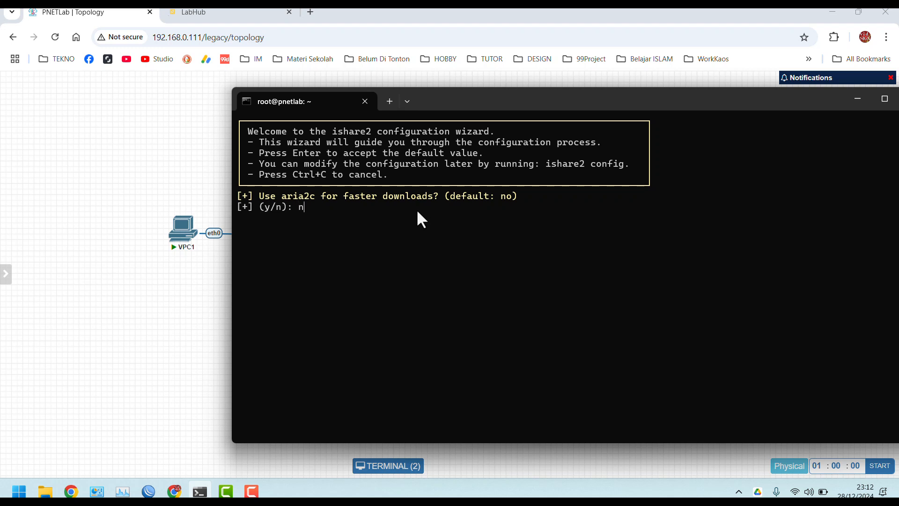
pyautogui.press('Return')
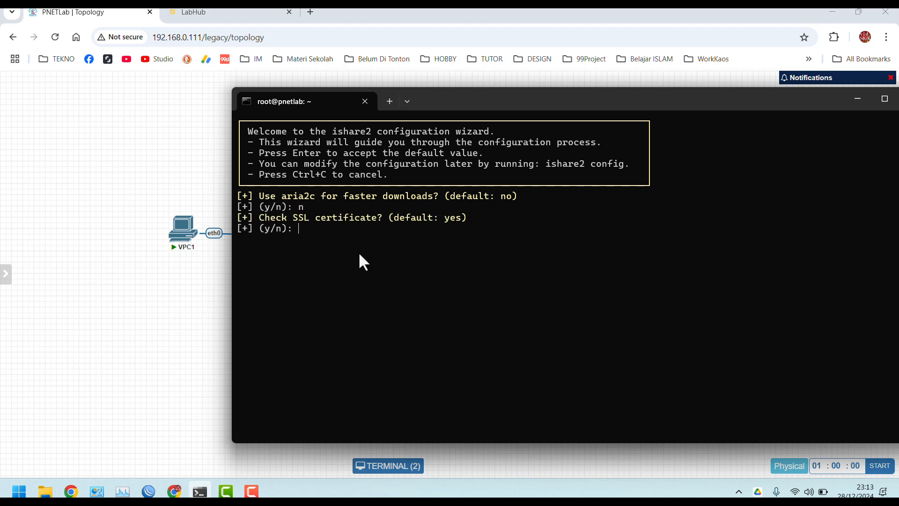
pyautogui.write('y')
pyautogui.press('Return')
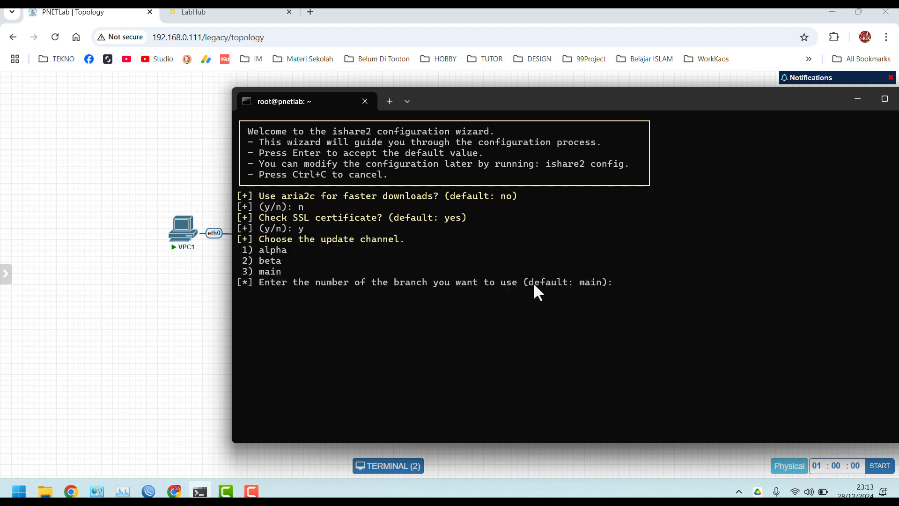
# Choose the main update branch and rotating mirrors (1), then clear the screen and start typing ishare
pyautogui.moveTo(532, 282); pyautogui.dragTo(620, 274)
pyautogui.click(617, 282)
pyautogui.write('main')
pyautogui.press('Return')
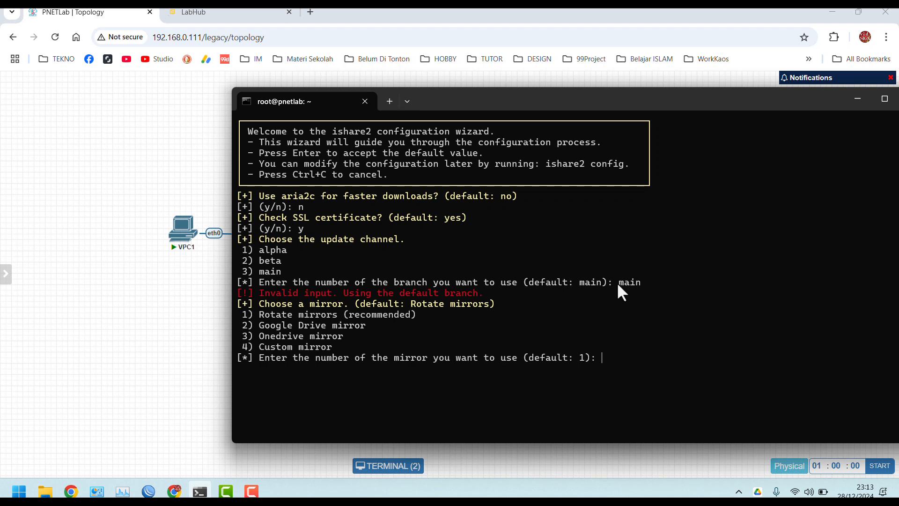
pyautogui.write('1')
pyautogui.press('Return')
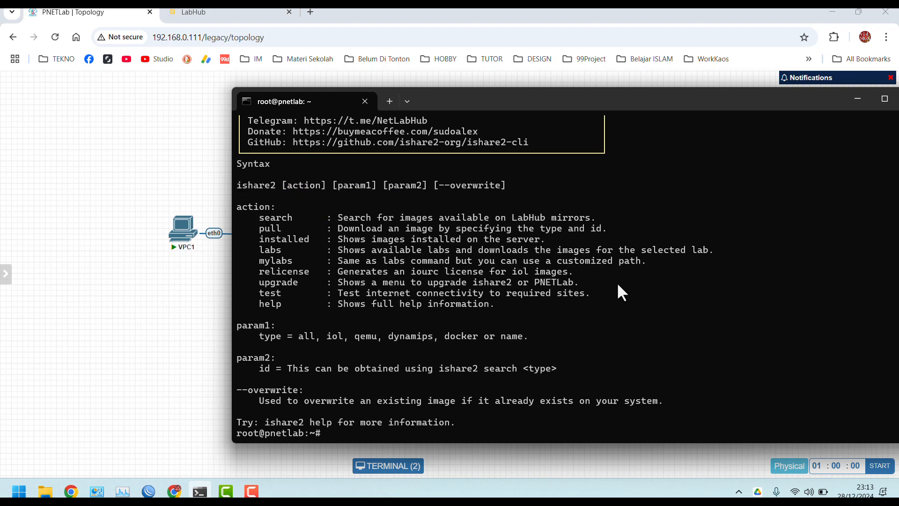
pyautogui.hotkey('ctrl', 'l')
pyautogui.write('ishare')
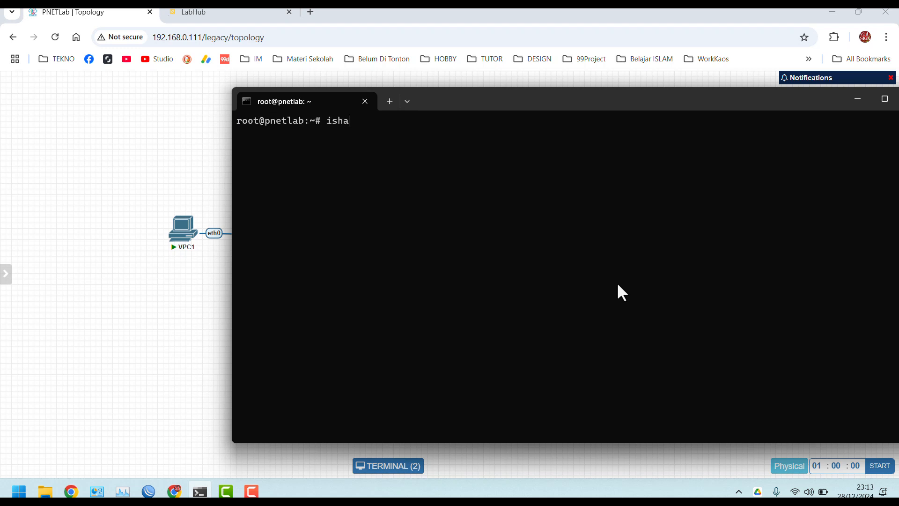
# Go back from LabHub to the ishare2 README's search examples, then return to the terminal
pyautogui.click(197, 11)
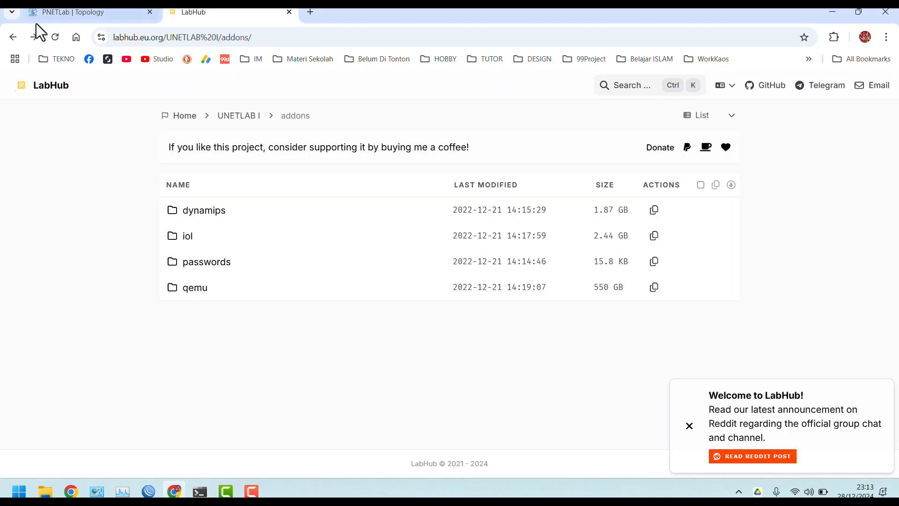
pyautogui.click(9, 40)
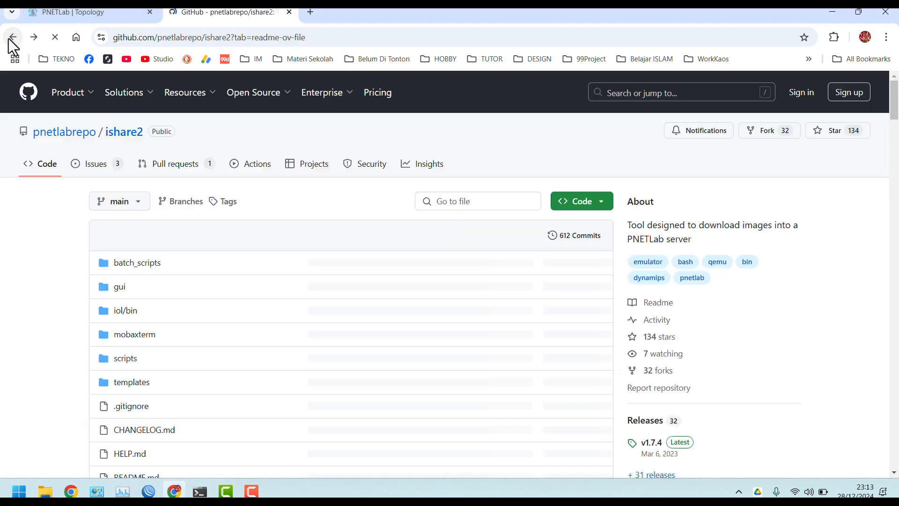
pyautogui.scroll(5, 68, 252)
pyautogui.scroll(5, 69, 253)
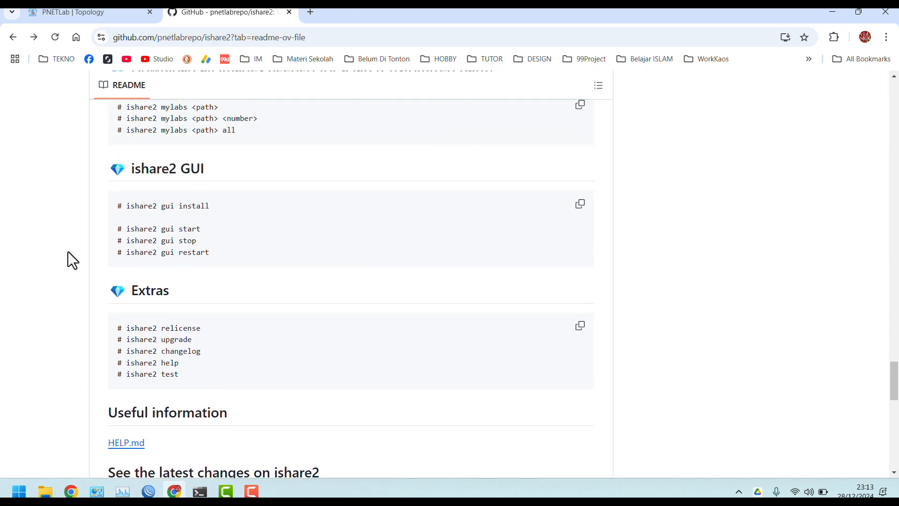
pyautogui.scroll(10, 69, 253)
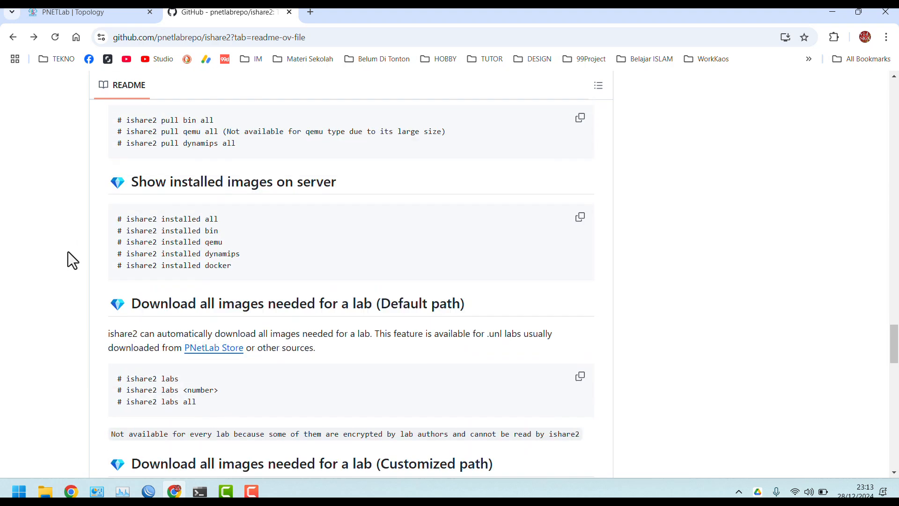
pyautogui.scroll(8, 69, 253)
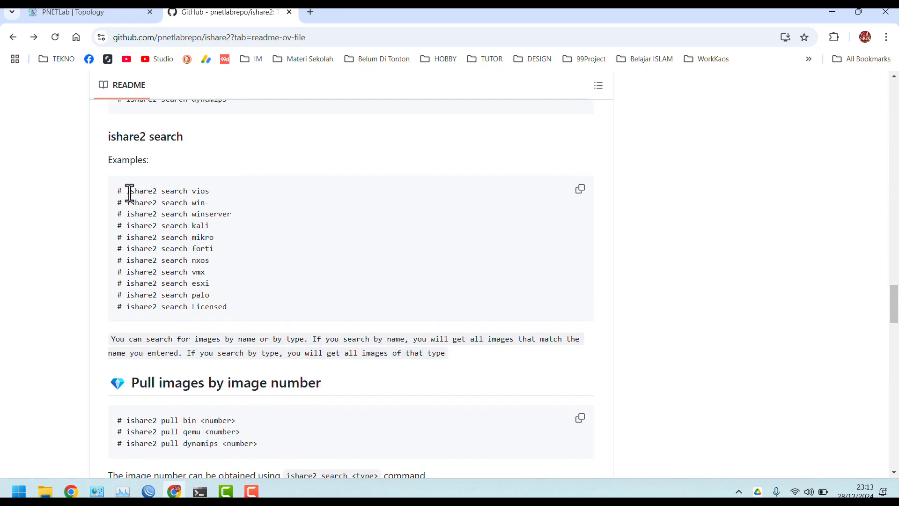
pyautogui.hotkey('alt', 'Tab')
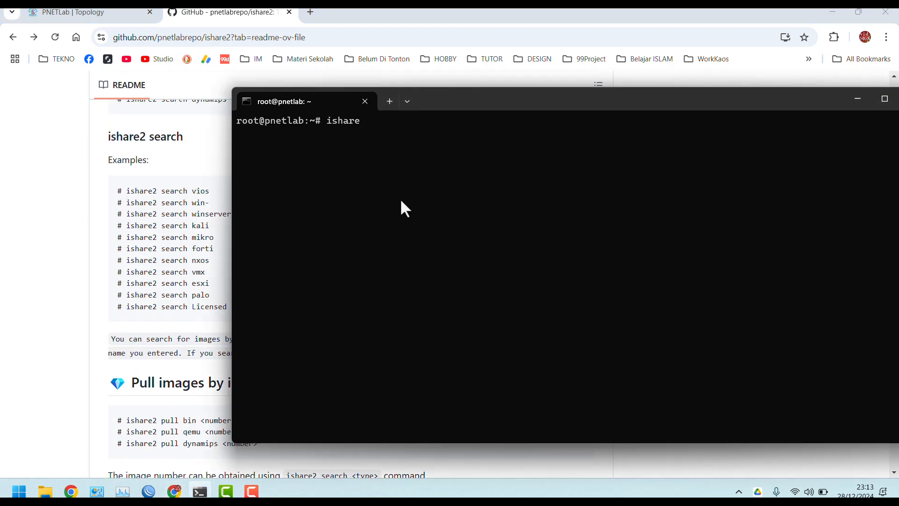
# Run 'ishare2 search mikrotik' and scroll the QEMU MikroTik images list, IDs 635–658
pyautogui.write('2 search mikrotik')
pyautogui.press('Return')
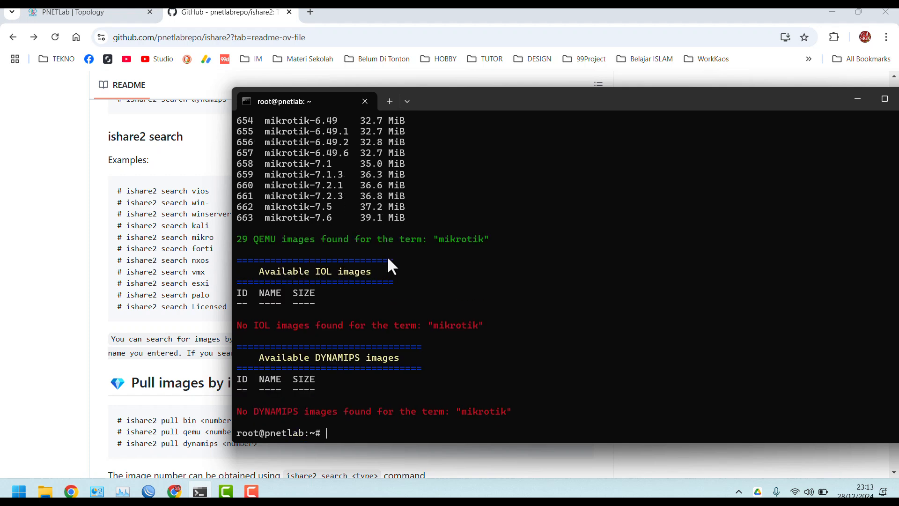
pyautogui.scroll(12, 387, 256)
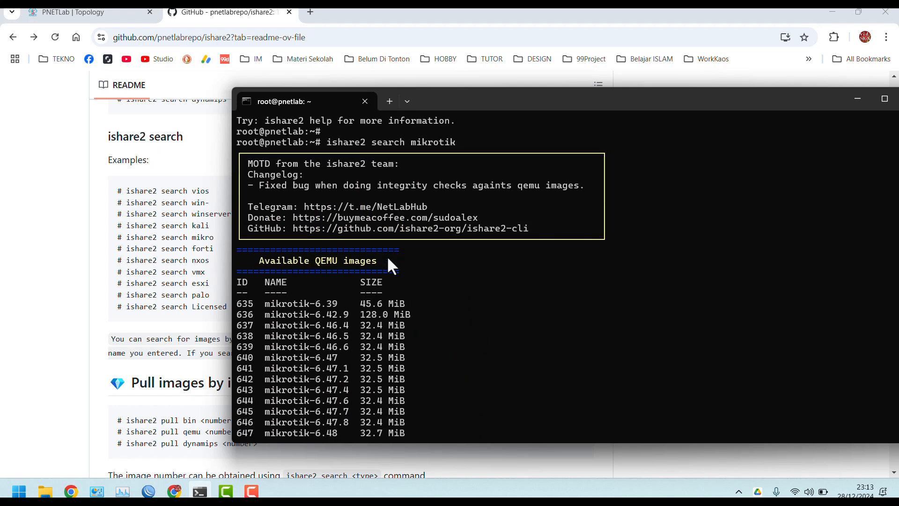
pyautogui.scroll(2, 387, 259)
pyautogui.scroll(-2, 388, 259)
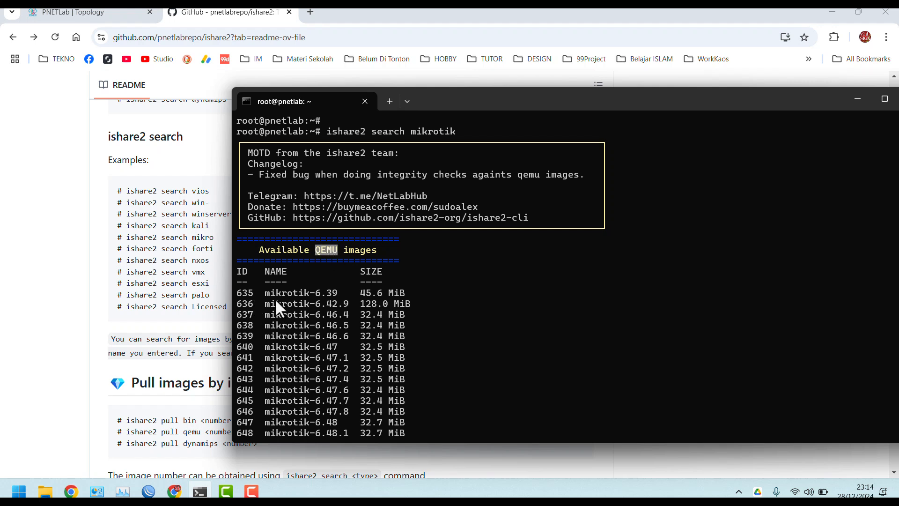
pyautogui.moveTo(240, 292); pyautogui.dragTo(246, 294)
pyautogui.click(363, 316)
pyautogui.scroll(-1, 398, 333)
pyautogui.scroll(-3, 398, 334)
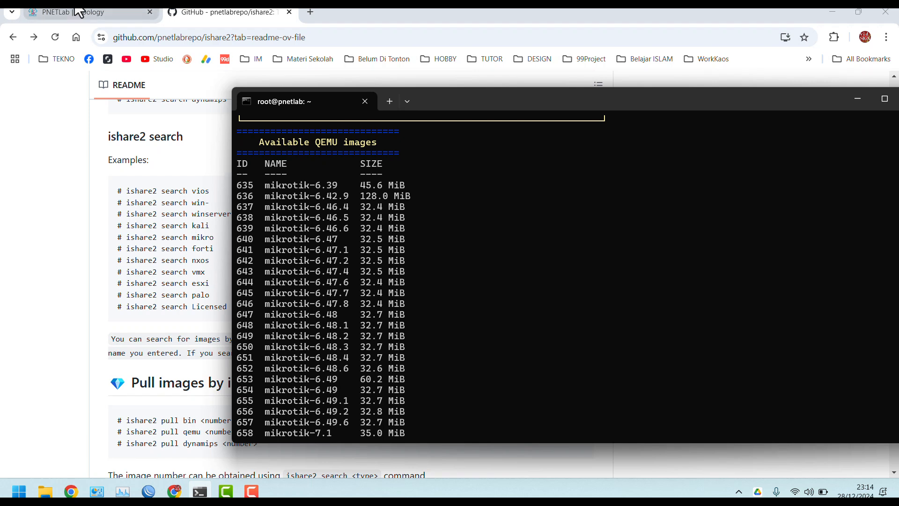
# Load ilmuihya.moodlehub.com in a new tab and enter the Pelatihan PNET Lab course
pyautogui.click(310, 12)
pyautogui.click(286, 37)
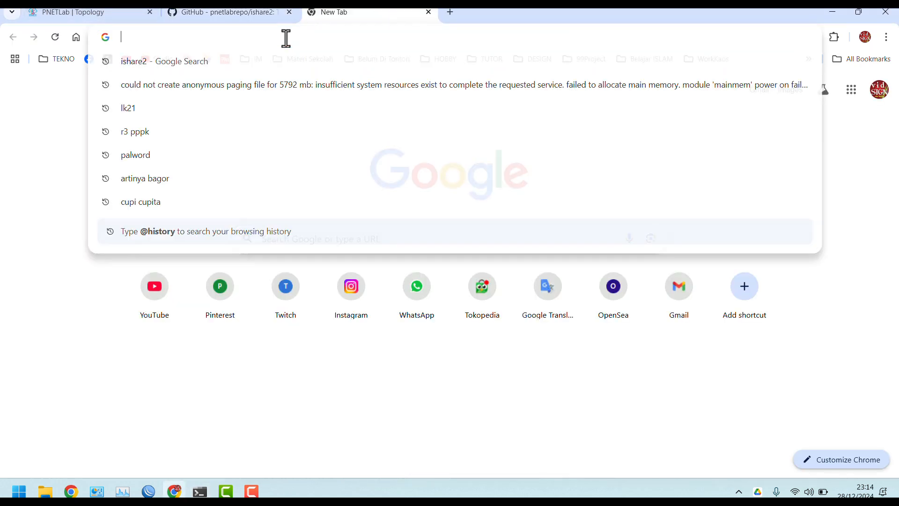
pyautogui.write('il')
pyautogui.press('Return')
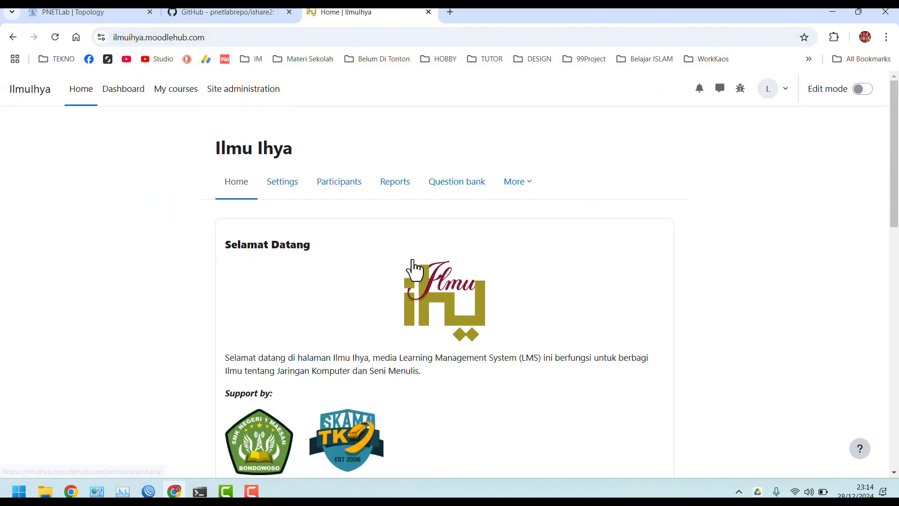
pyautogui.scroll(-8, 321, 253)
pyautogui.scroll(-4, 319, 248)
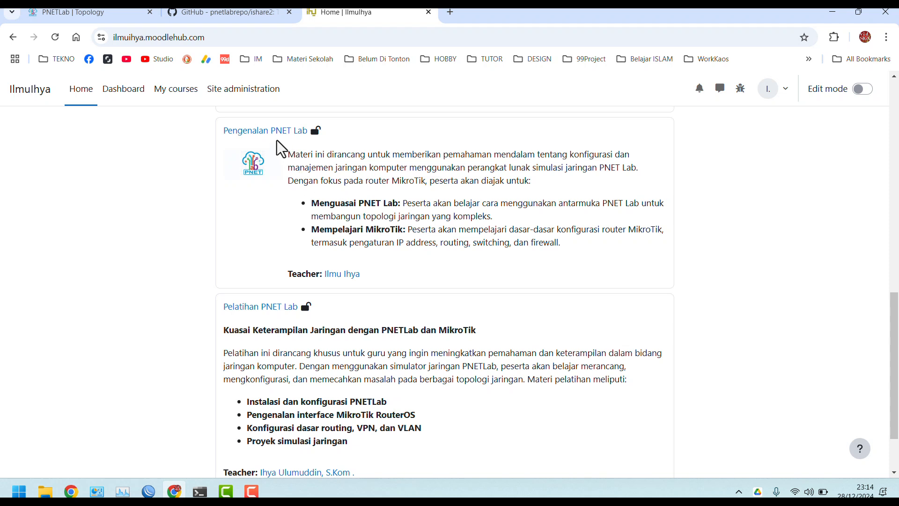
pyautogui.click(281, 307)
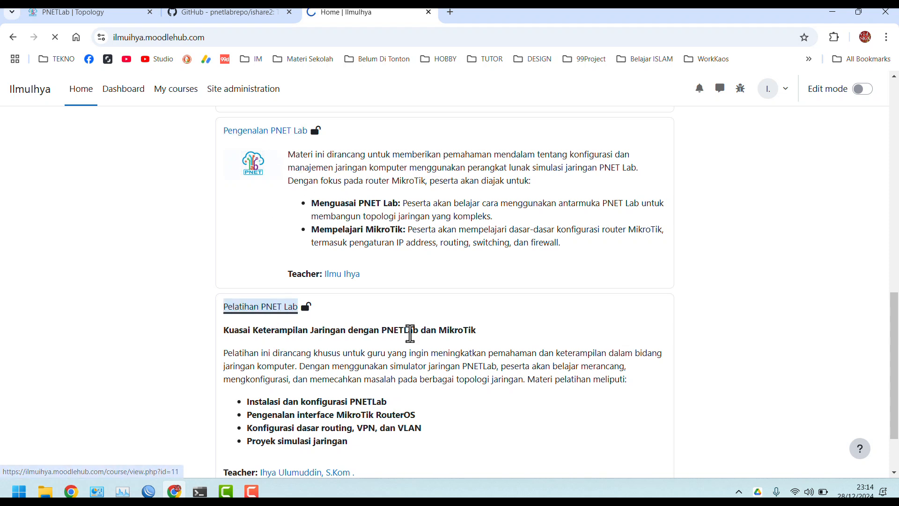
# Open the 'Sesi 1: Instalasi Router MikroTik' lesson and scroll to its ishare2 pull commands
pyautogui.scroll(-6, 410, 333)
pyautogui.click(424, 159)
pyautogui.scroll(-5, 338, 365)
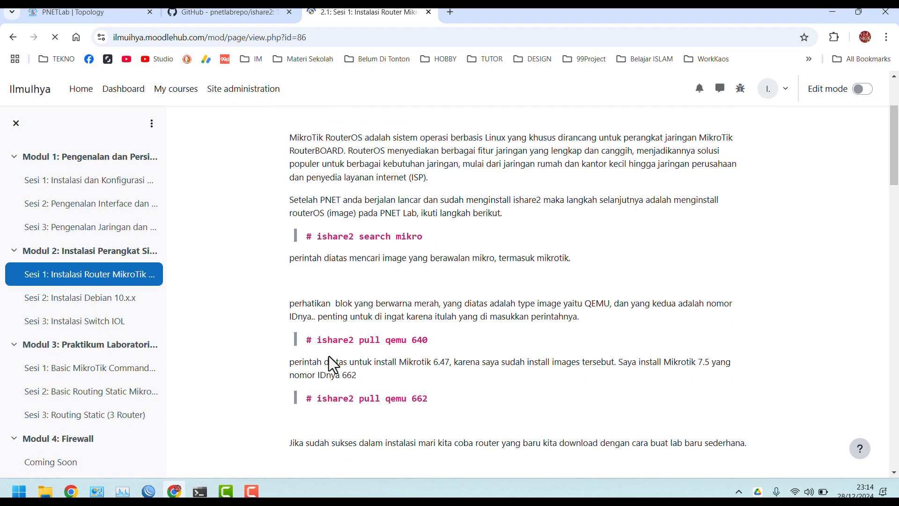
pyautogui.scroll(-4, 334, 364)
pyautogui.scroll(5, 333, 364)
pyautogui.scroll(-1, 334, 364)
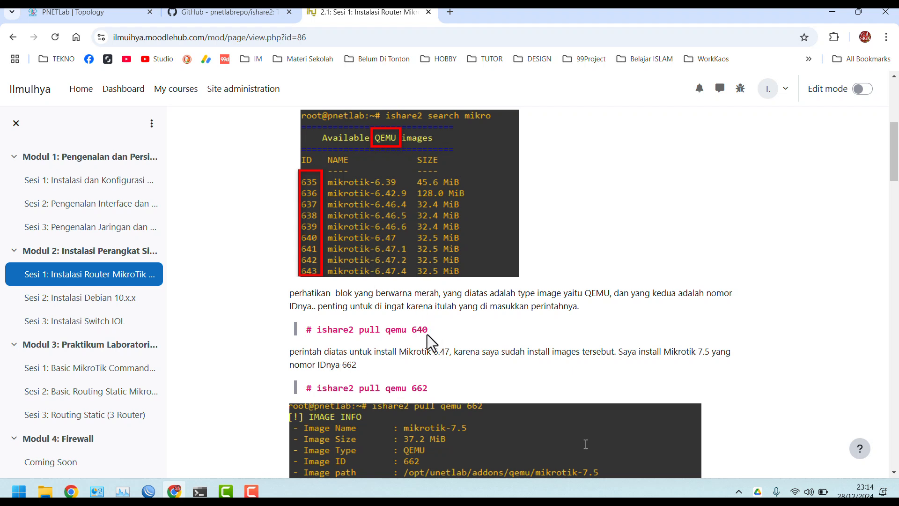
pyautogui.scroll(-1, 426, 335)
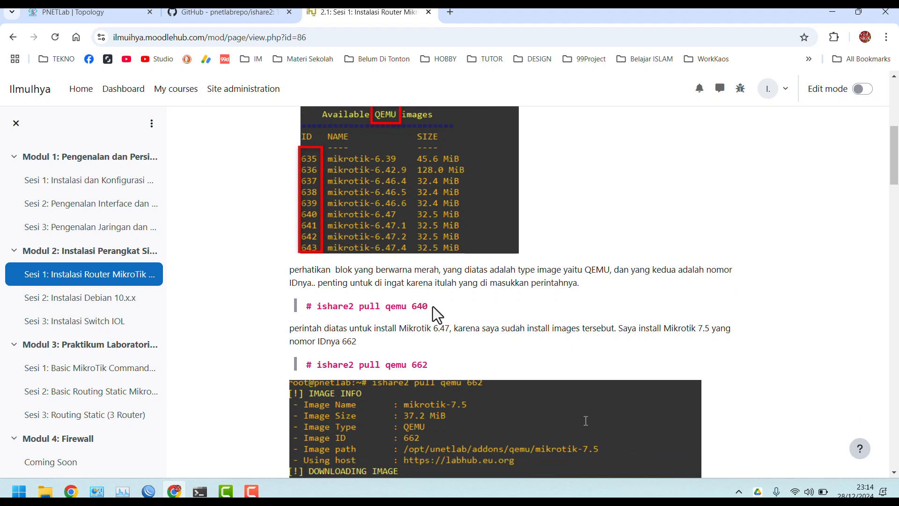
pyautogui.hotkey('alt', 'Tab')
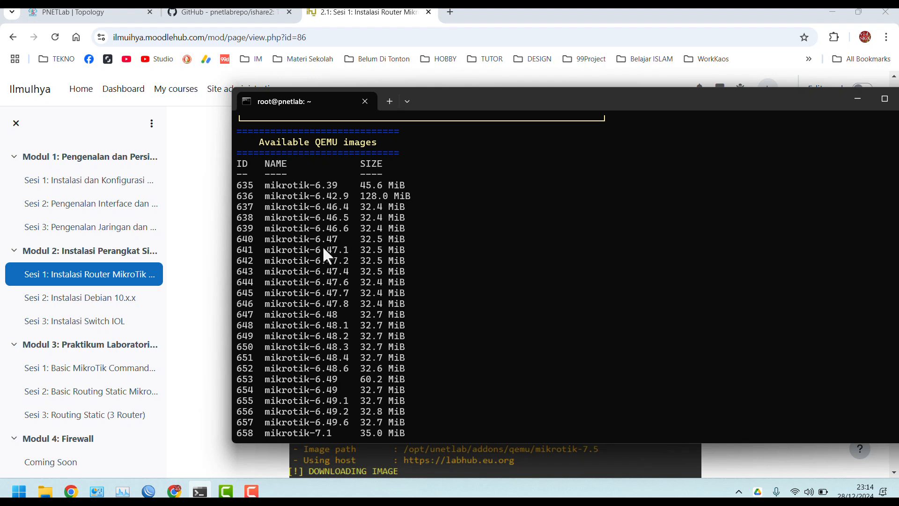
# Run 'ishare2 pull qemu 640' to download the mikrotik-6.47 image to the server
pyautogui.moveTo(246, 238); pyautogui.dragTo(410, 242)
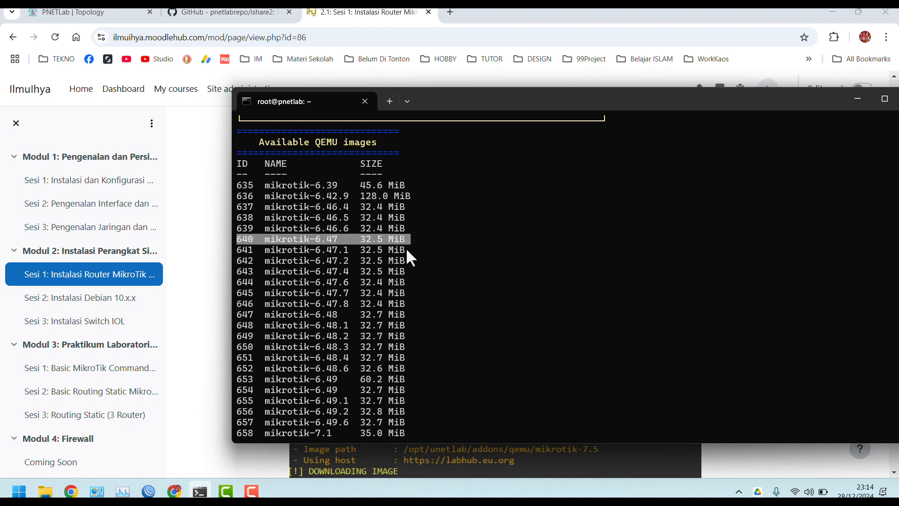
pyautogui.scroll(-7, 374, 302)
pyautogui.scroll(-1, 379, 309)
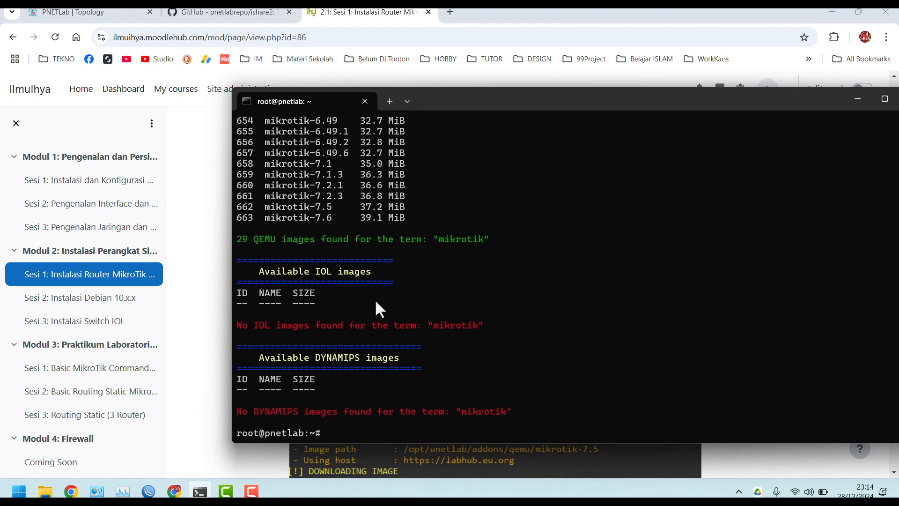
pyautogui.write('ishare2 pull qemu 640')
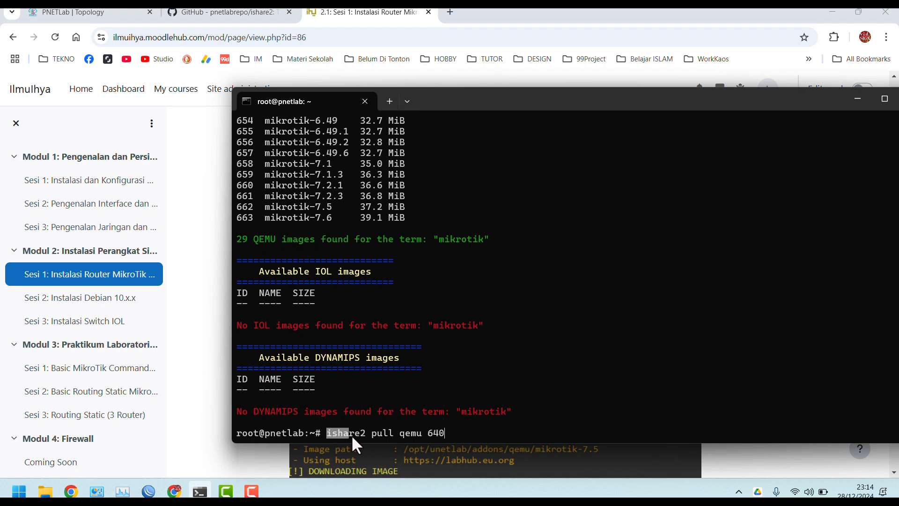
pyautogui.click(368, 434)
pyautogui.click(401, 432)
pyautogui.scroll(10, 384, 200)
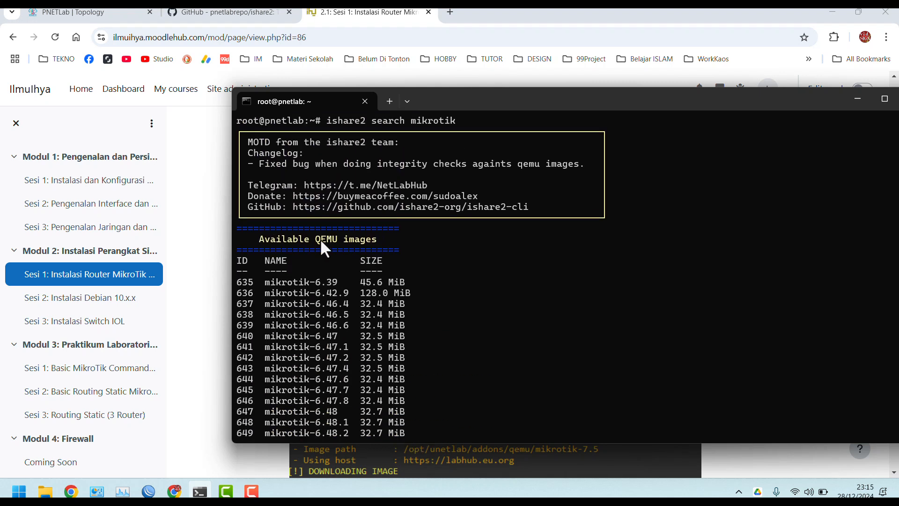
pyautogui.moveTo(237, 337); pyautogui.dragTo(344, 341)
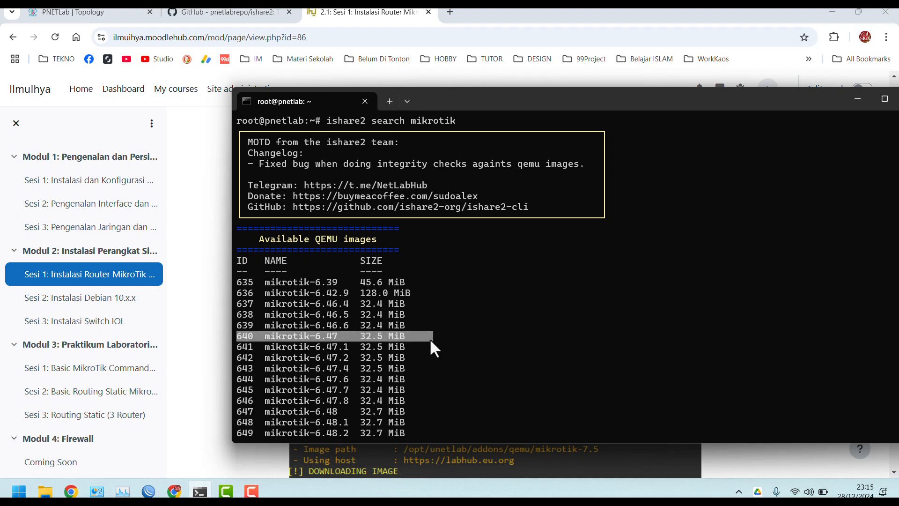
pyautogui.write('640')
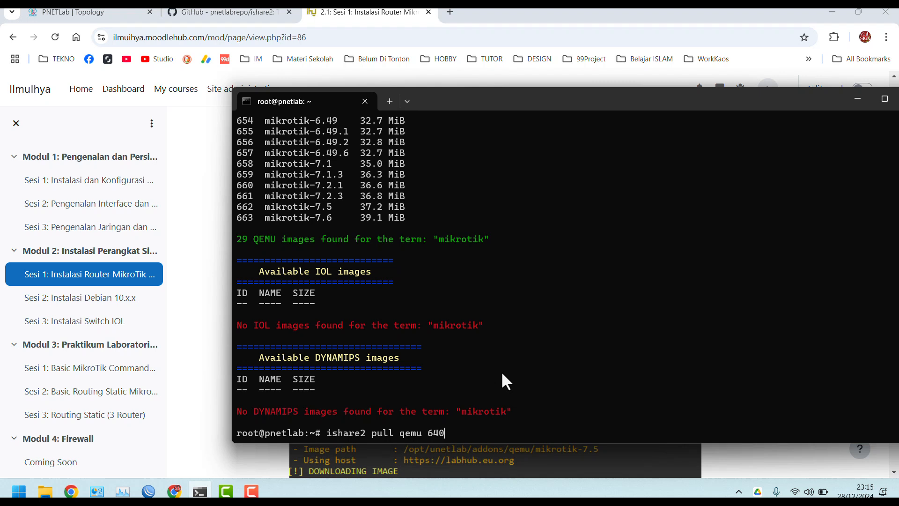
pyautogui.press('Return')
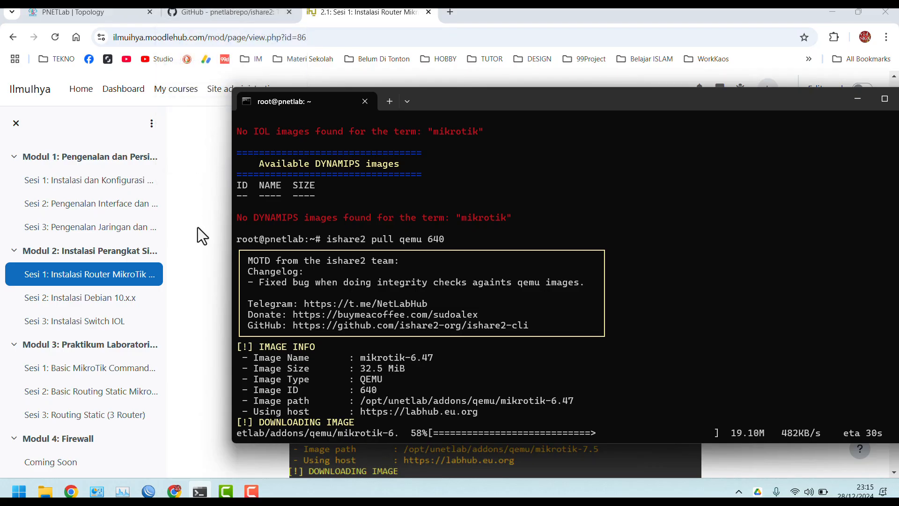
# Review the tutorial's version notes, highlighting 6.47 and Mikrotik 7.5
pyautogui.click(198, 228)
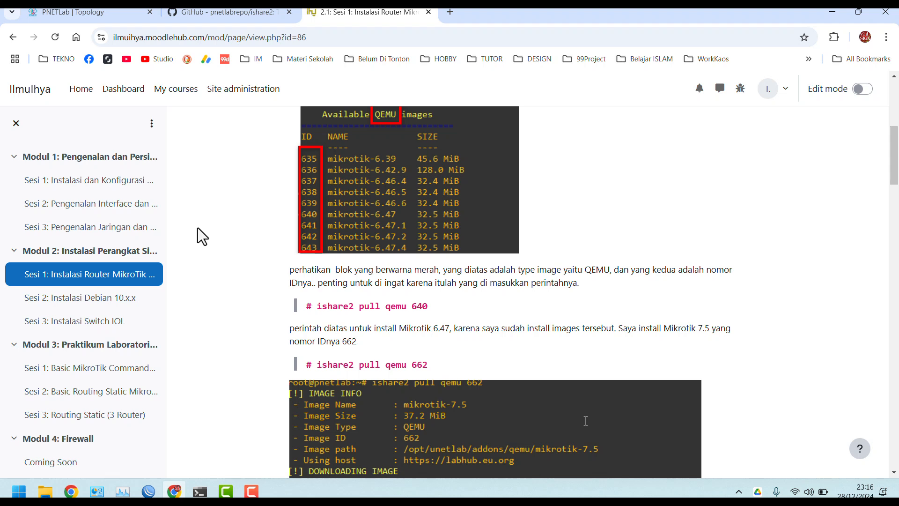
pyautogui.scroll(-1, 197, 227)
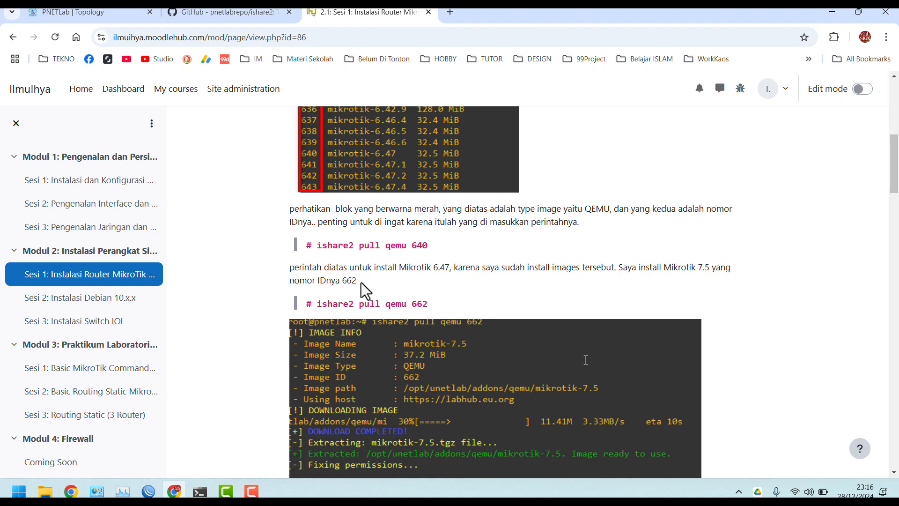
pyautogui.scroll(1, 365, 290)
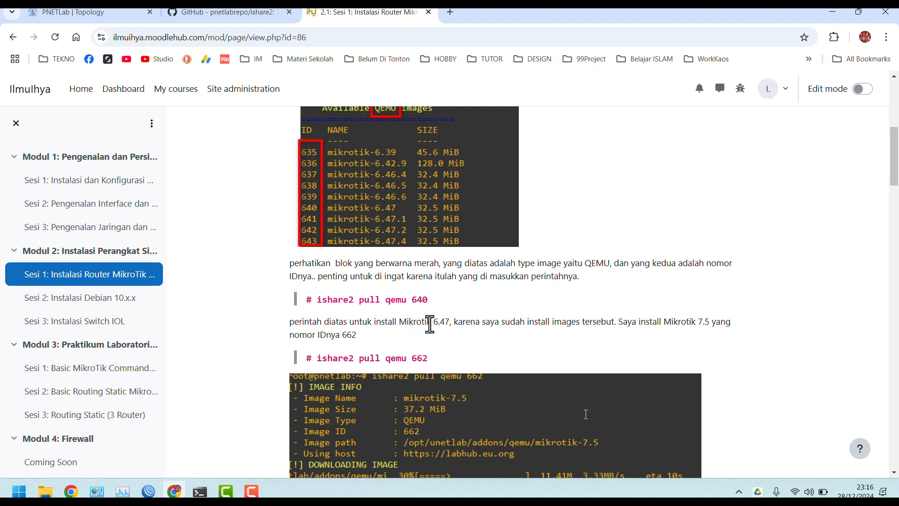
pyautogui.moveTo(431, 322); pyautogui.dragTo(451, 323)
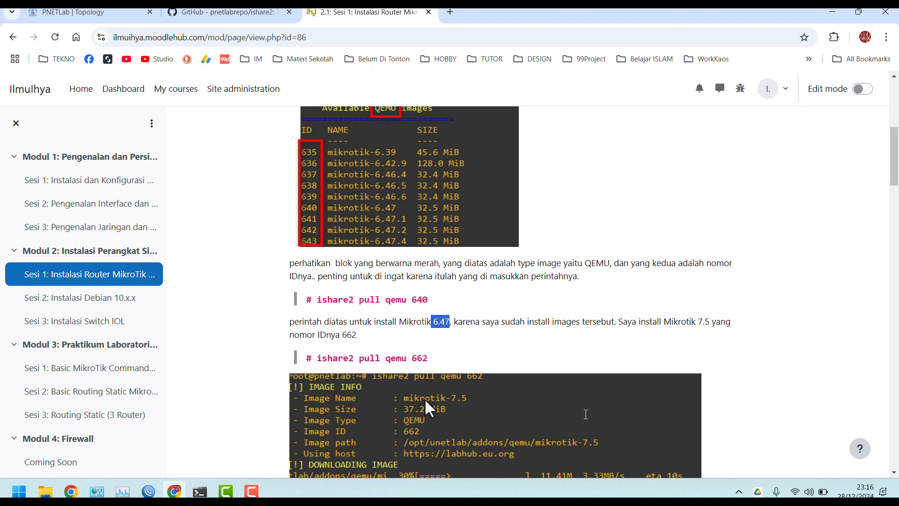
pyautogui.scroll(-1, 441, 403)
pyautogui.moveTo(665, 251); pyautogui.dragTo(710, 251)
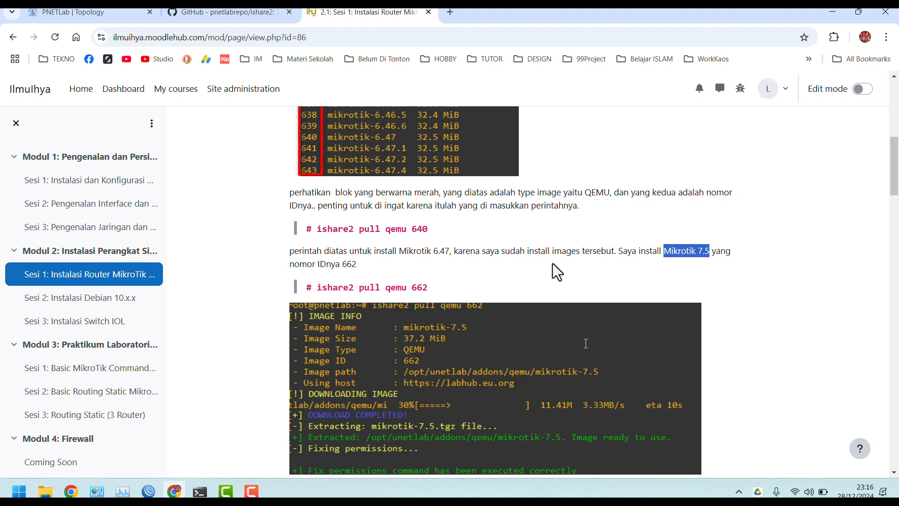
pyautogui.click(392, 248)
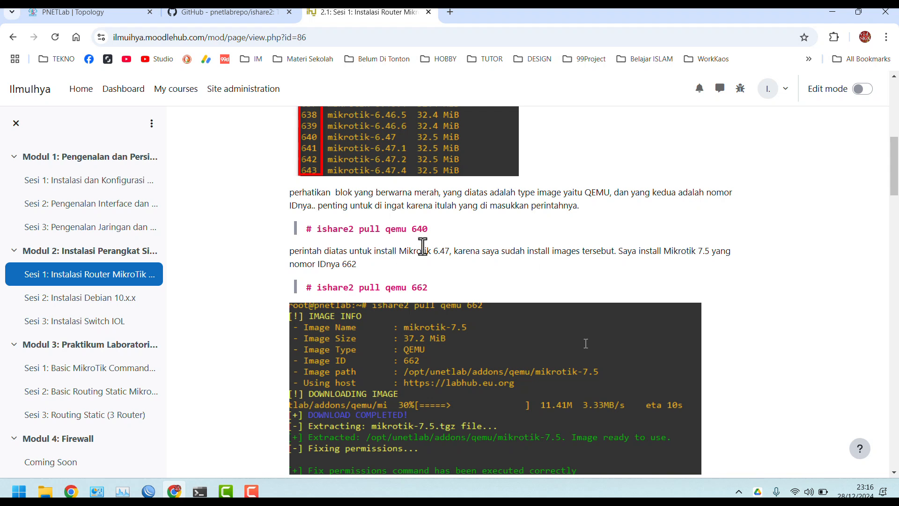
# Note the tutorial's pull command image IDs, including 662, then confirm the download finished and return to the topology
pyautogui.moveTo(429, 229); pyautogui.dragTo(411, 229)
pyautogui.moveTo(428, 287); pyautogui.dragTo(411, 287)
pyautogui.scroll(-6, 409, 286)
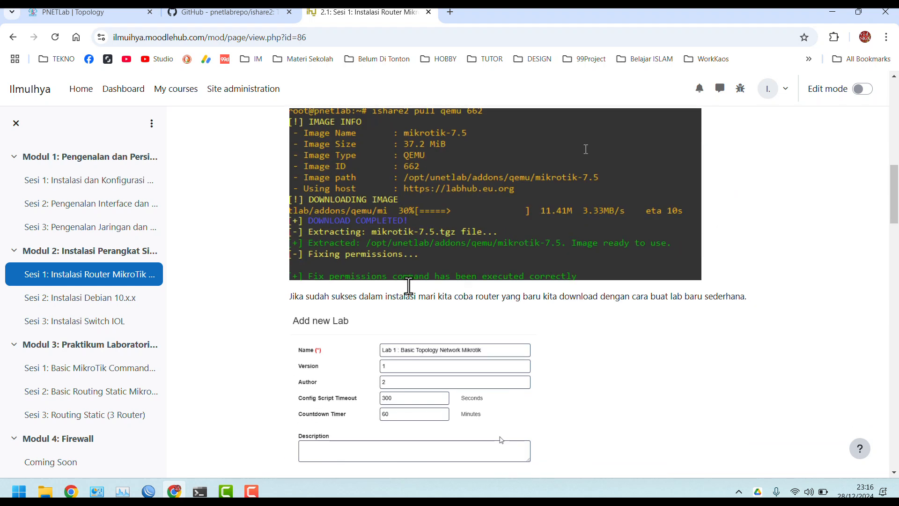
pyautogui.scroll(-8, 409, 285)
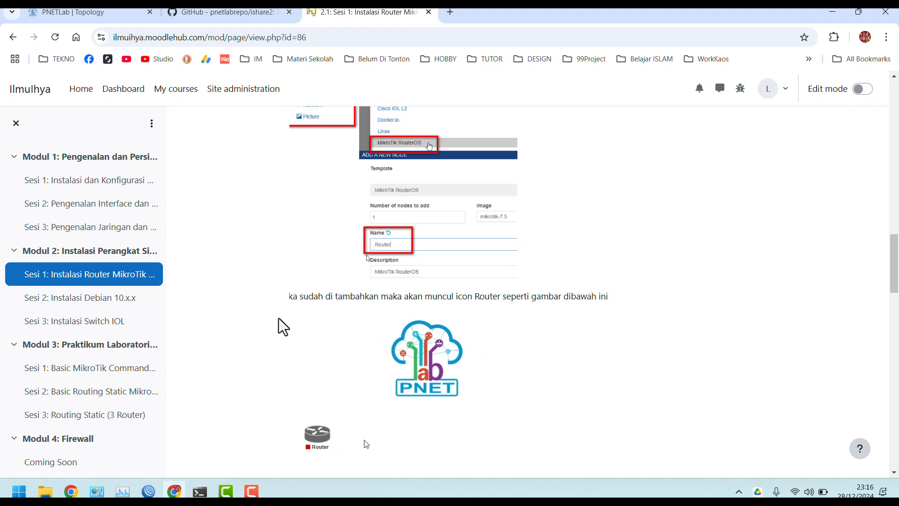
pyautogui.click(200, 491)
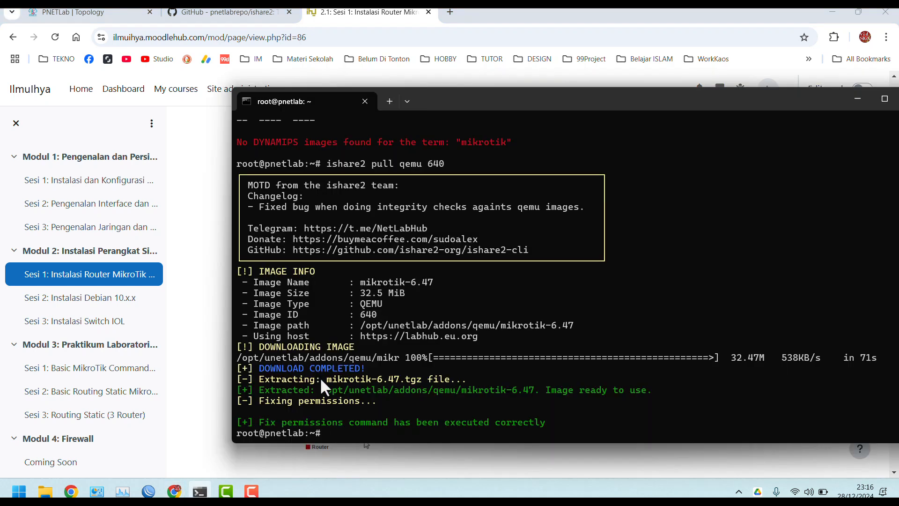
pyautogui.click(89, 12)
# Abandon the node dialog and reload the lab so newly added templates appear
pyautogui.rightClick(250, 150)
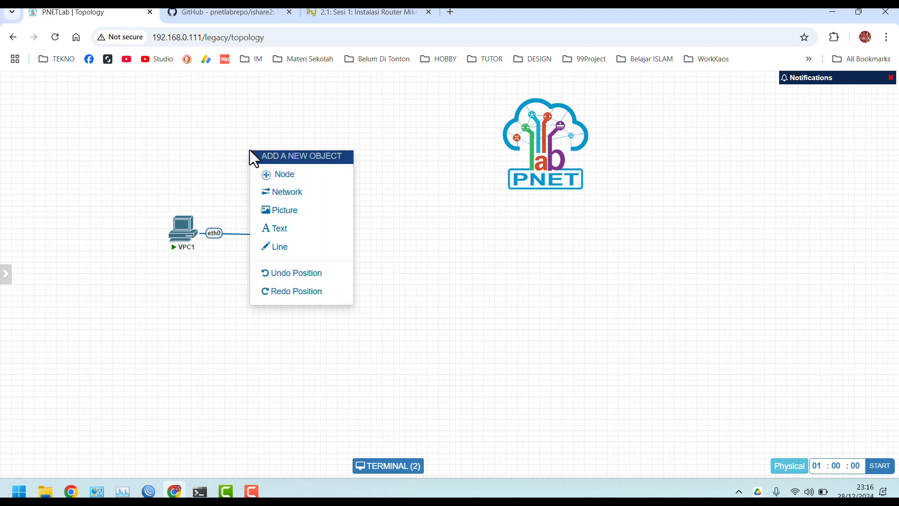
pyautogui.click(278, 174)
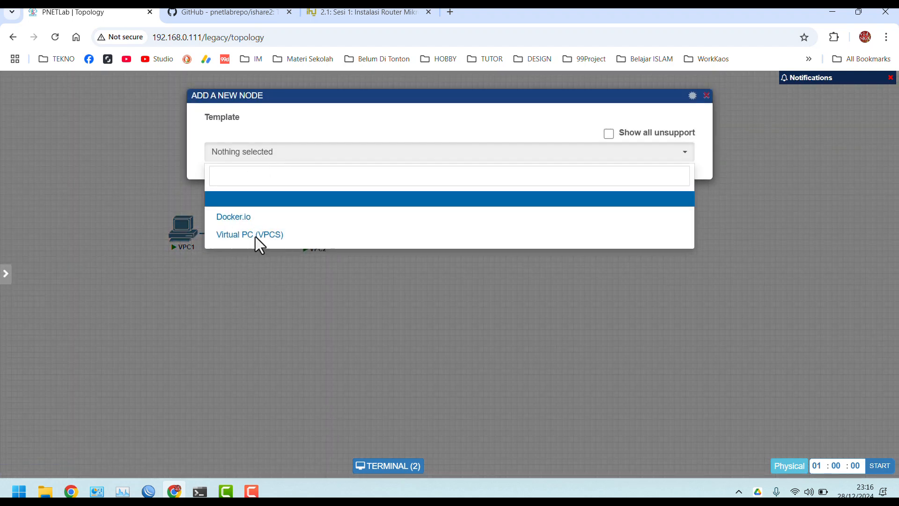
pyautogui.click(240, 323)
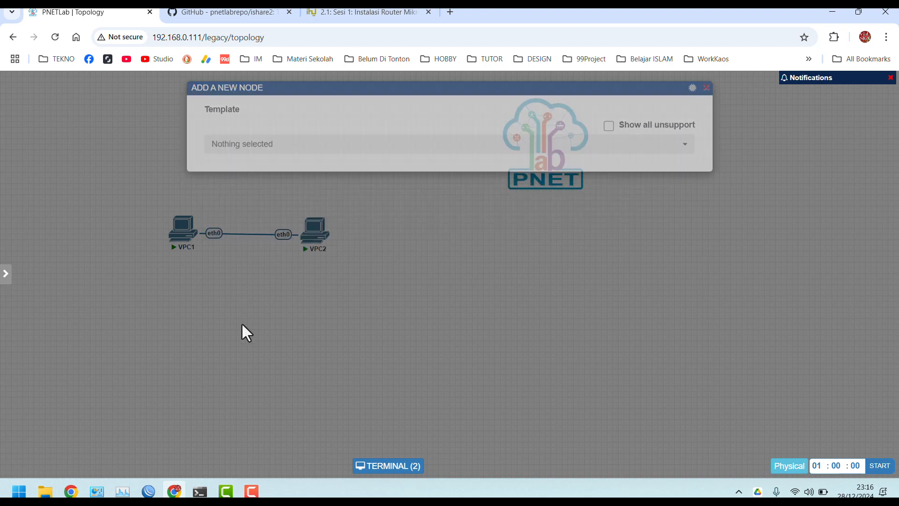
pyautogui.press('F5')
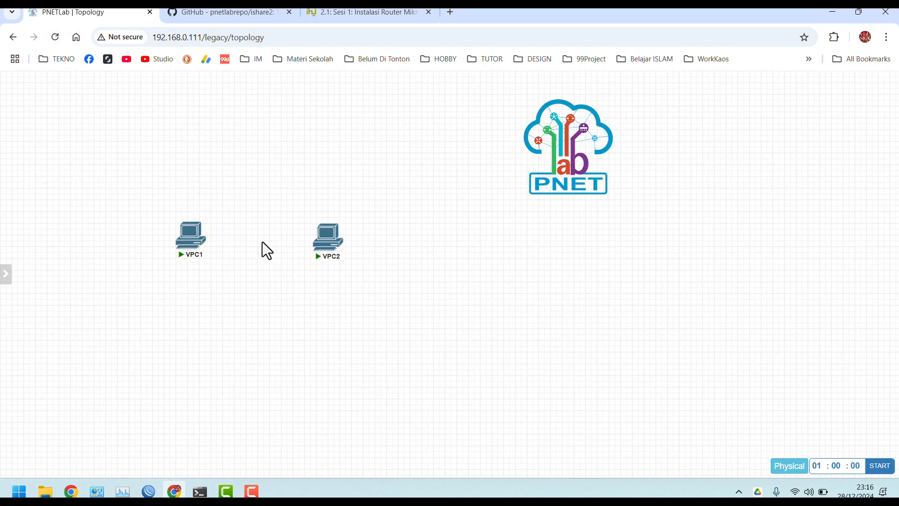
# Begin a new node using the MikroTik RouterOS template
pyautogui.rightClick(253, 183)
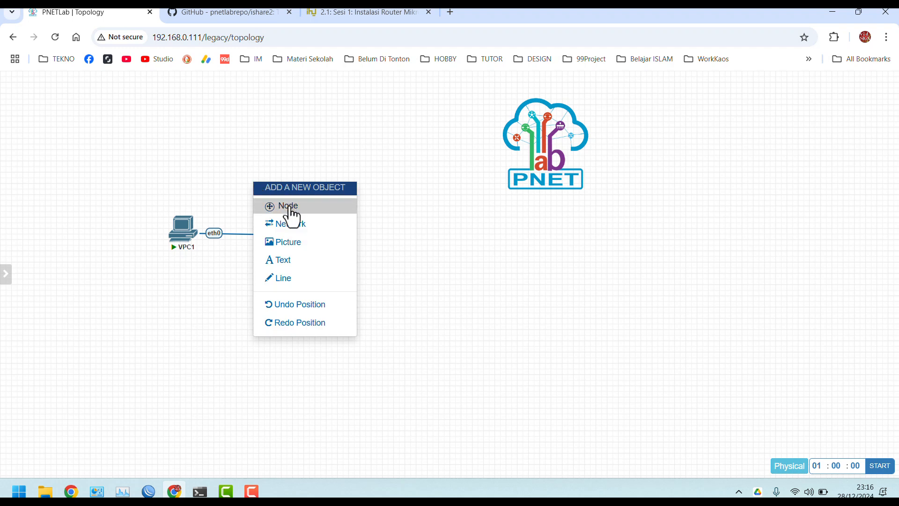
pyautogui.click(289, 206)
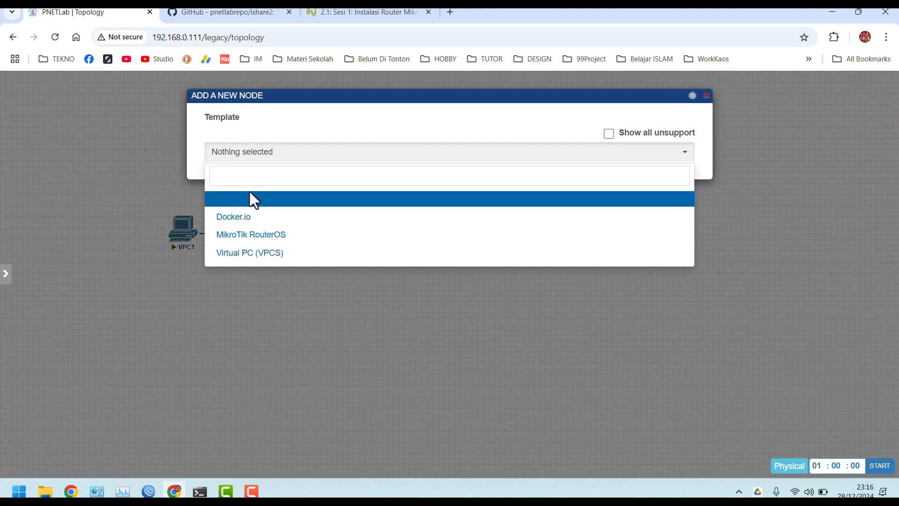
pyautogui.click(257, 237)
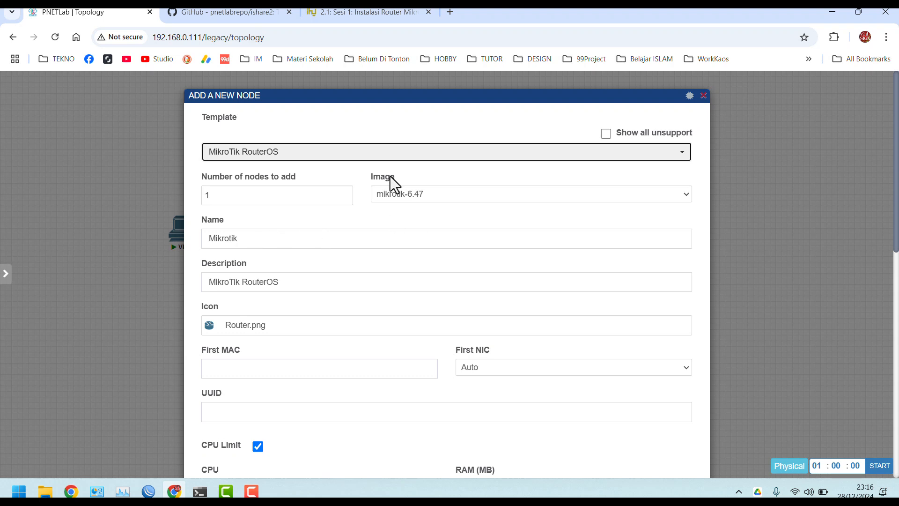
# Check the tutorial page, then come back to the add-node form
pyautogui.click(356, 12)
pyautogui.scroll(8, 360, 280)
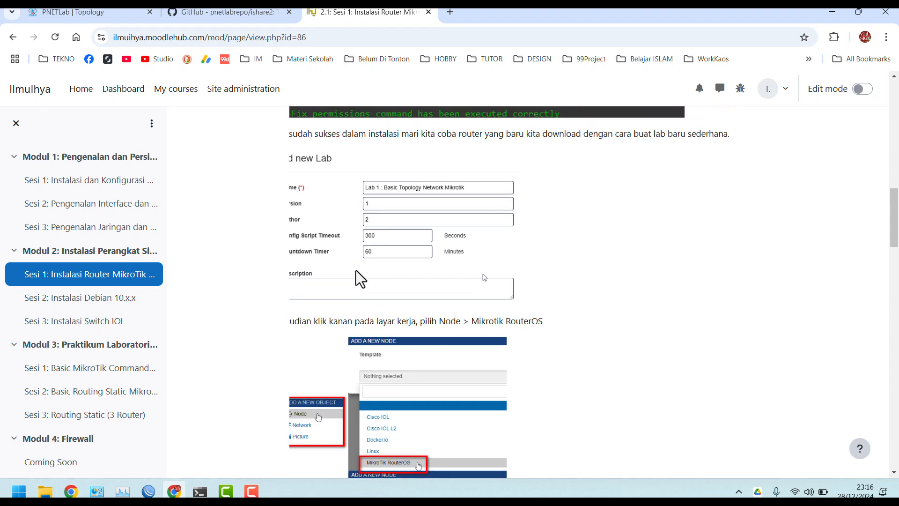
pyautogui.scroll(3, 360, 279)
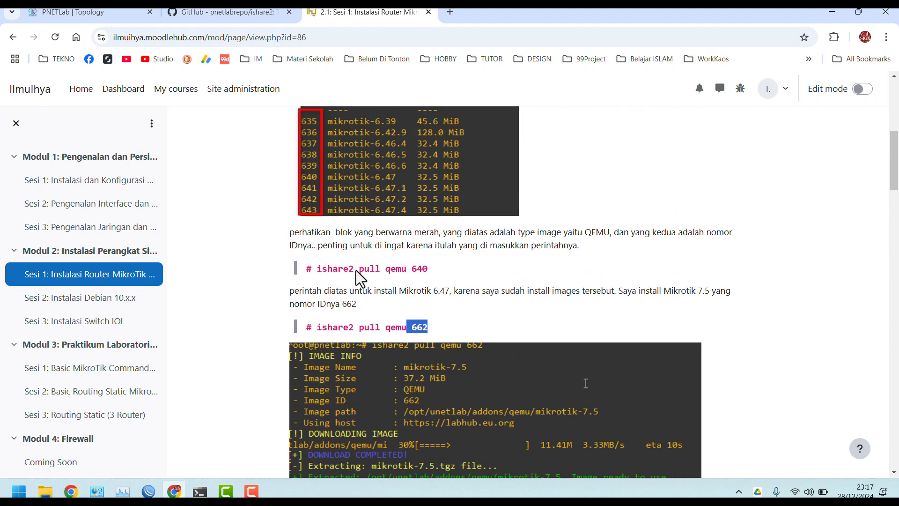
pyautogui.moveTo(449, 273); pyautogui.dragTo(320, 270)
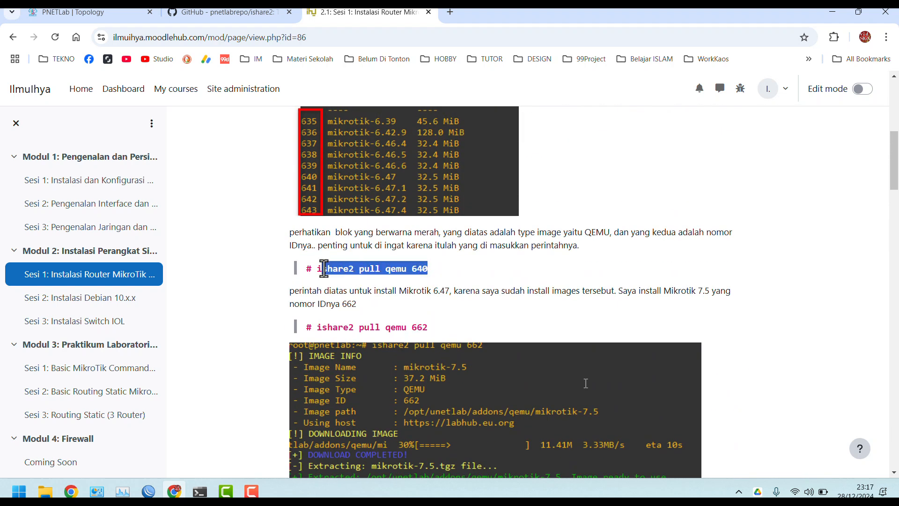
pyautogui.click(112, 12)
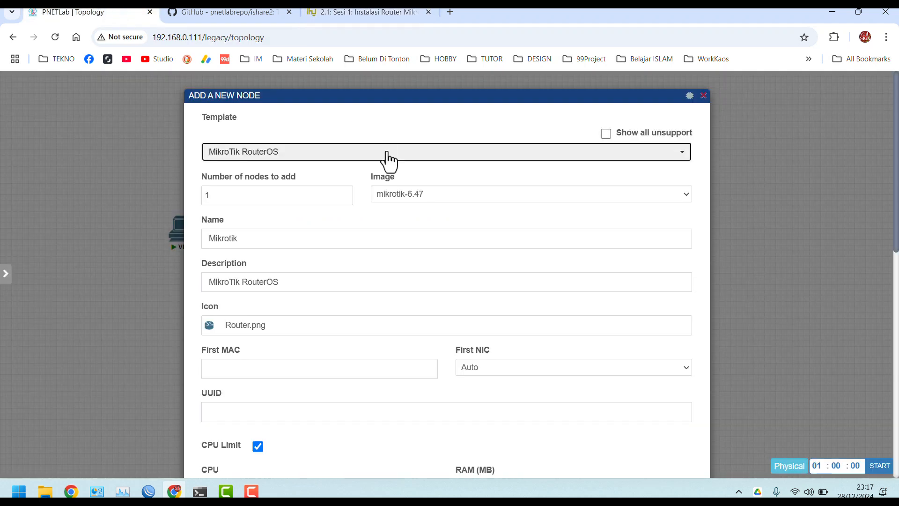
# Confirm mikrotik-6.47 as the node's image
pyautogui.click(413, 199)
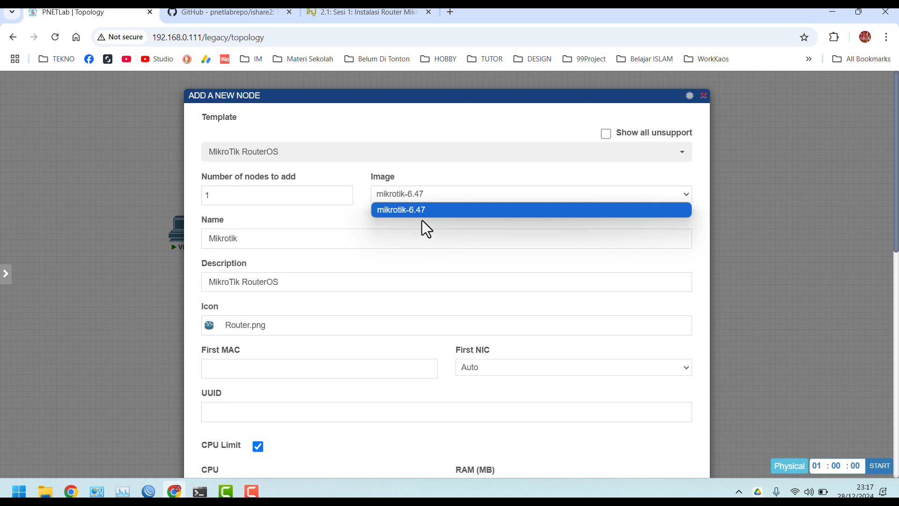
pyautogui.click(375, 222)
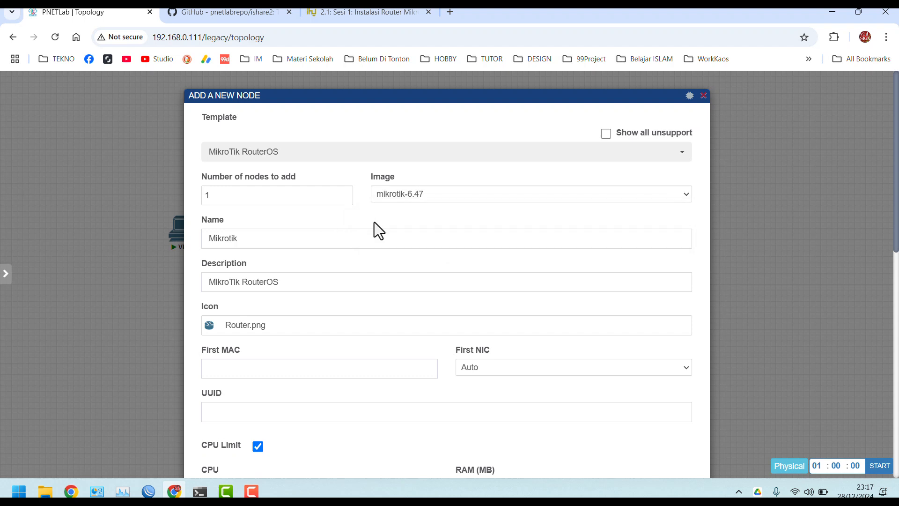
pyautogui.click(403, 197)
pyautogui.click(413, 194)
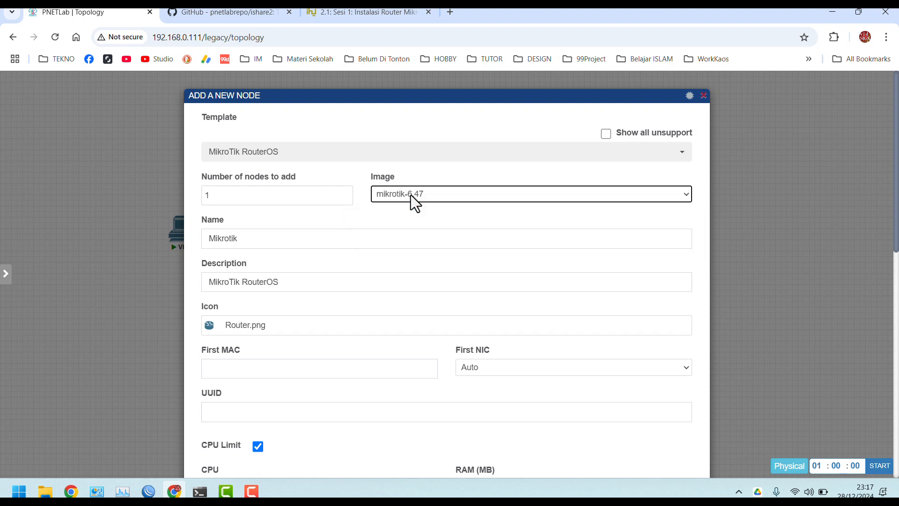
pyautogui.scroll(-2, 277, 249)
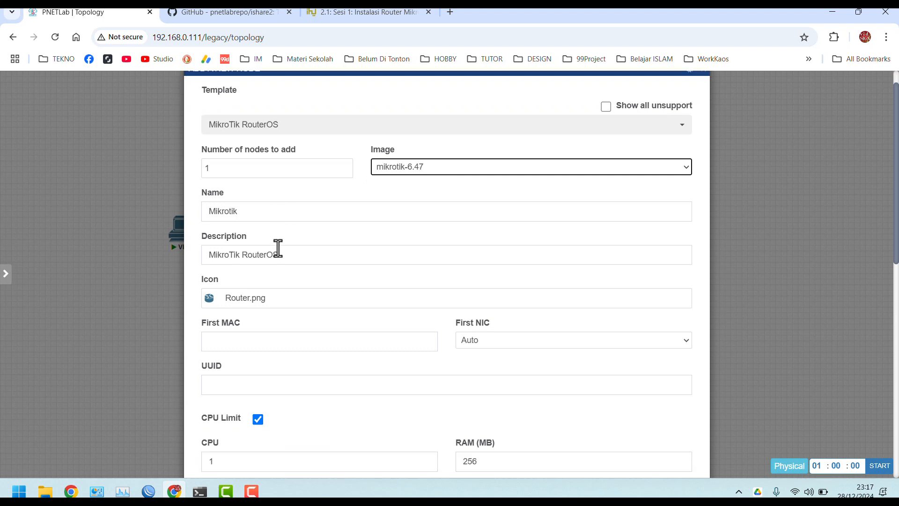
pyautogui.scroll(-6, 278, 248)
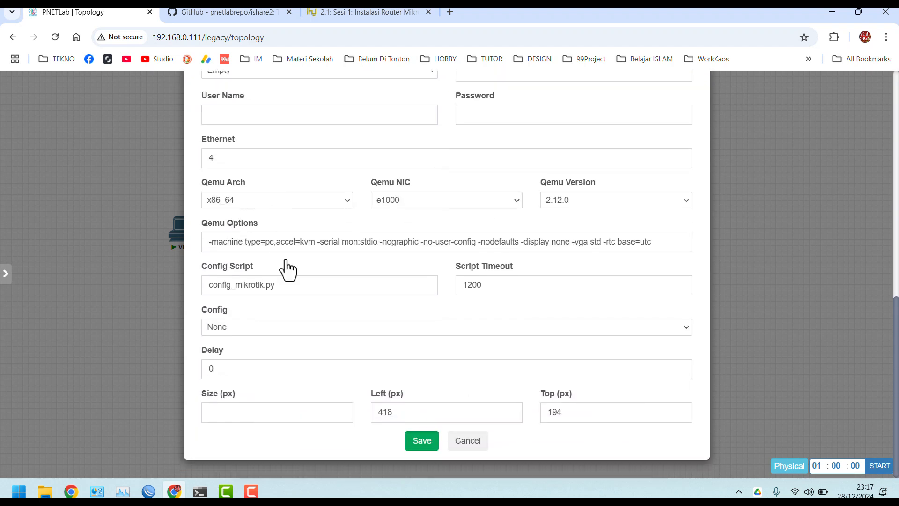
pyautogui.scroll(1, 301, 206)
# Keep 4 Ethernet ports, save the Mikrotik node, and start it
pyautogui.click(245, 178)
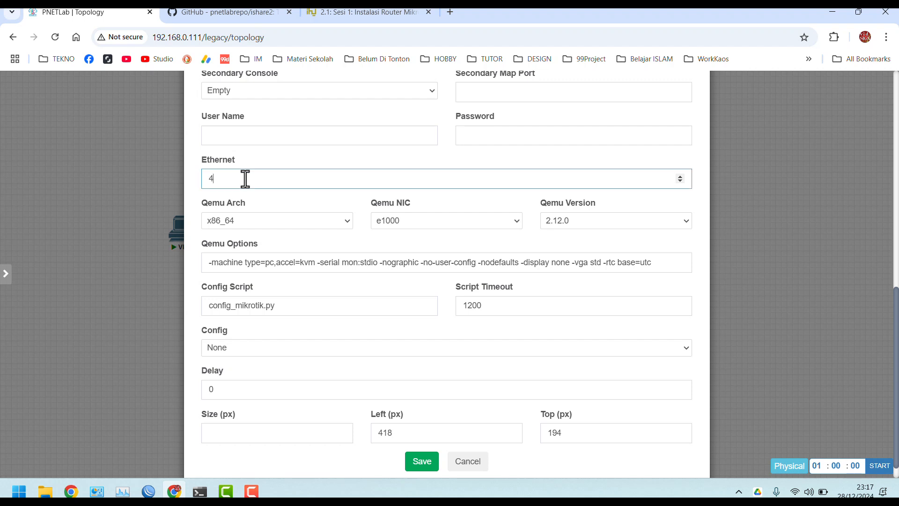
pyautogui.click(287, 202)
pyautogui.click(421, 463)
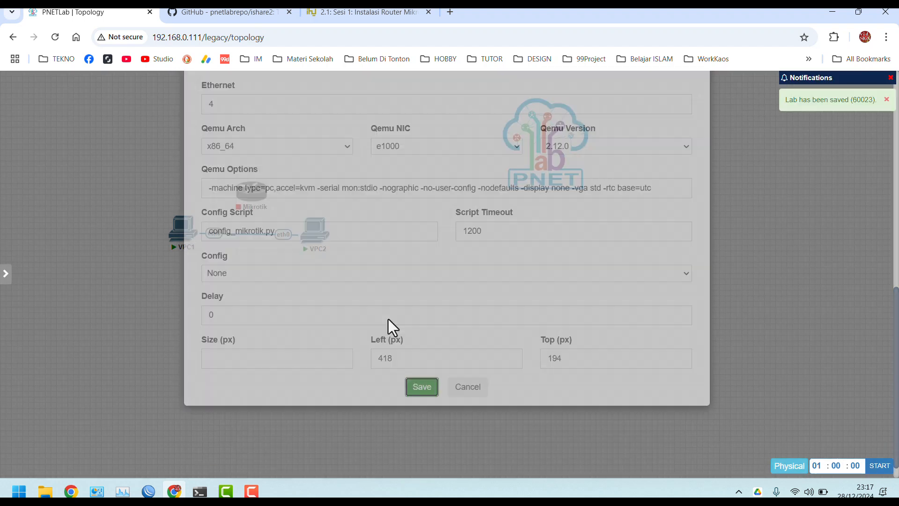
pyautogui.click(243, 176)
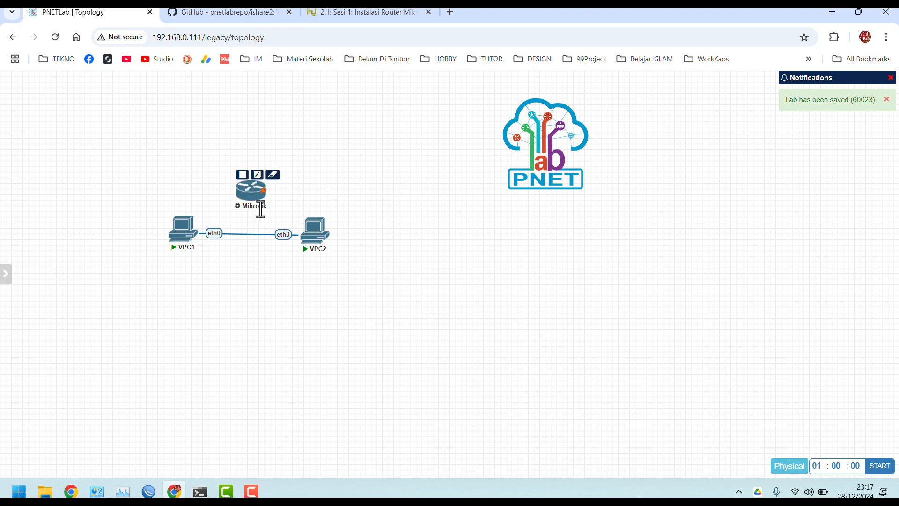
# Drag the Mikrotik node below VPC1/VPC2 and open its Telnet console at the login prompt
pyautogui.moveTo(261, 210); pyautogui.dragTo(261, 302)
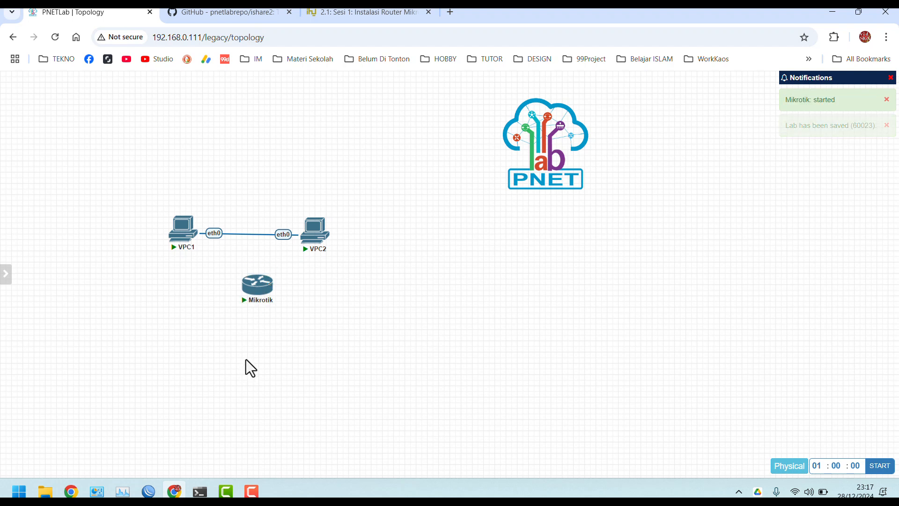
pyautogui.moveTo(254, 292)
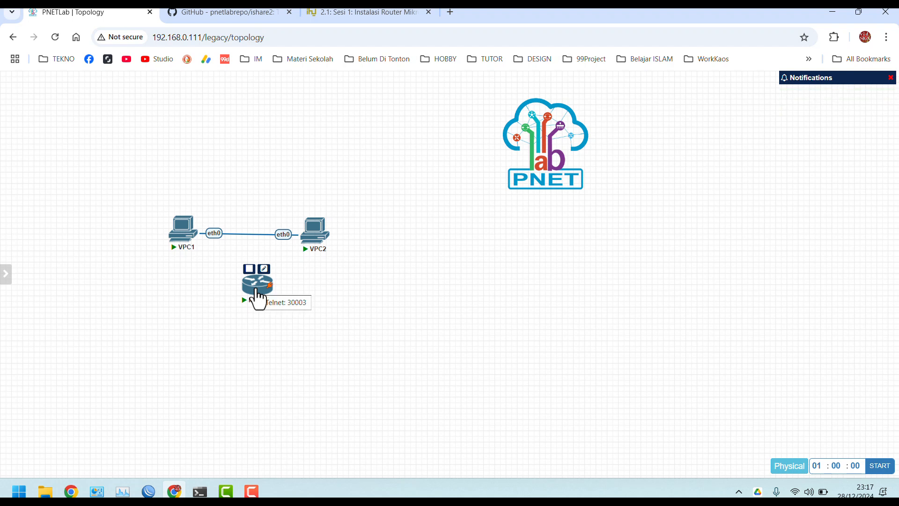
pyautogui.click(256, 289)
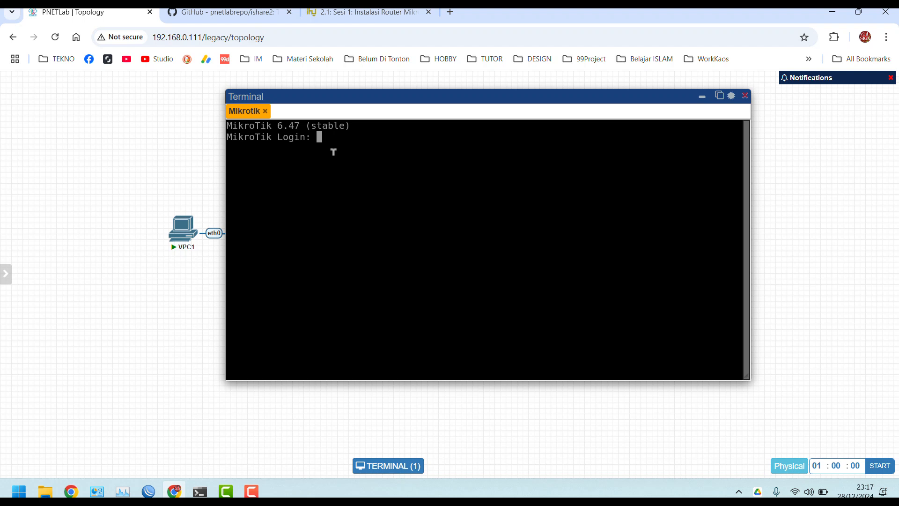
# Log in to RouterOS as admin and get past the software licence prompt
pyautogui.write('admin')
pyautogui.press('Return')
pyautogui.press('Return')
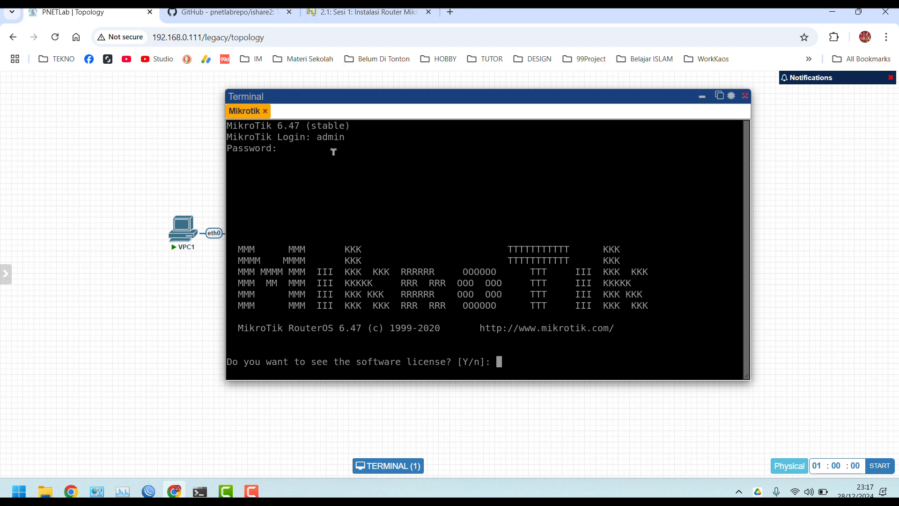
pyautogui.write('n')
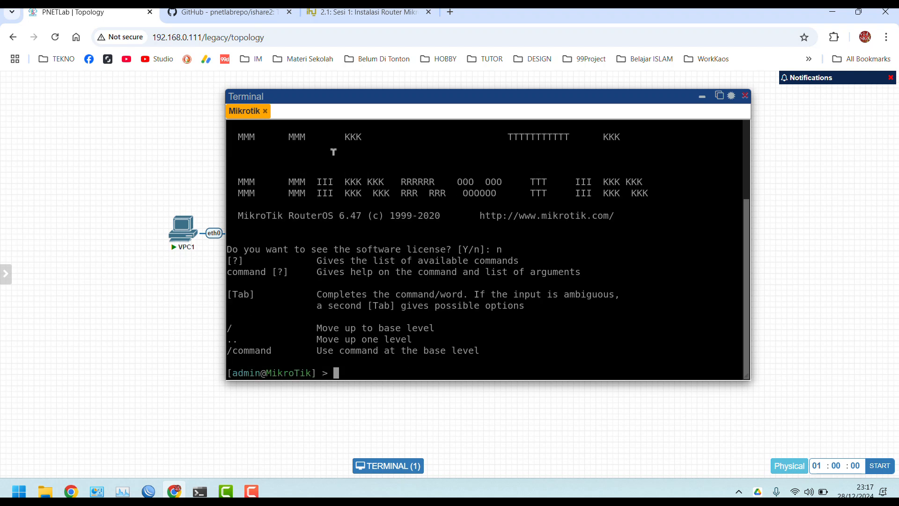
pyautogui.write('odfs')
pyautogui.press('Return')
pyautogui.write('sdfs (line 1 column 1')
pyautogui.press('Return')
# Clear the console screen to a fresh router prompt
pyautogui.hotkey('ctrl', 'l')
pyautogui.press('Return')
pyautogui.press('Return')
pyautogui.press('Return')
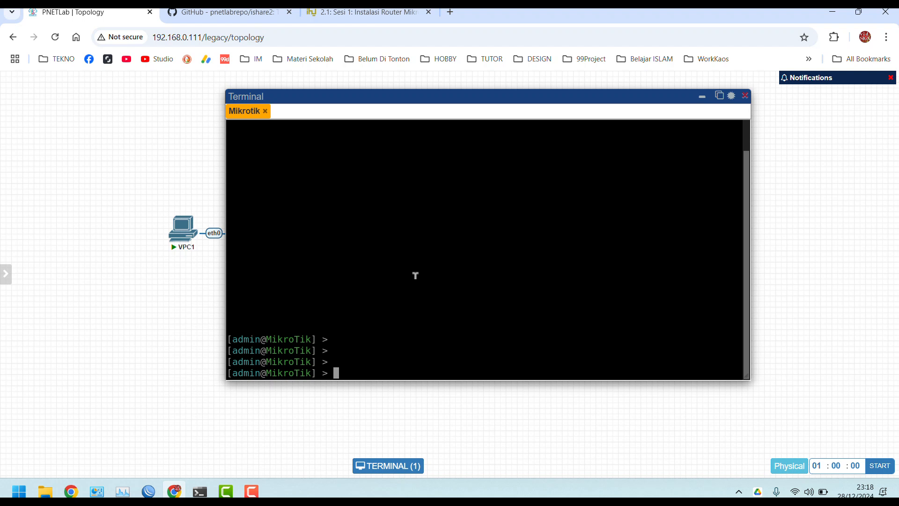
pyautogui.press('Return')
pyautogui.press('Return')
pyautogui.hotkey('ctrl', 'l')
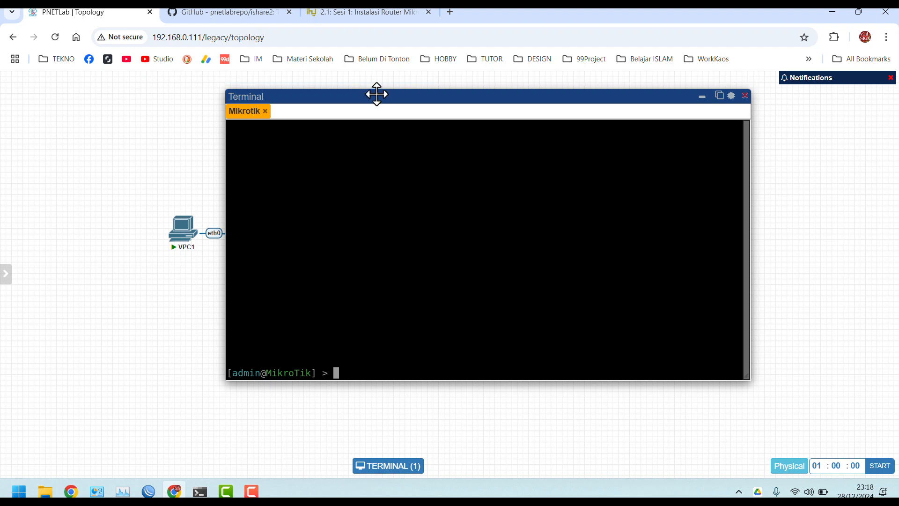
# Set the router's system identity to R1 with 'sys identity set name=R1'
pyautogui.moveTo(376, 96); pyautogui.dragTo(519, 114)
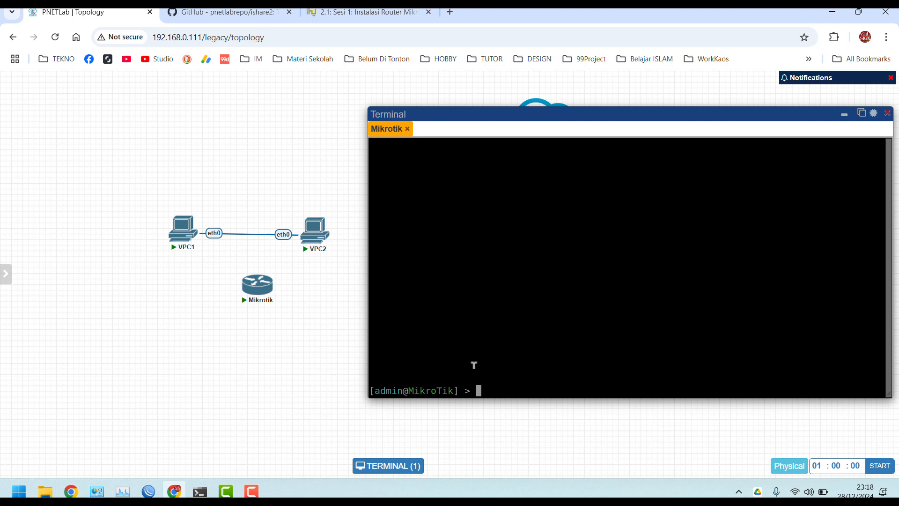
pyautogui.write('sys identity set name=')
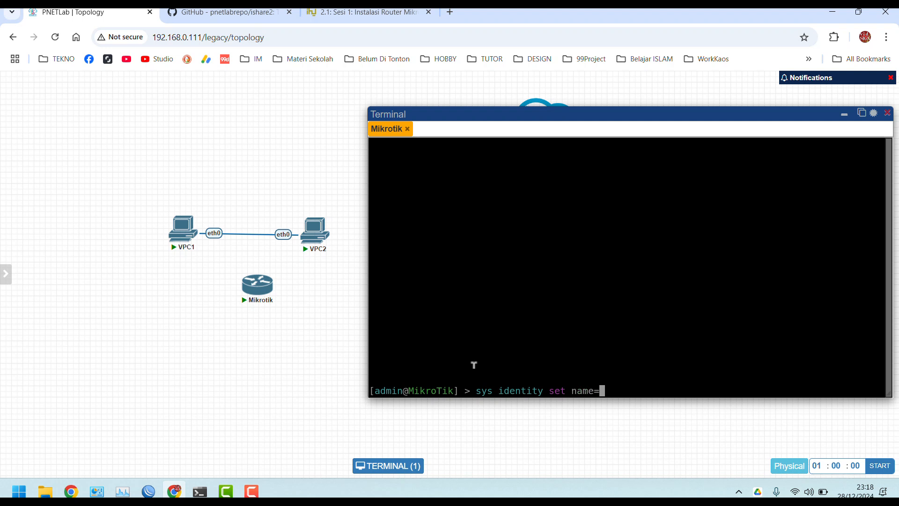
pyautogui.write('R1')
pyautogui.press('Return')
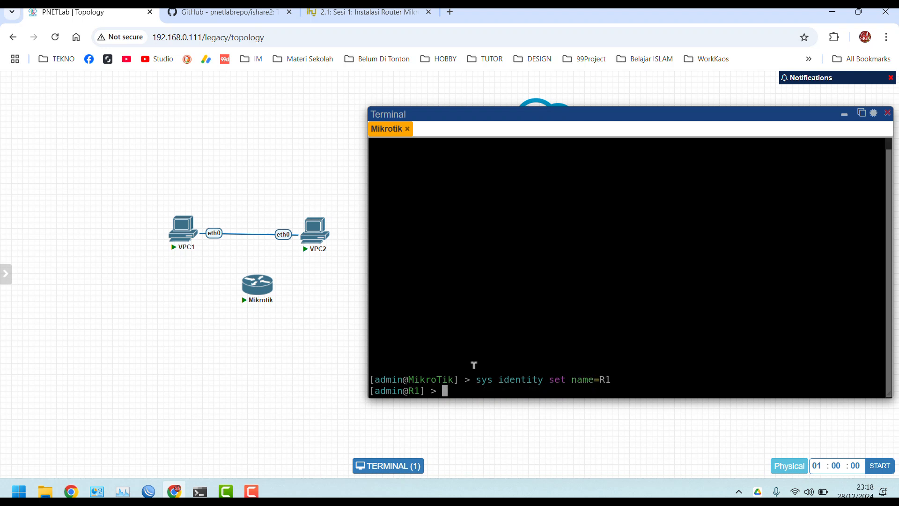
# Rename the PNETLab node from Mikrotik to R1 and save it
pyautogui.moveTo(257, 296)
pyautogui.click(264, 270)
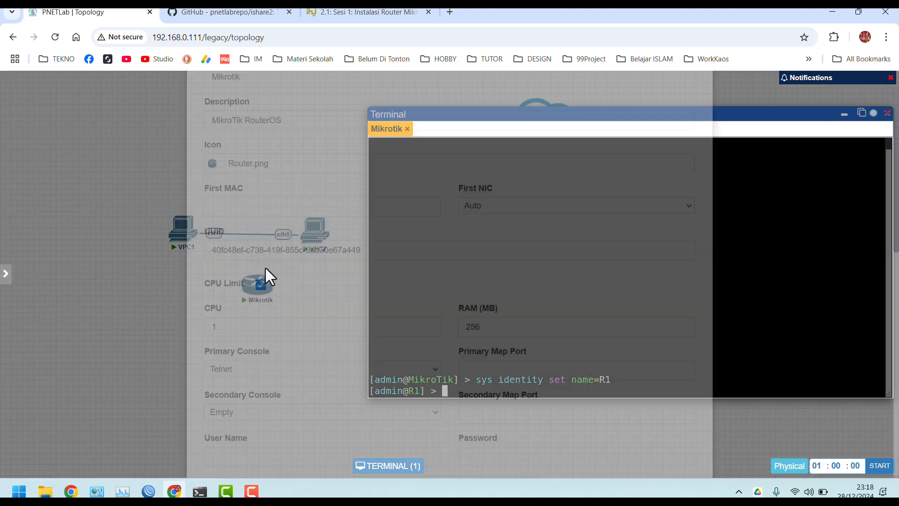
pyautogui.doubleClick(265, 232)
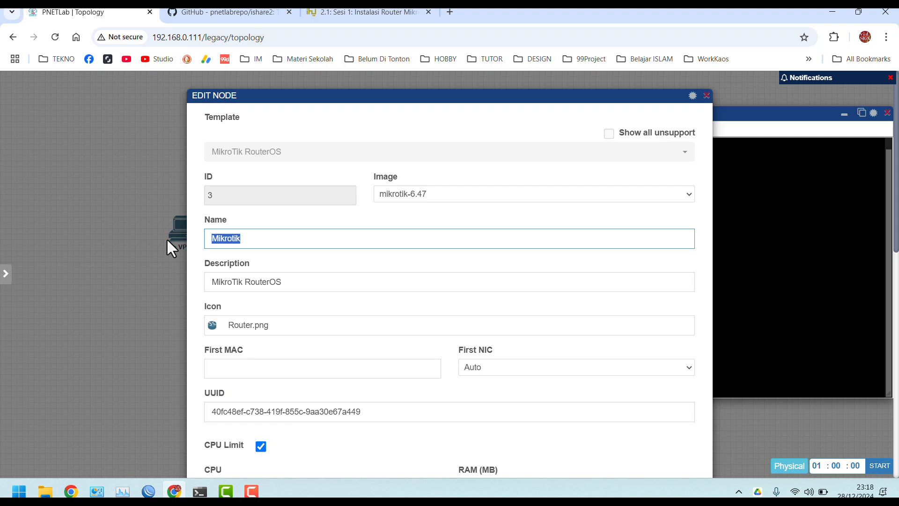
pyautogui.write('R1')
pyautogui.scroll(-10, 328, 300)
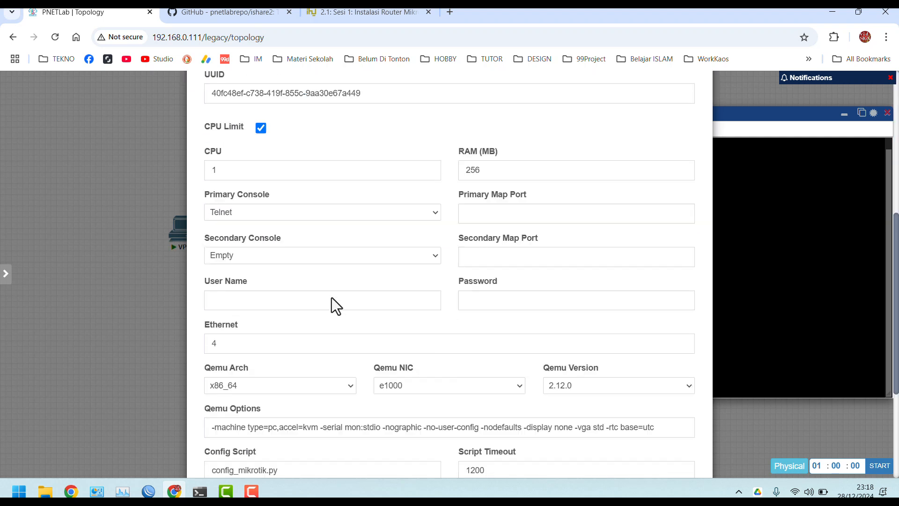
pyautogui.click(425, 440)
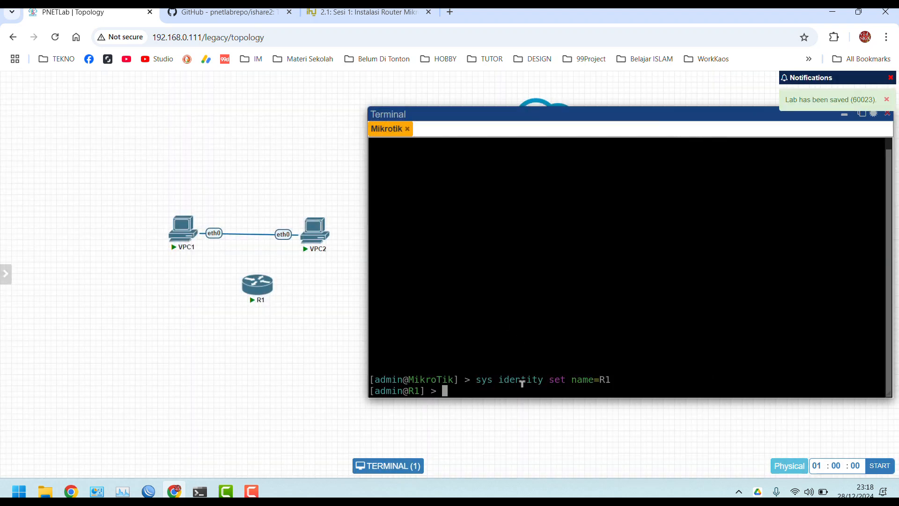
# Add 192.168.1.5/24 on ether2 of R1 and move the R1 node above VPC1 and VPC2
pyautogui.write('ip add add add')
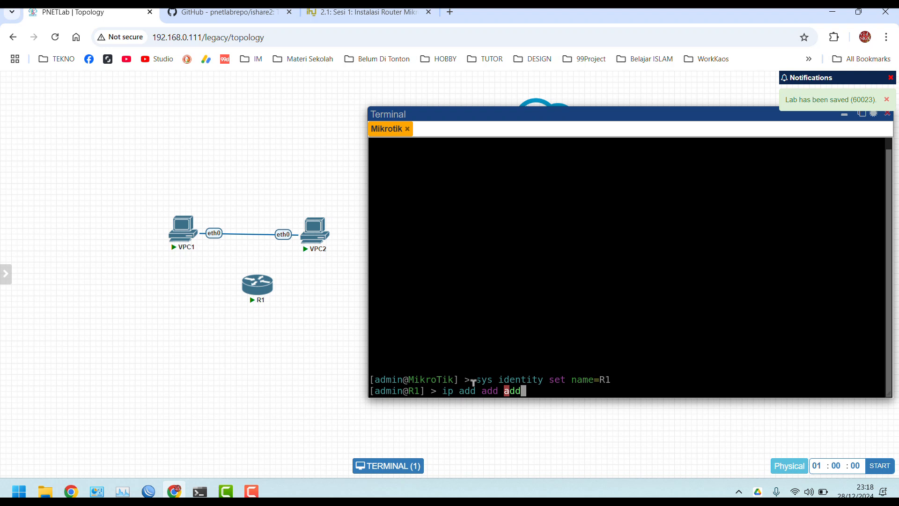
pyautogui.write('=192.168')
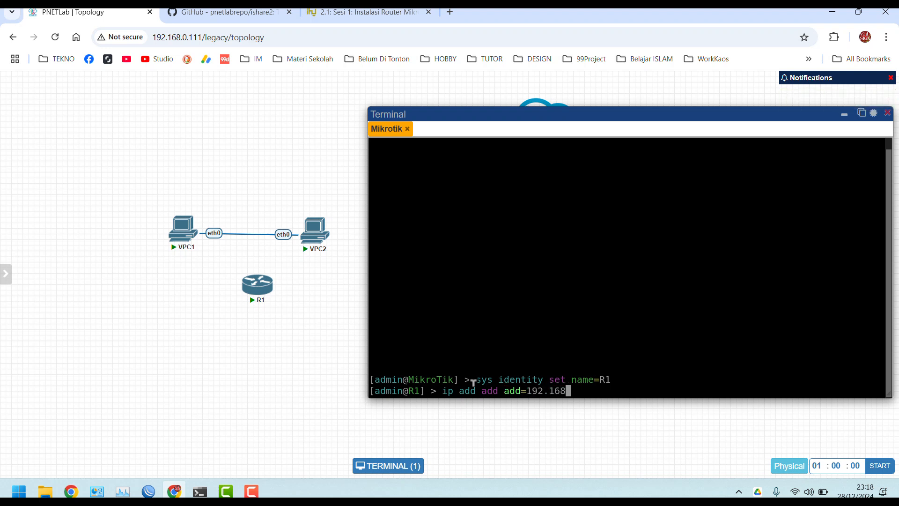
pyautogui.write('.1.5/24 int=ether2')
pyautogui.press('Return')
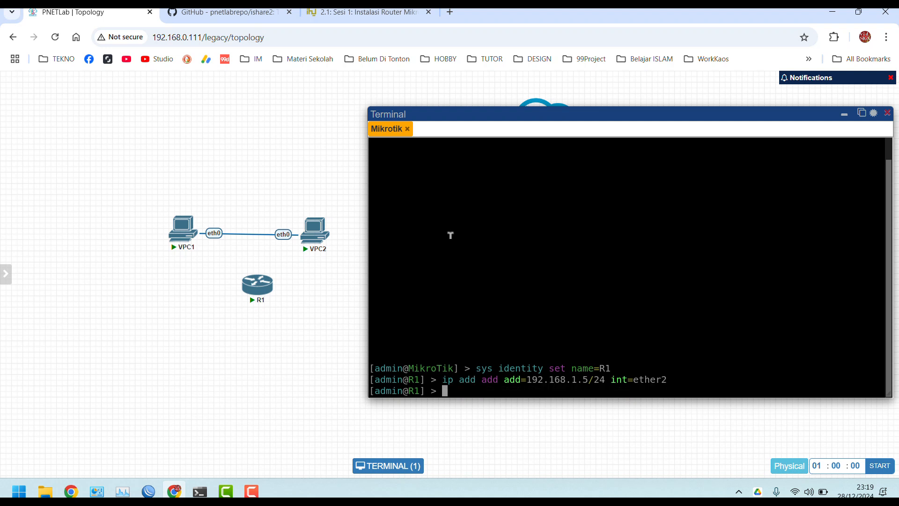
pyautogui.moveTo(255, 300)
pyautogui.moveTo(255, 299)
pyautogui.mouseDown()
pyautogui.moveTo(233, 290)
pyautogui.moveTo(251, 316)
pyautogui.mouseUp()
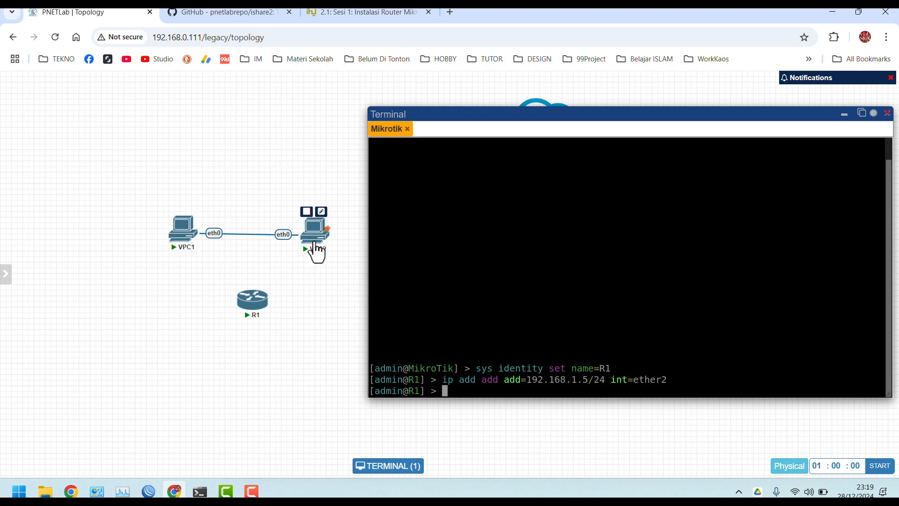
pyautogui.moveTo(252, 306)
pyautogui.moveTo(252, 309); pyautogui.dragTo(256, 161)
pyautogui.moveTo(239, 77)
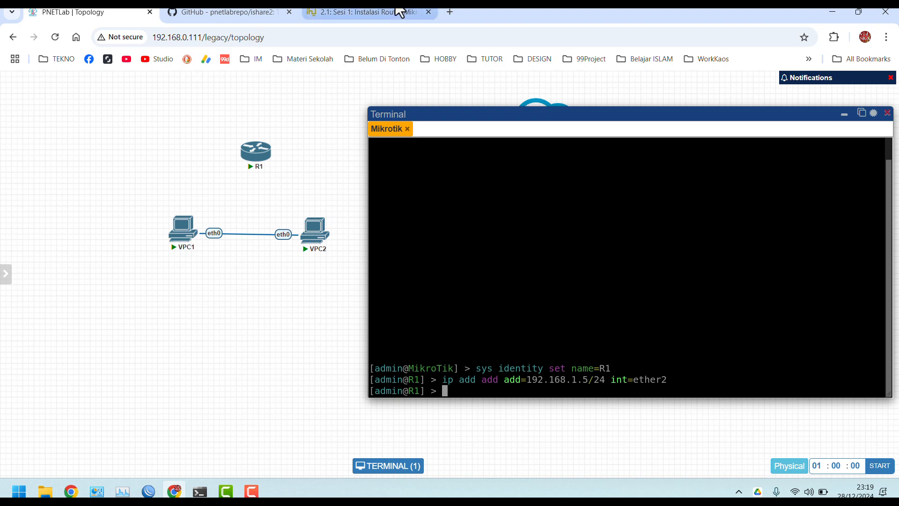
# Search the ishare2 image library for vios images
pyautogui.click(200, 492)
pyautogui.write('ishare2 search mikrotik')
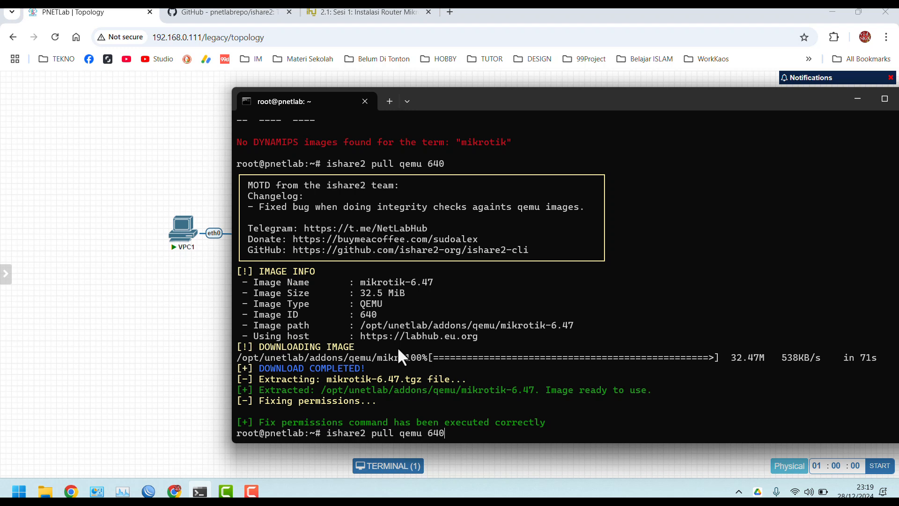
pyautogui.press('BackSpace')
pyautogui.press('BackSpace')
pyautogui.press('BackSpace')
pyautogui.press('BackSpace')
pyautogui.press('BackSpace')
pyautogui.press('BackSpace')
pyautogui.press('BackSpace')
pyautogui.press('BackSpace')
pyautogui.write('vios')
pyautogui.press('Return')
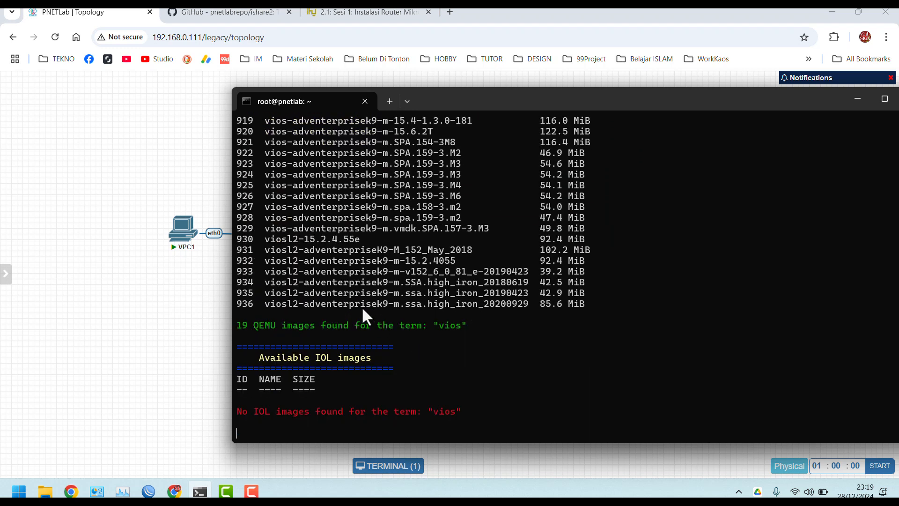
# Start pulling QEMU image 930 (viosl2-15.2.4.55e) with ishare2, then return to PNETLab
pyautogui.scroll(5, 351, 262)
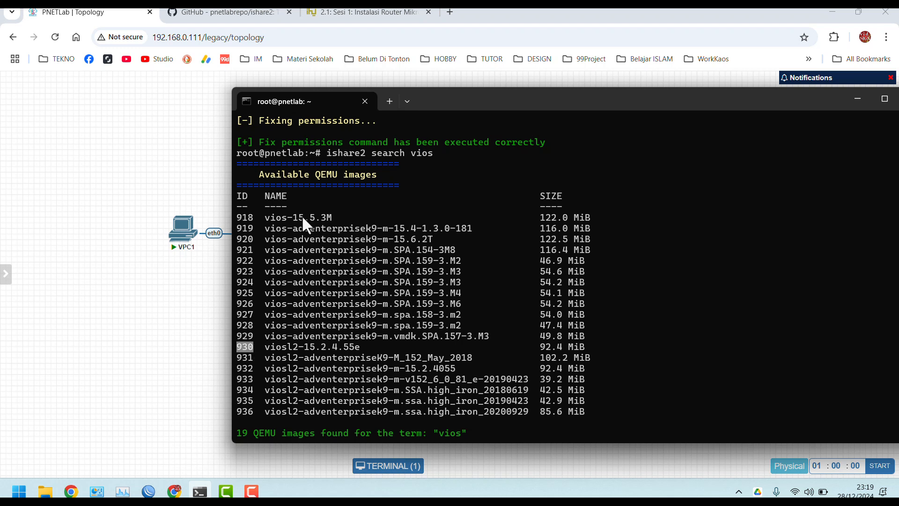
pyautogui.press('Up')
pyautogui.press('Up')
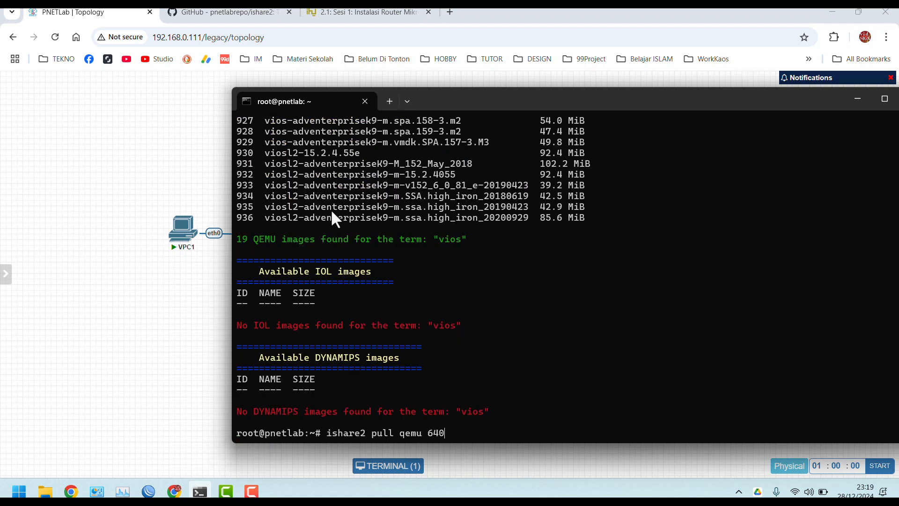
pyautogui.press('BackSpace')
pyautogui.press('BackSpace')
pyautogui.press('BackSpace')
pyautogui.write('930')
pyautogui.scroll(6, 398, 305)
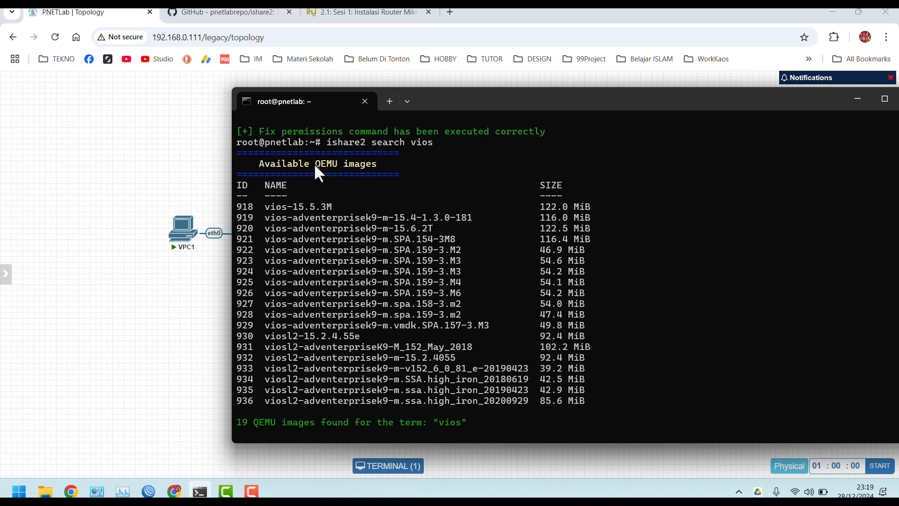
pyautogui.scroll(-4, 389, 234)
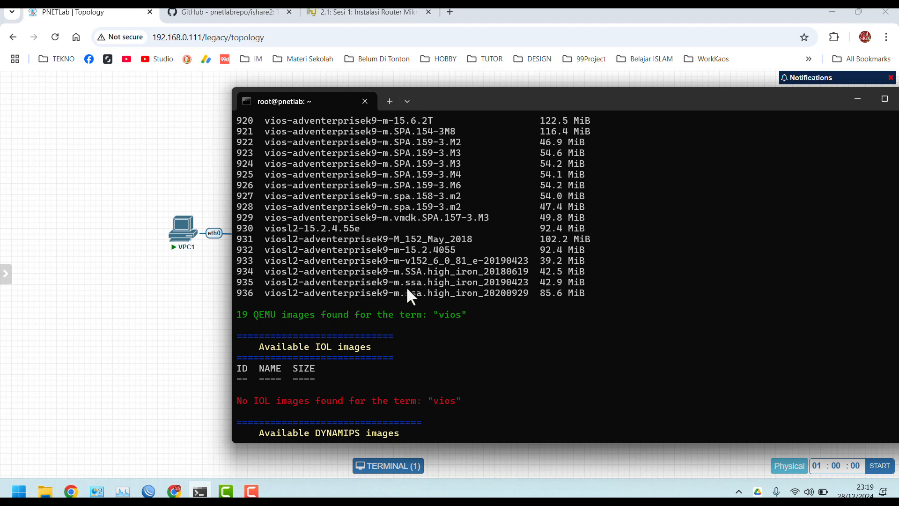
pyautogui.scroll(-3, 406, 285)
pyautogui.press('Return')
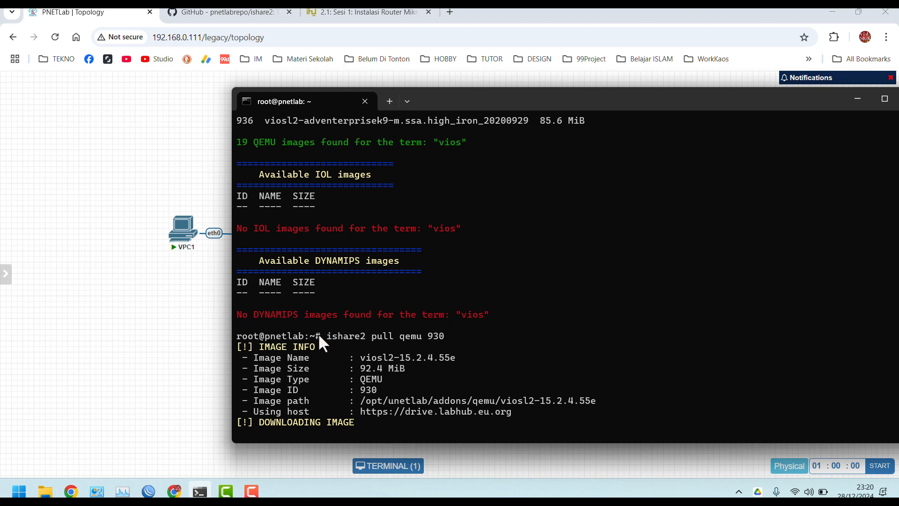
pyautogui.click(148, 303)
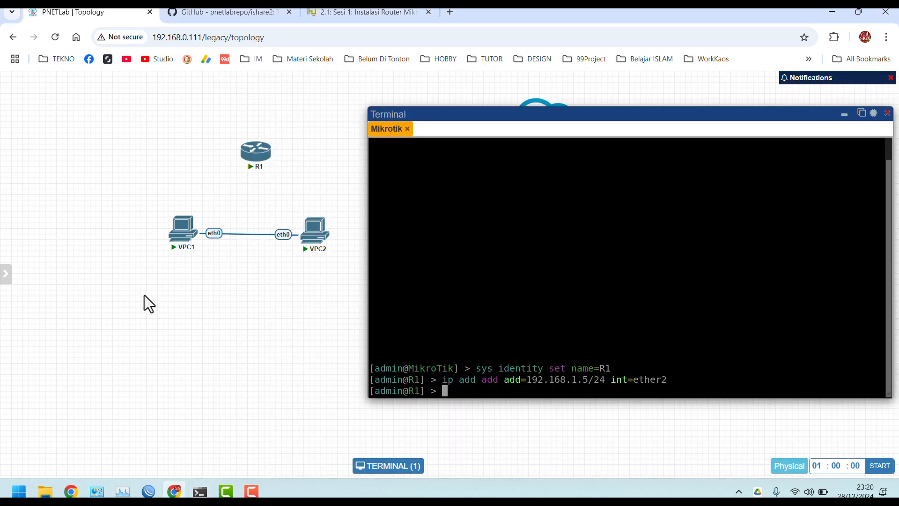
# Delete the VPC1–VPC2 link and reposition VPC2 below R1
pyautogui.rightClick(236, 235)
pyautogui.click(274, 299)
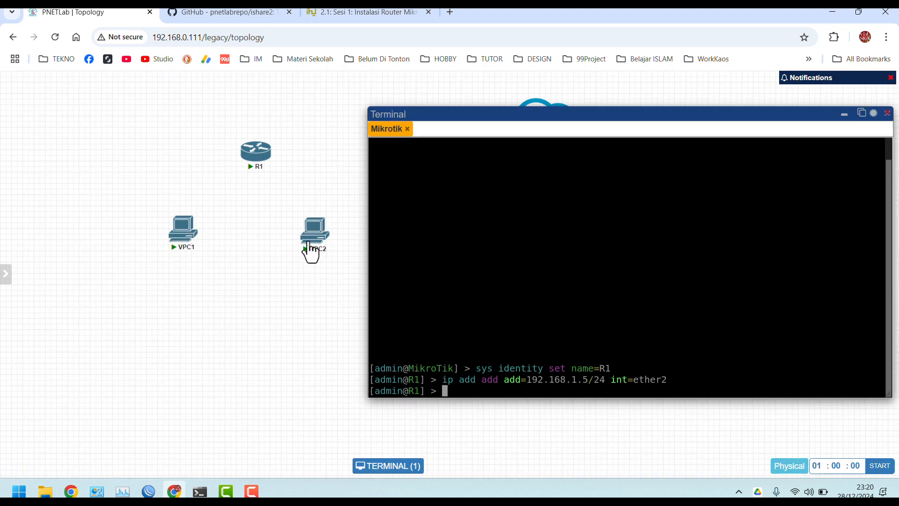
pyautogui.moveTo(311, 241)
pyautogui.moveTo(321, 220)
pyautogui.mouseDown()
pyautogui.moveTo(254, 162)
pyautogui.moveTo(307, 224)
pyautogui.mouseUp()
pyautogui.click(307, 222)
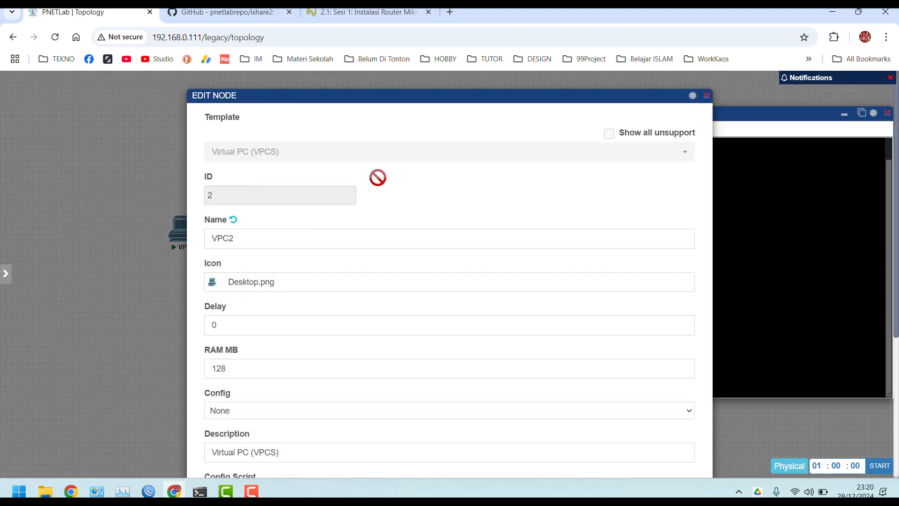
pyautogui.click(707, 95)
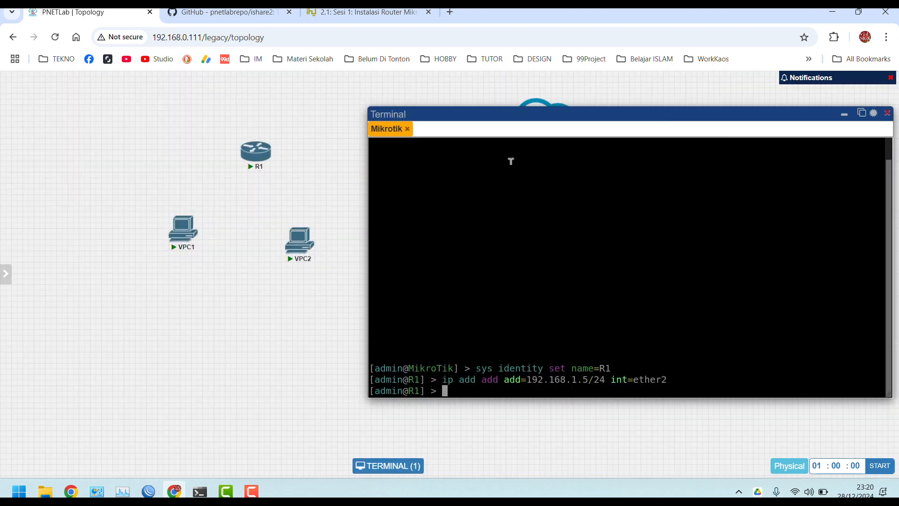
# Link VPC2's eth0 to R1's eth2
pyautogui.moveTo(307, 232)
pyautogui.moveTo(307, 222); pyautogui.dragTo(265, 156)
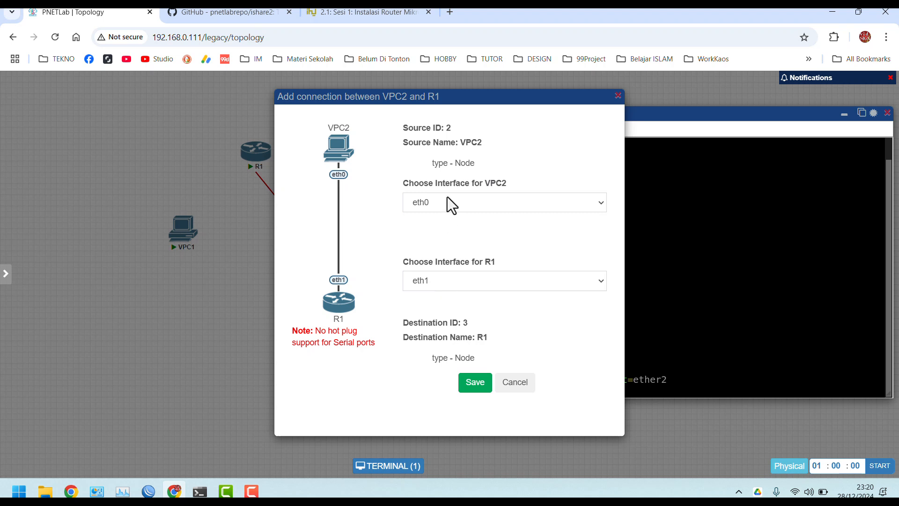
pyautogui.click(436, 280)
pyautogui.click(433, 313)
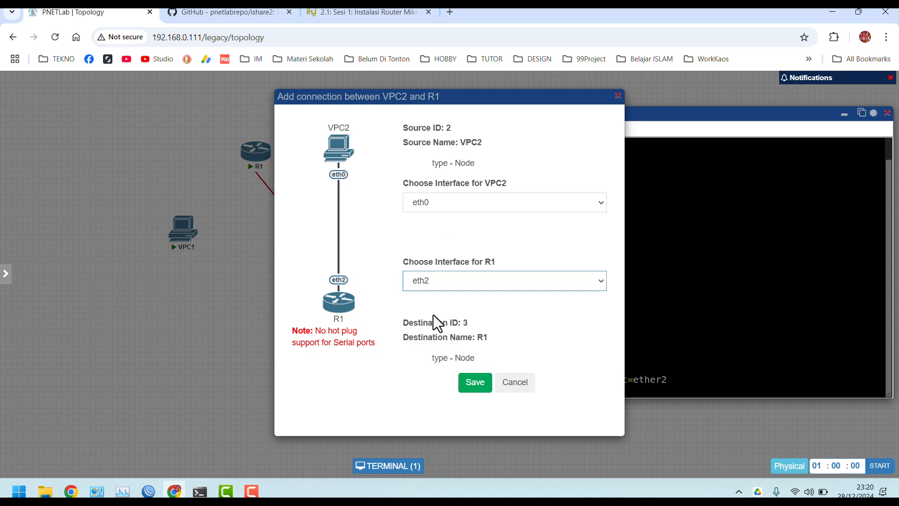
pyautogui.click(474, 383)
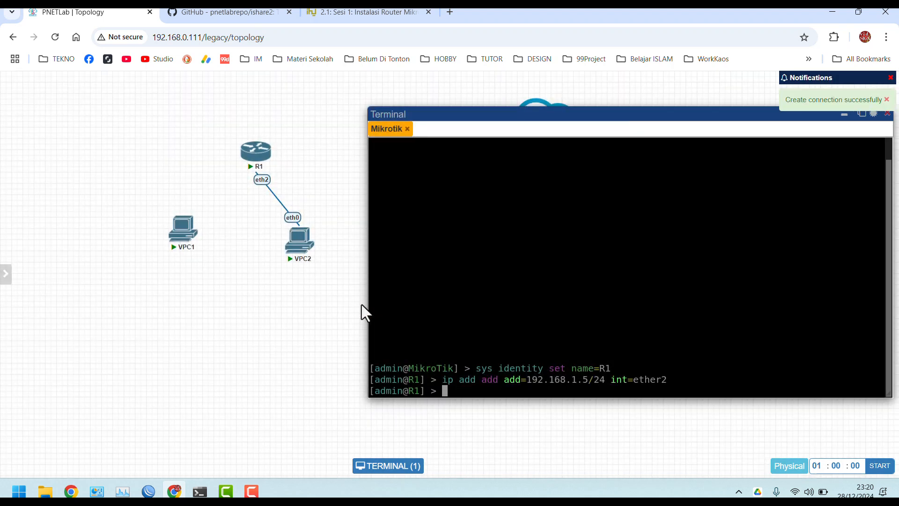
# Try pinging 192.168.1. from R1's console and recall the command to correct it
pyautogui.write('ping 192.168.1.')
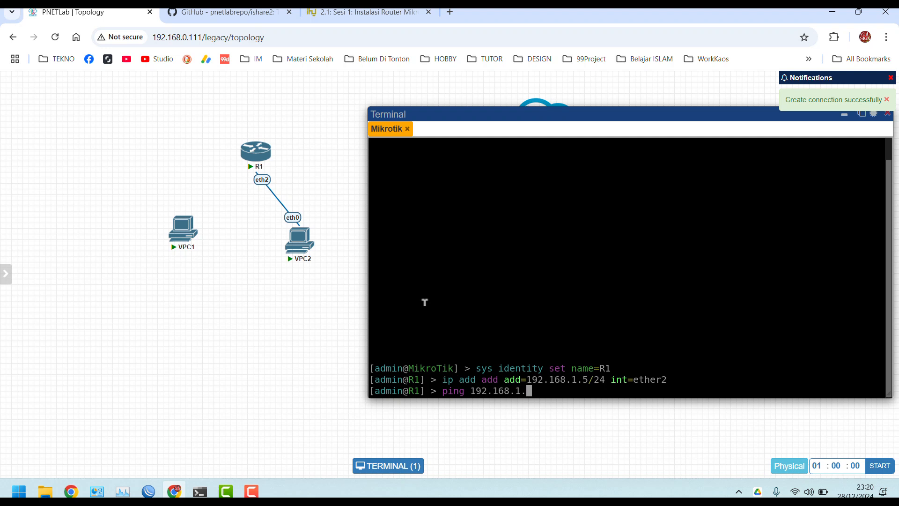
pyautogui.press('Return')
pyautogui.press('Up')
# Ping VPC2 at 192.168.1.2 from R1 (9/9 received, 0% loss) and nudge R1 left
pyautogui.write('1')
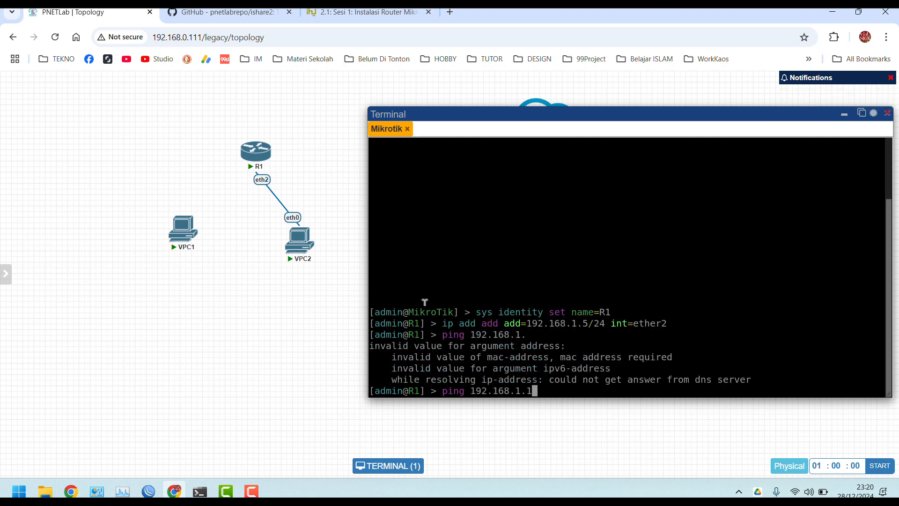
pyautogui.press('Return')
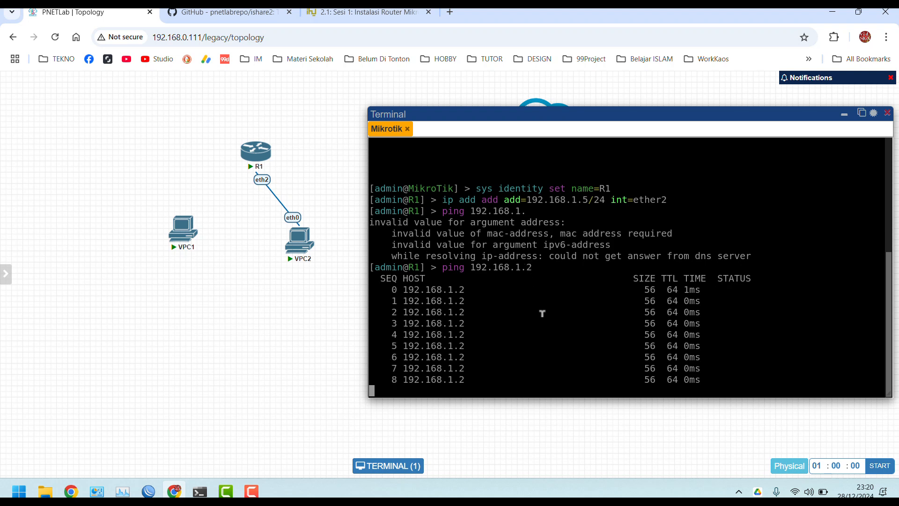
pyautogui.hotkey('ctrl', 'c')
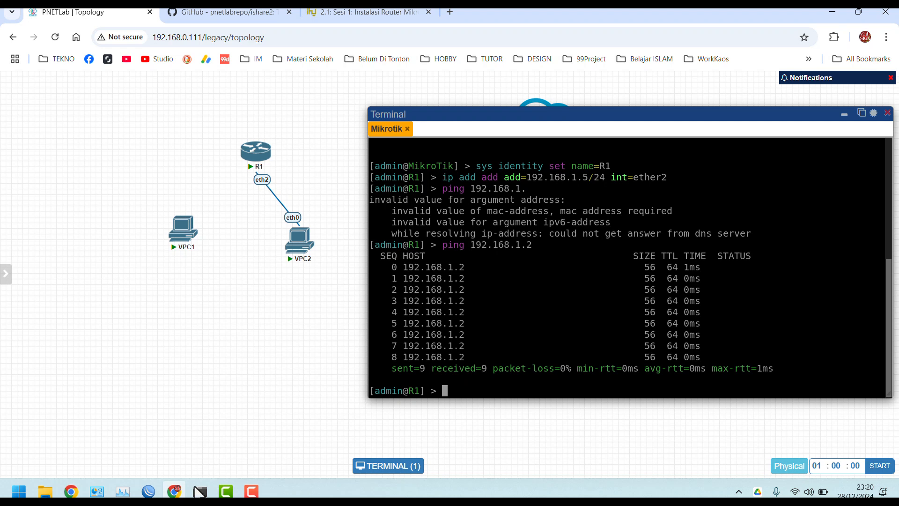
pyautogui.click(200, 491)
pyautogui.moveTo(250, 155)
pyautogui.mouseDown()
pyautogui.moveTo(225, 149)
pyautogui.moveTo(244, 158)
pyautogui.mouseUp()
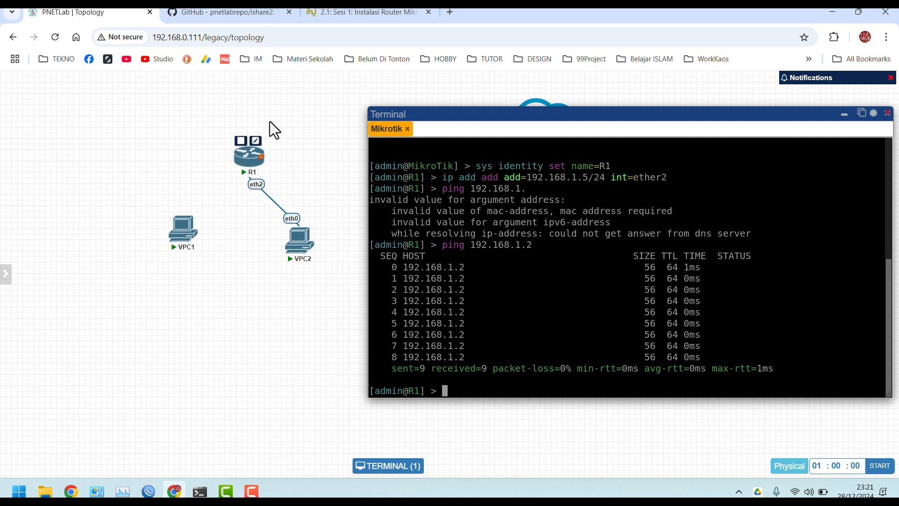
# Scroll through the Moodle router installation lesson
pyautogui.click(391, 12)
pyautogui.scroll(-5, 259, 267)
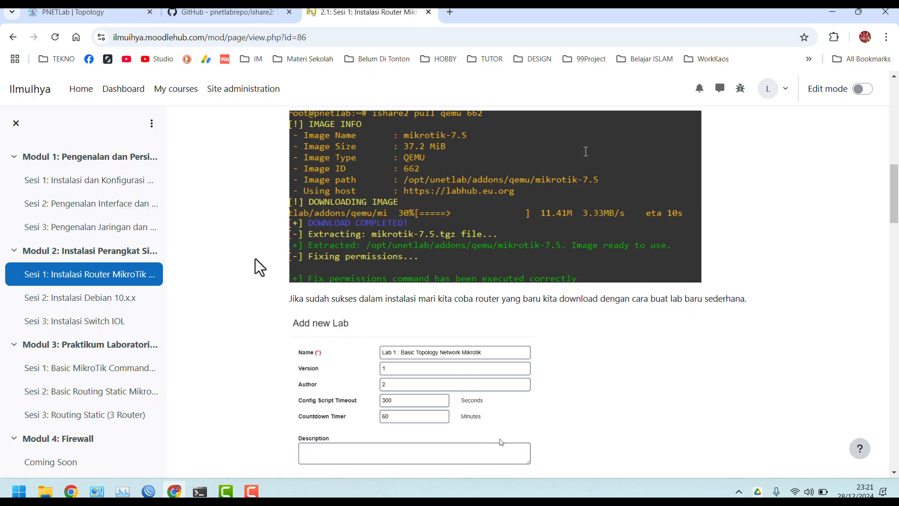
pyautogui.scroll(-4, 259, 267)
pyautogui.scroll(4, 259, 267)
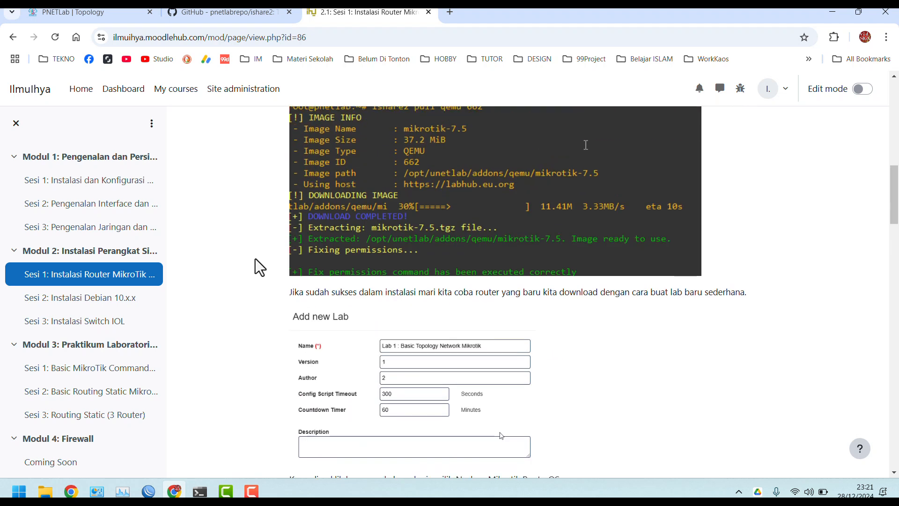
pyautogui.scroll(-1, 108, 311)
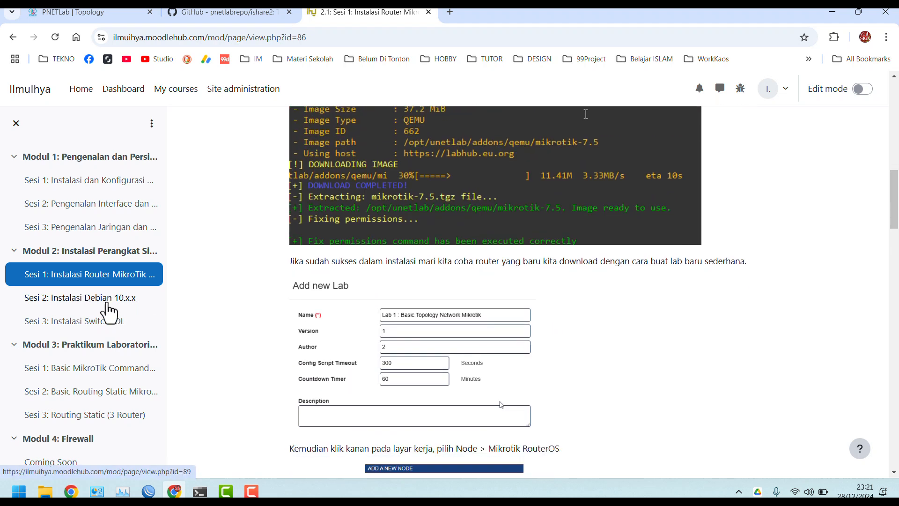
pyautogui.scroll(-2, 107, 311)
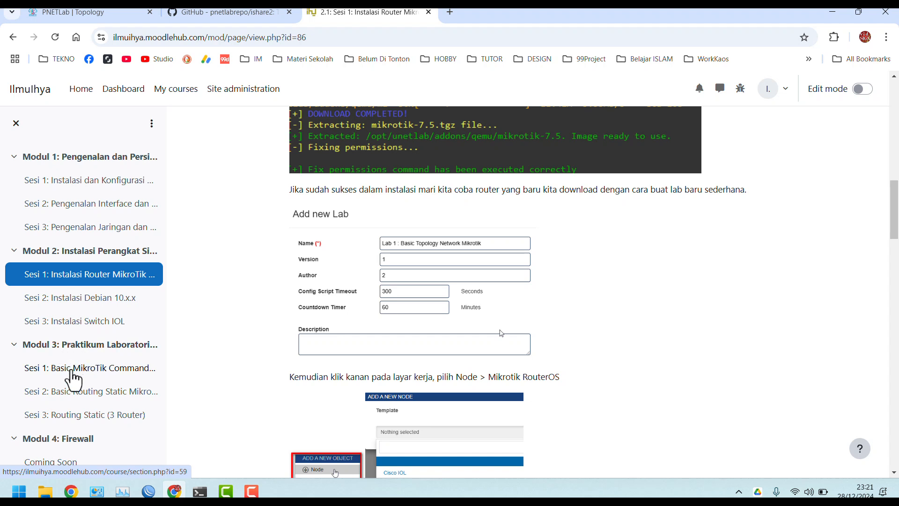
# Review the 'Sesi 1: Basic MikroTik Command' lesson on renaming interfaces, then return to PNETLab
pyautogui.click(87, 371)
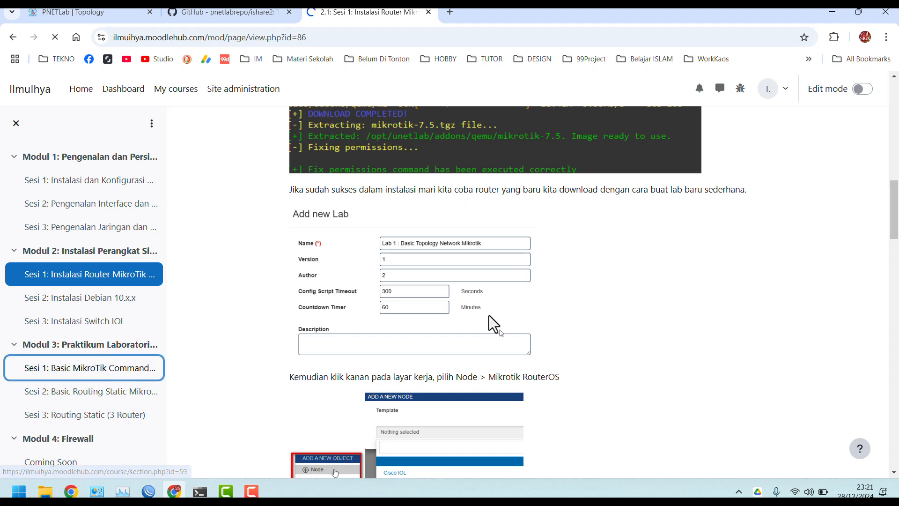
pyautogui.scroll(-10, 291, 309)
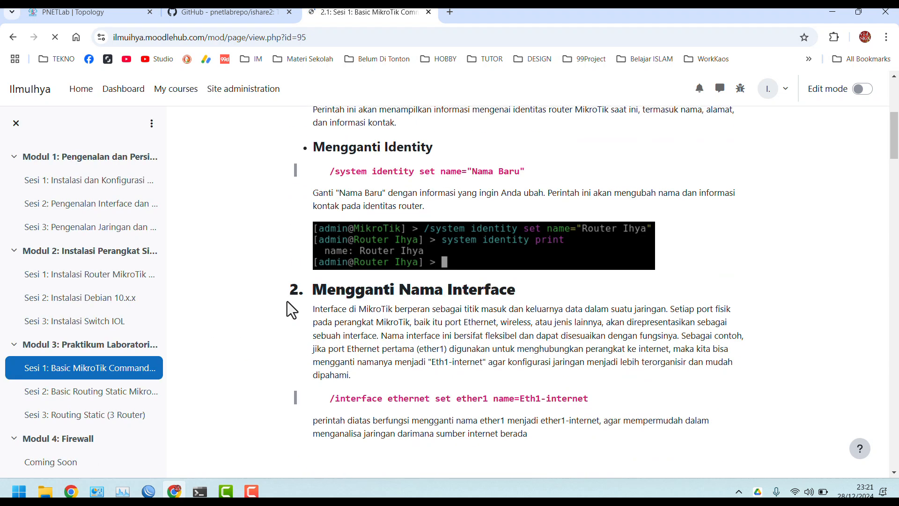
pyautogui.scroll(3, 290, 309)
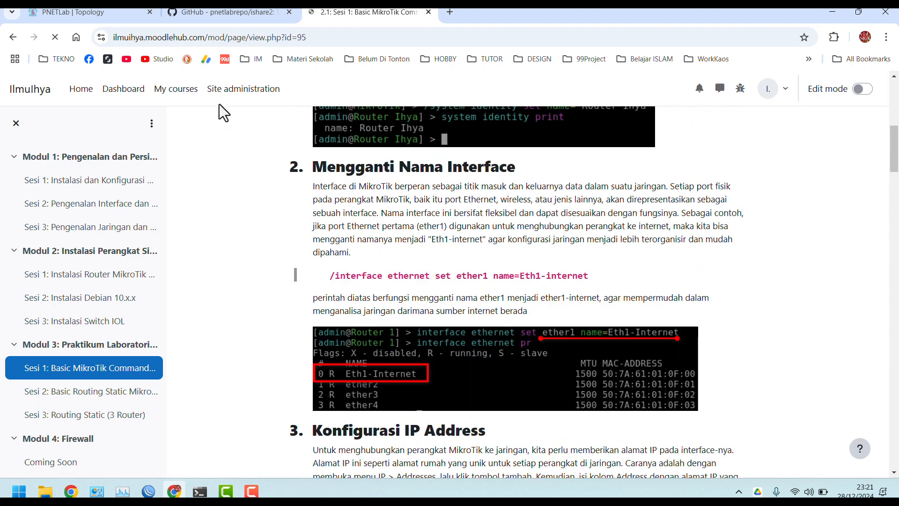
pyautogui.click(91, 12)
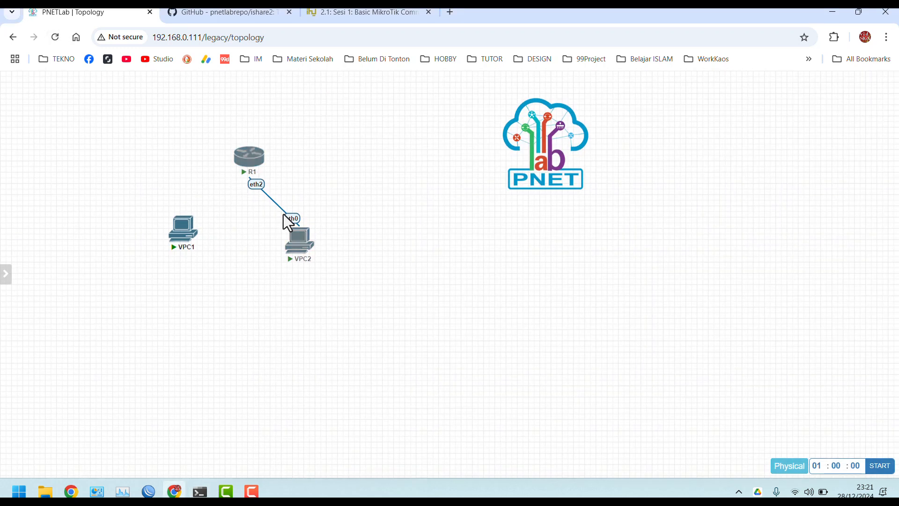
# Start a new Cisco vIOS Switch node using the viosl2-15.2.4.55e image
pyautogui.click(284, 215)
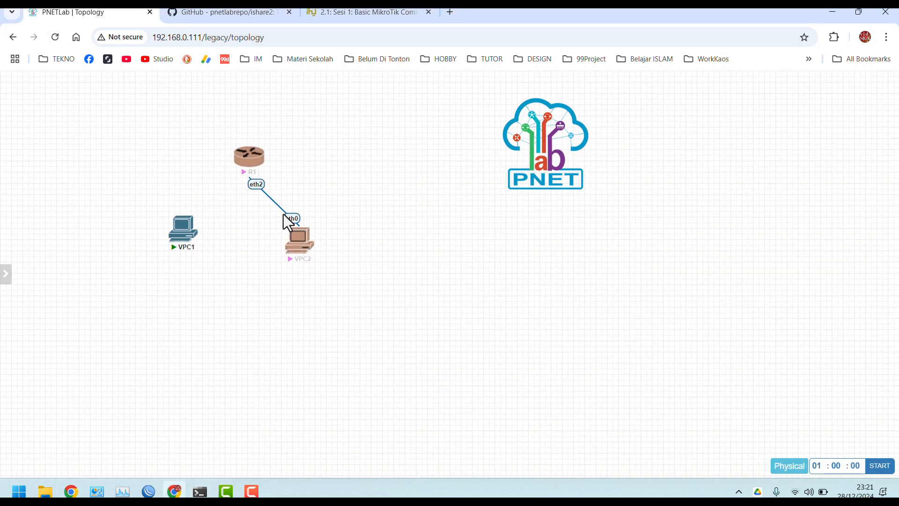
pyautogui.rightClick(188, 145)
pyautogui.click(220, 171)
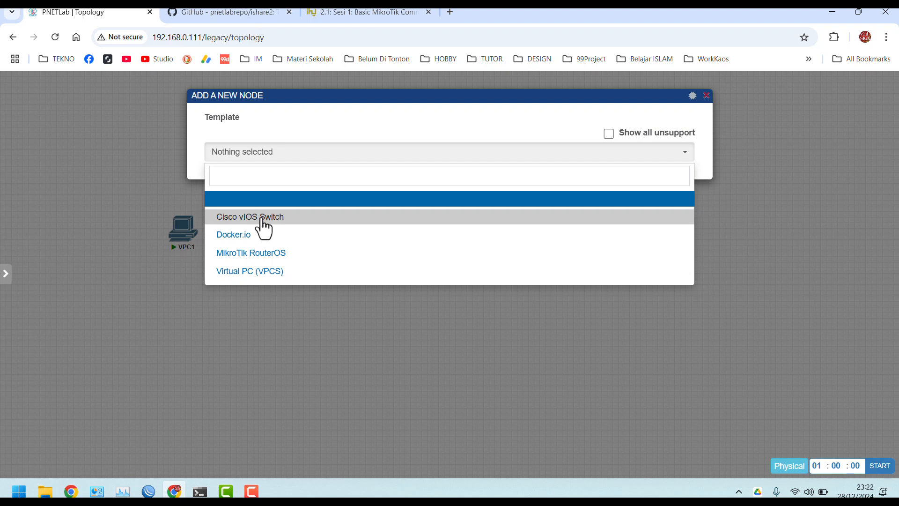
pyautogui.click(246, 219)
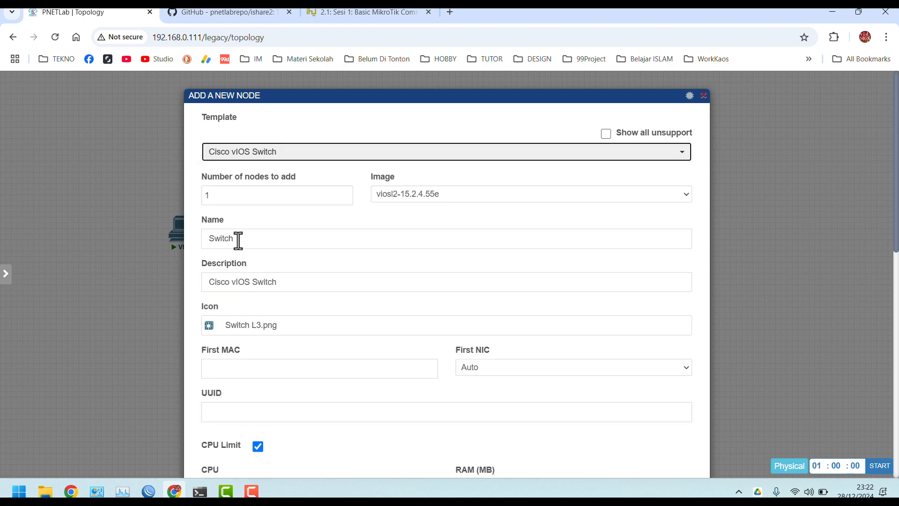
pyautogui.click(262, 241)
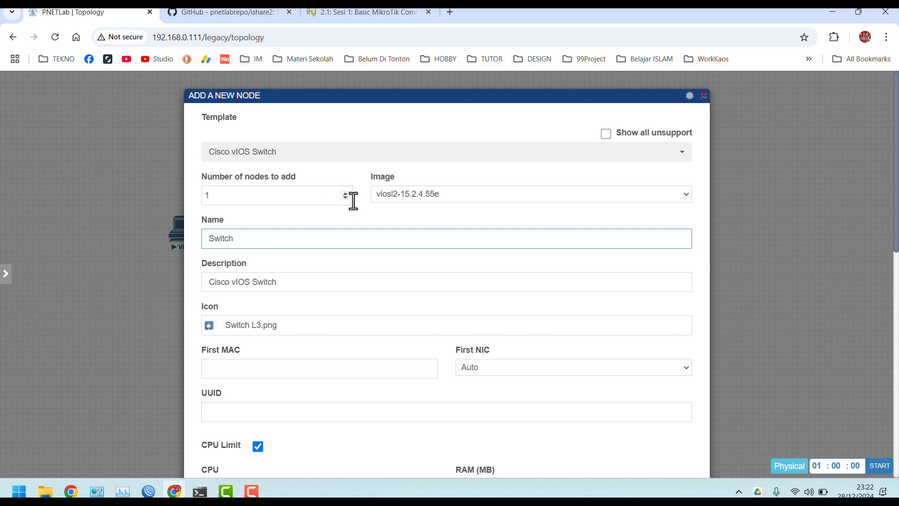
pyautogui.click(420, 195)
pyautogui.click(420, 195)
# Name the node Switch, give it the Switch.png icon, and save it to the lab
pyautogui.click(243, 239)
pyautogui.click(248, 325)
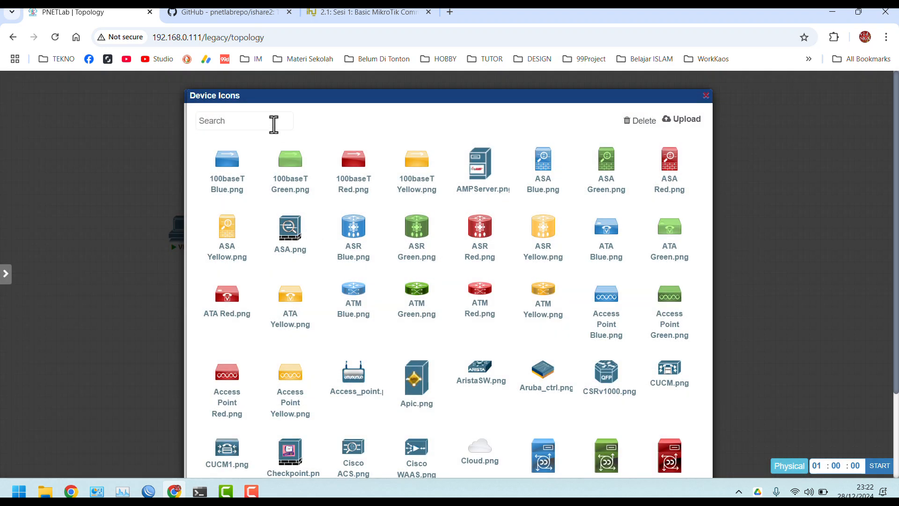
pyautogui.click(273, 125)
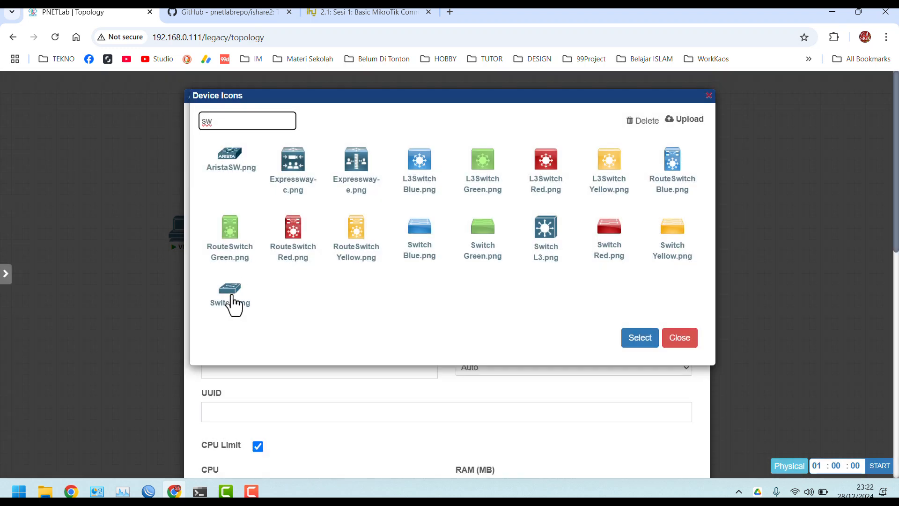
pyautogui.click(230, 298)
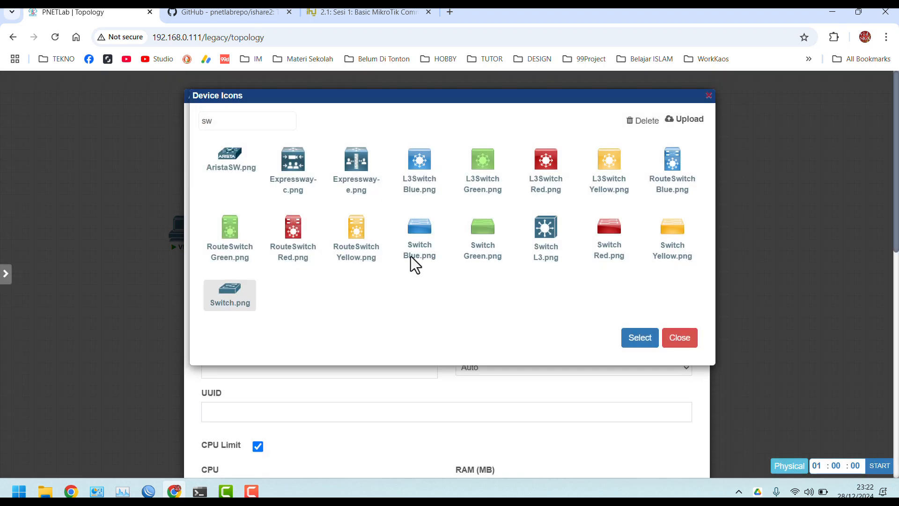
pyautogui.click(640, 342)
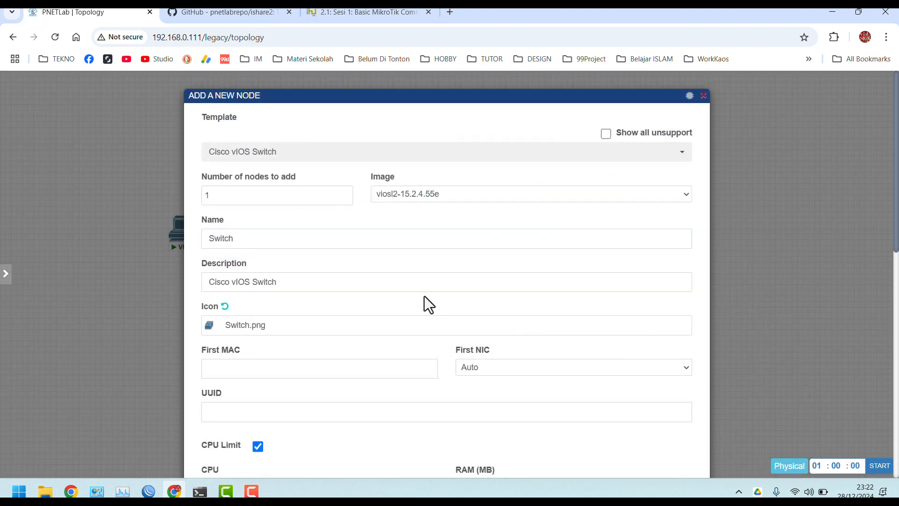
pyautogui.click(346, 283)
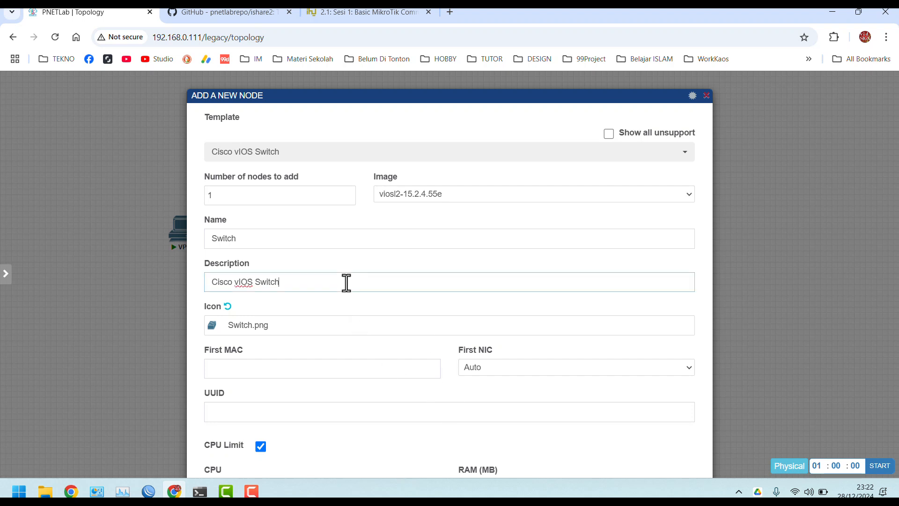
pyautogui.scroll(-10, 346, 283)
pyautogui.click(420, 443)
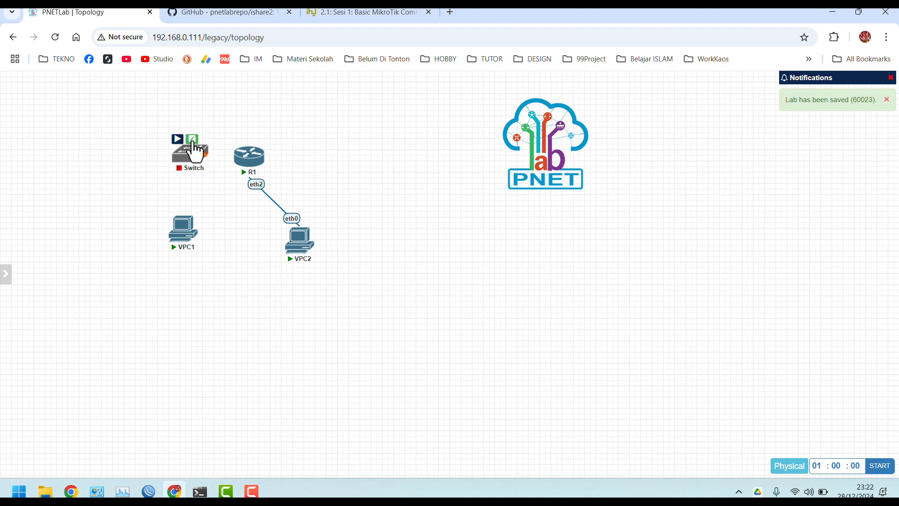
# Set the Switch node's Ethernet interface count to 8 and save
pyautogui.click(192, 139)
pyautogui.scroll(-10, 319, 369)
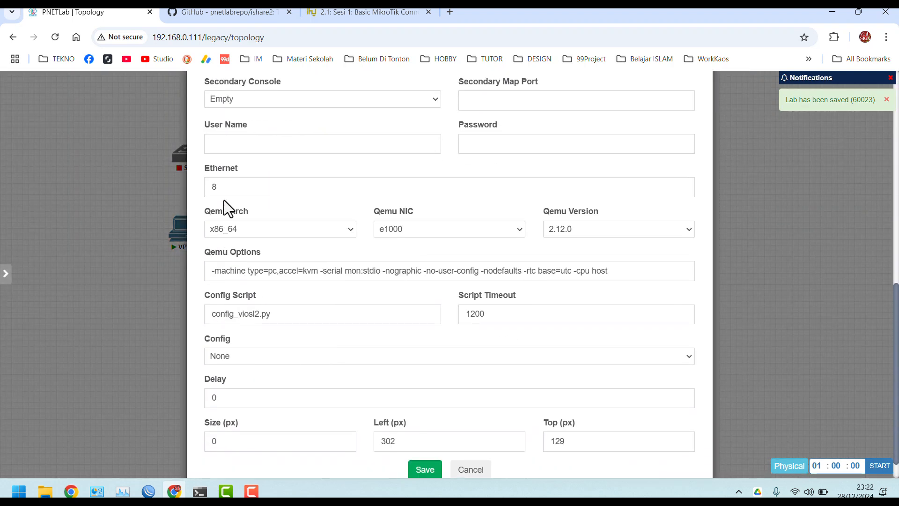
pyautogui.click(225, 186)
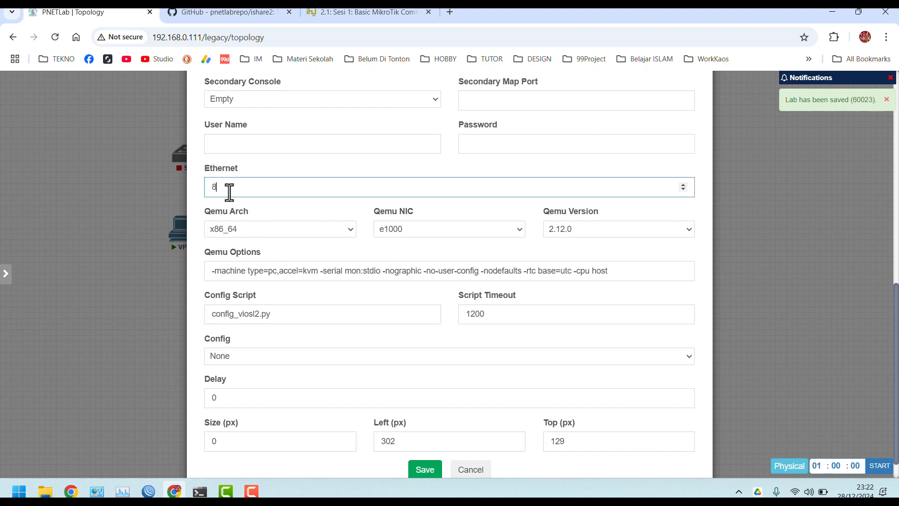
pyautogui.scroll(1, 229, 192)
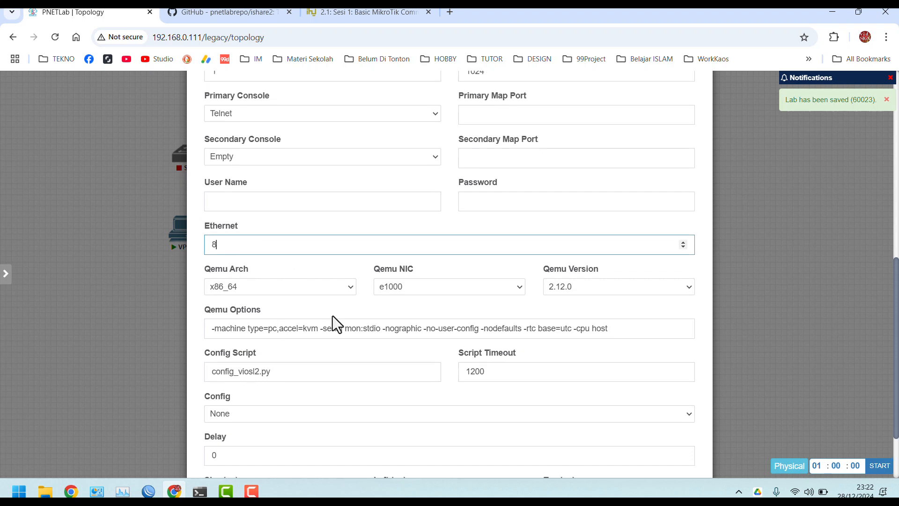
pyautogui.scroll(-2, 332, 318)
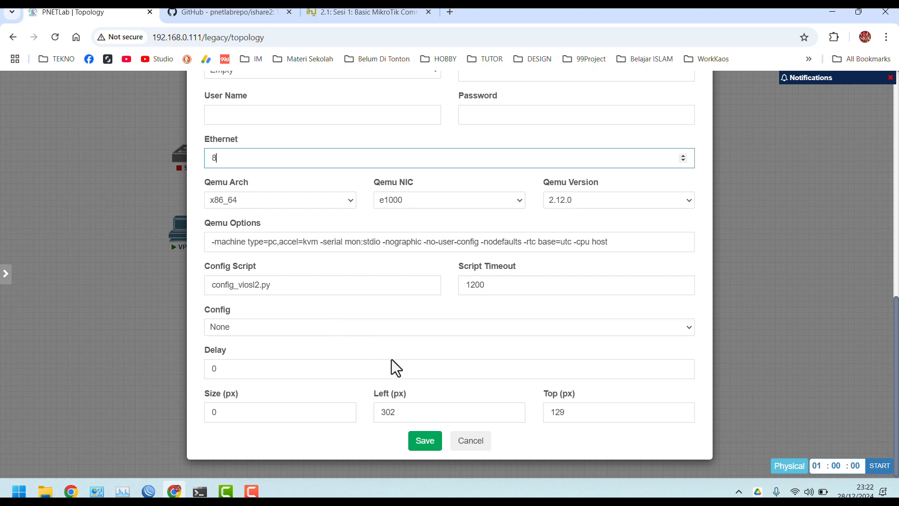
pyautogui.click(424, 445)
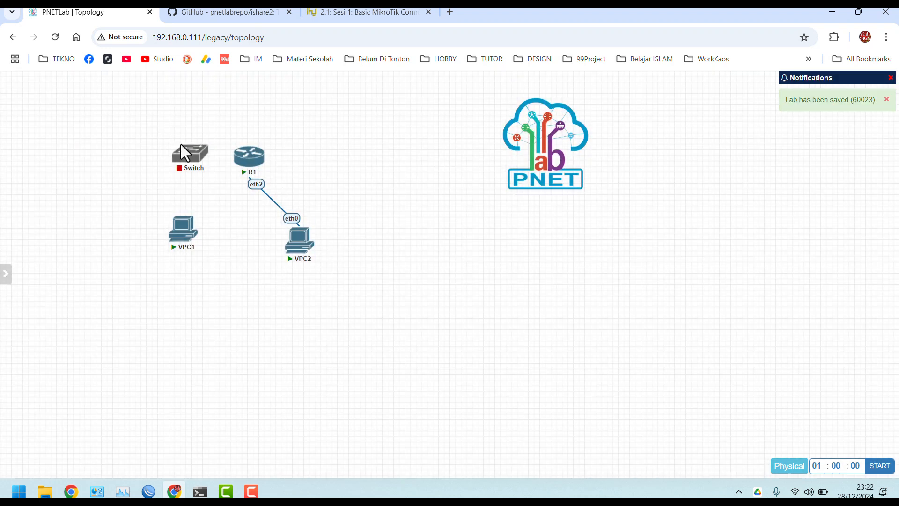
# Move the Switch below R1 and start it
pyautogui.moveTo(179, 143)
pyautogui.moveTo(197, 164); pyautogui.dragTo(236, 257)
pyautogui.click(225, 284)
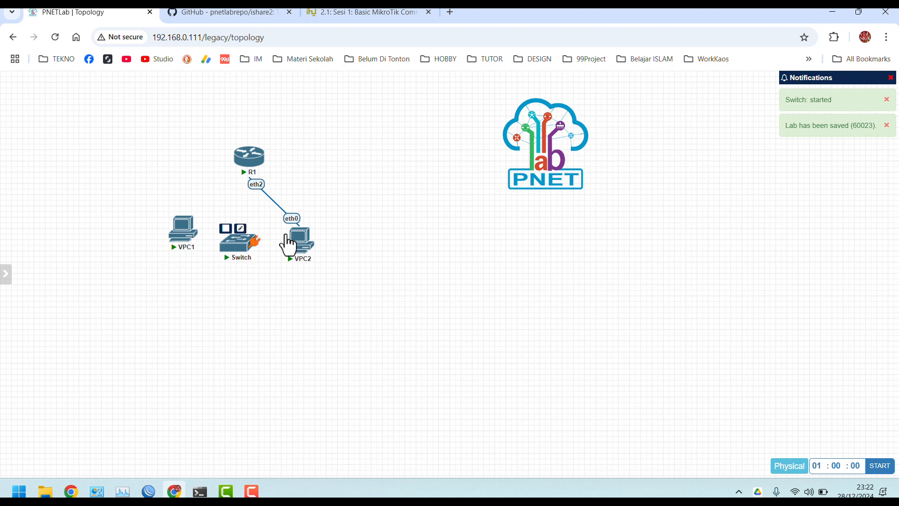
# Delete the R1–VPC2 link and rearrange the Switch, VPC1 and VPC2 on the canvas
pyautogui.moveTo(297, 246); pyautogui.dragTo(300, 277)
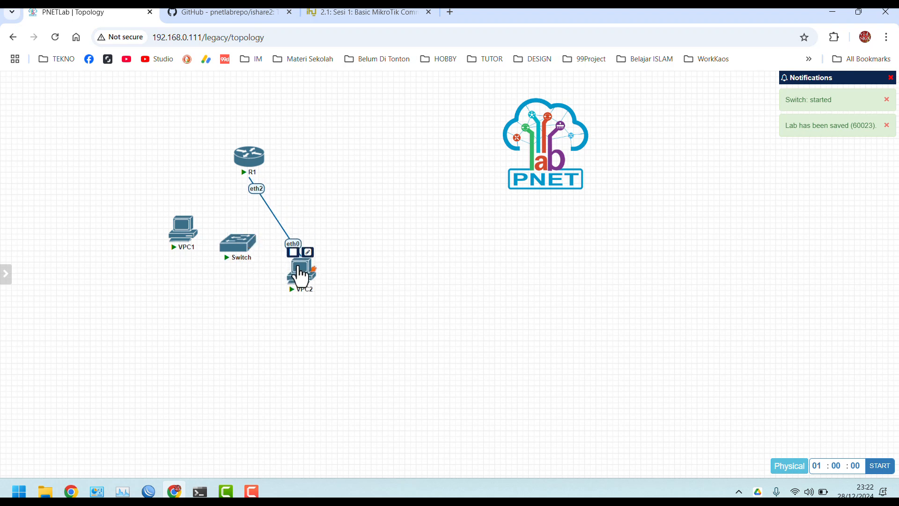
pyautogui.rightClick(280, 224)
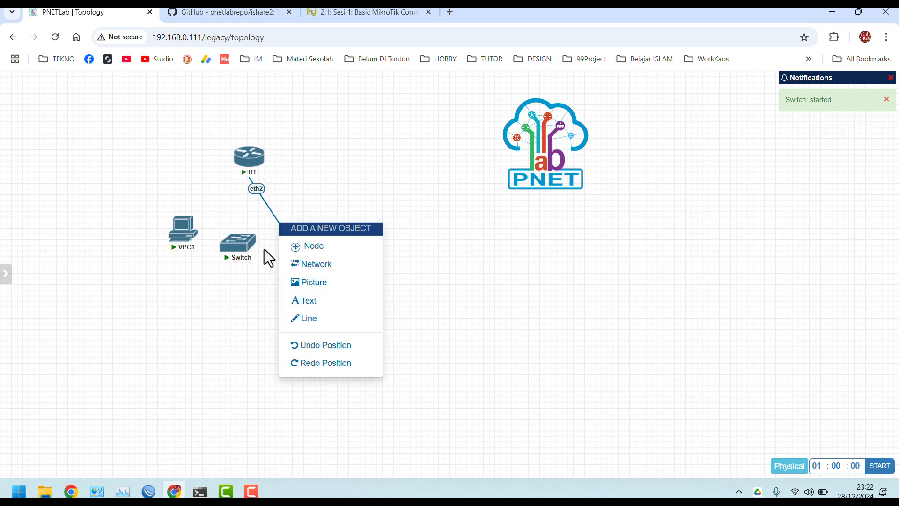
pyautogui.click(290, 137)
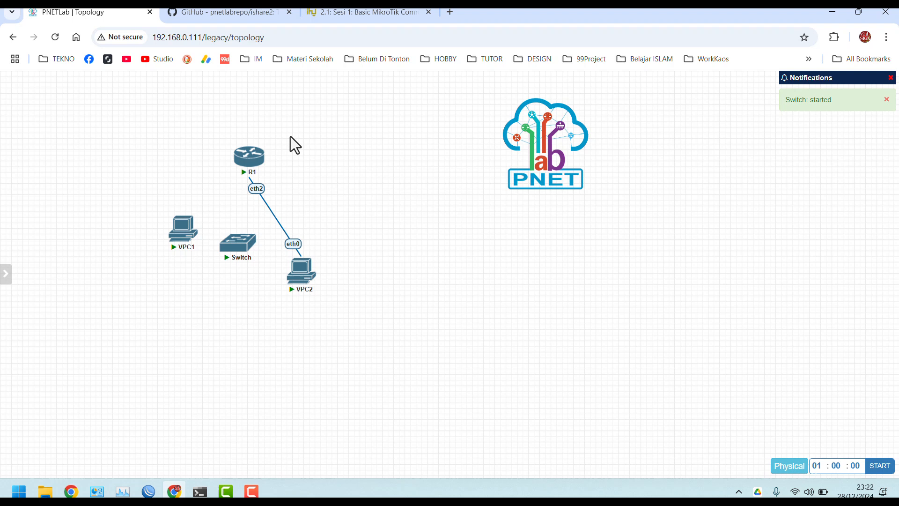
pyautogui.rightClick(271, 223)
pyautogui.click(317, 274)
pyautogui.moveTo(185, 241); pyautogui.dragTo(201, 328)
pyautogui.moveTo(313, 287); pyautogui.dragTo(281, 342)
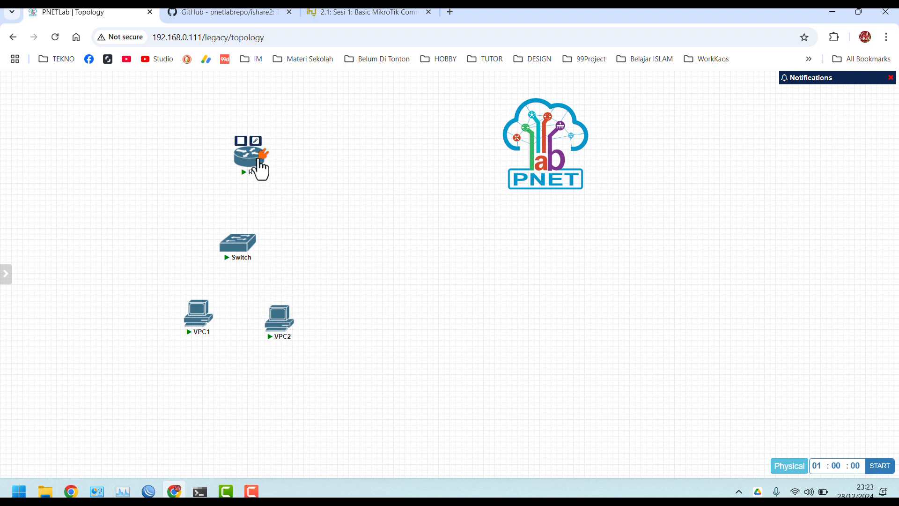
# Connect R1 eth2 to Switch Gi0/0
pyautogui.moveTo(262, 161); pyautogui.dragTo(252, 257)
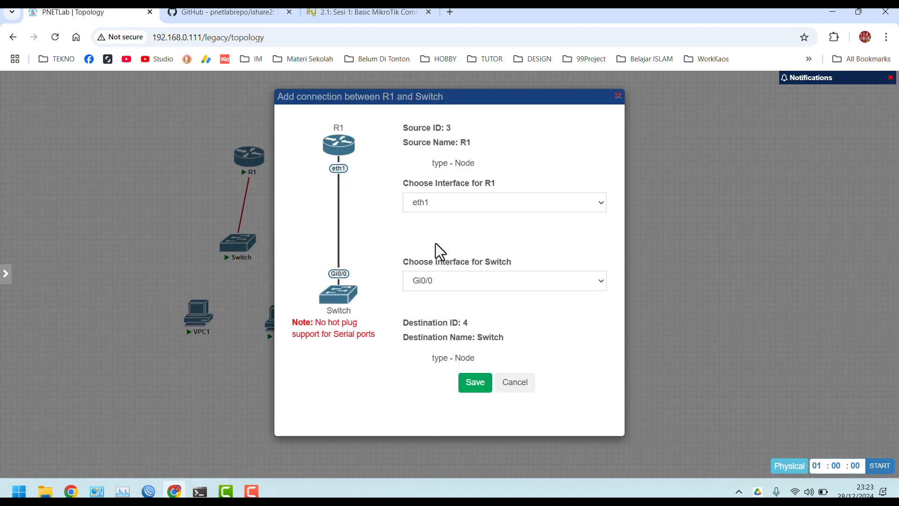
pyautogui.click(462, 208)
pyautogui.click(451, 234)
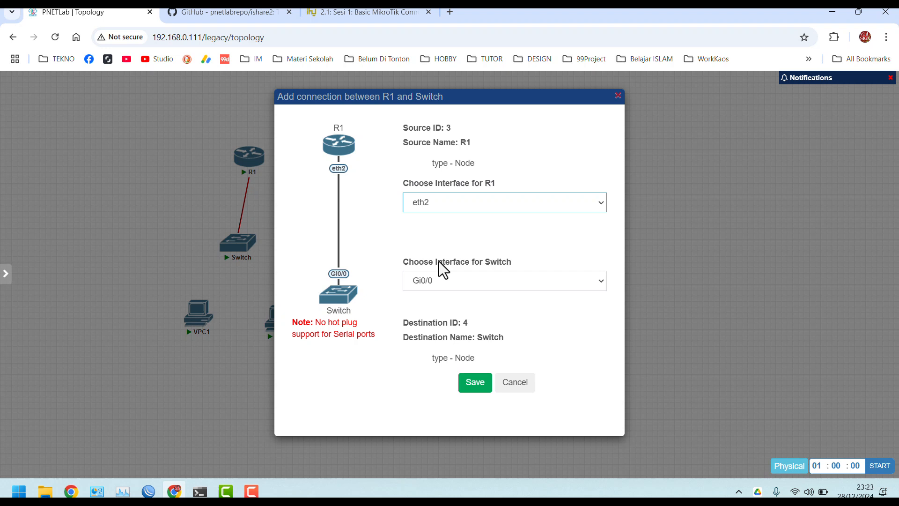
pyautogui.click(474, 385)
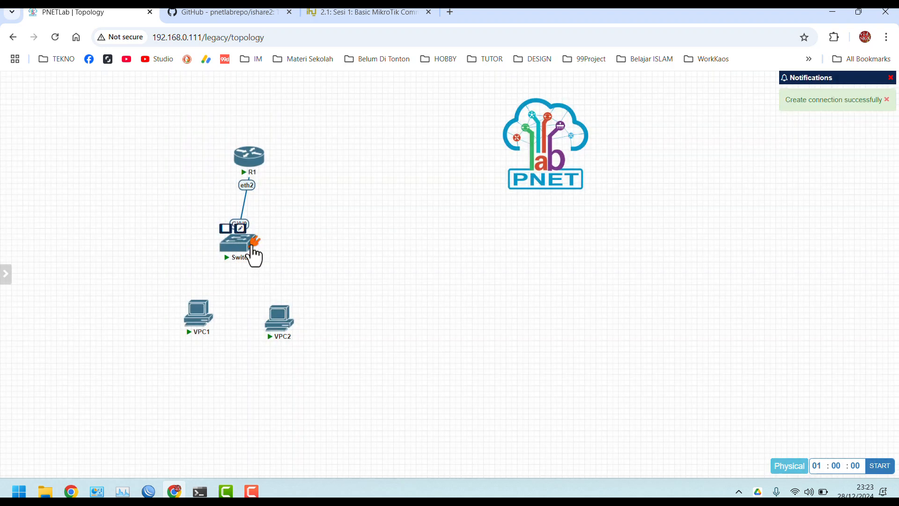
# Link Switch Gi0/1 to VPC1 eth0 and Gi0/2 to VPC2 eth0, then adjust VPC positions
pyautogui.moveTo(252, 247); pyautogui.dragTo(206, 330)
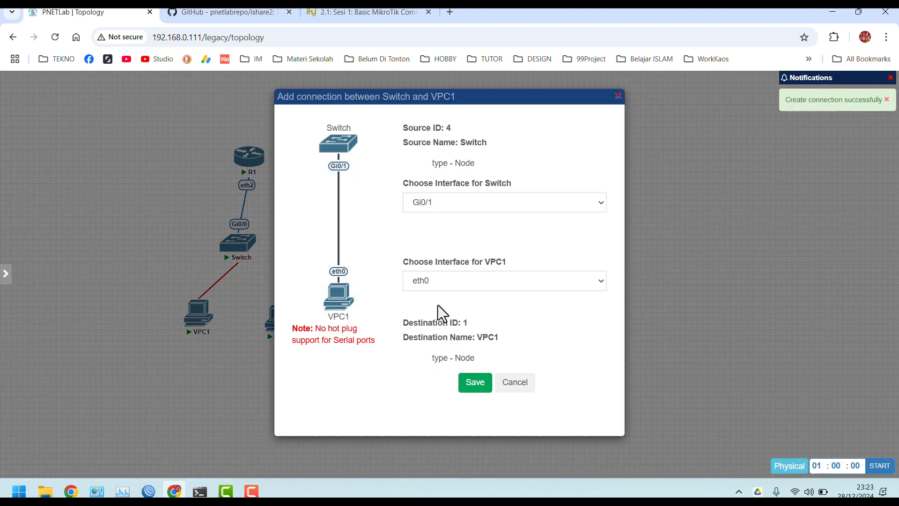
pyautogui.click(446, 284)
pyautogui.click(446, 284)
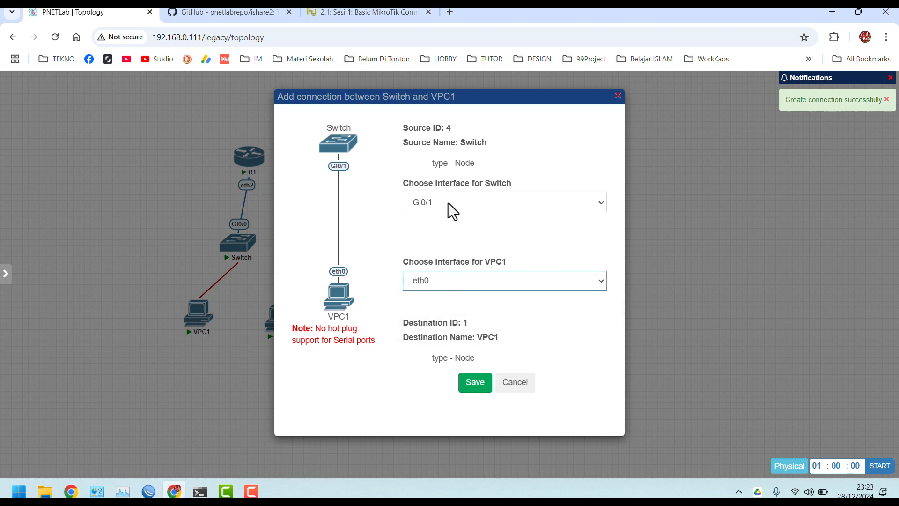
pyautogui.click(475, 385)
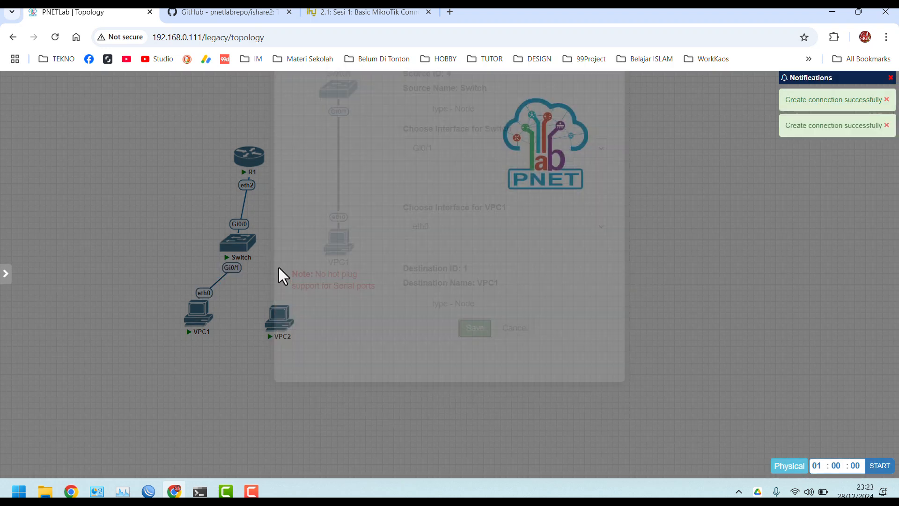
pyautogui.moveTo(252, 251); pyautogui.dragTo(281, 326)
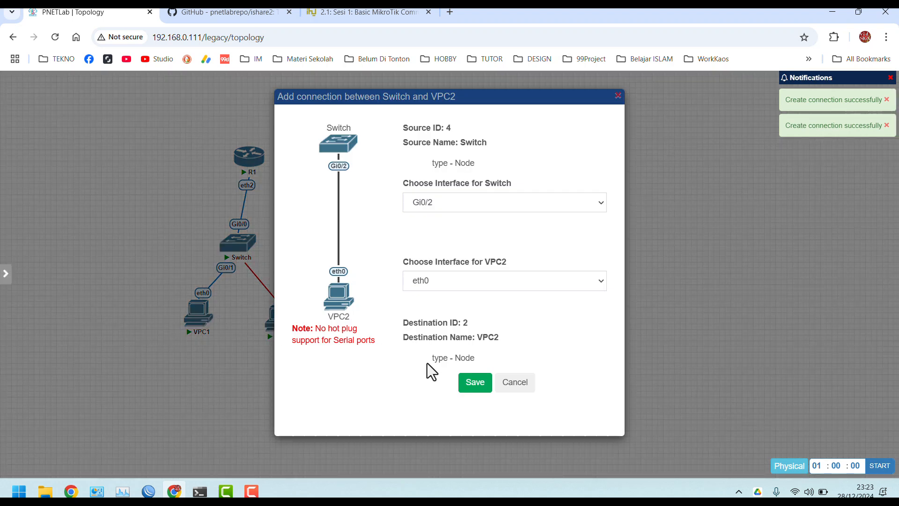
pyautogui.click(474, 382)
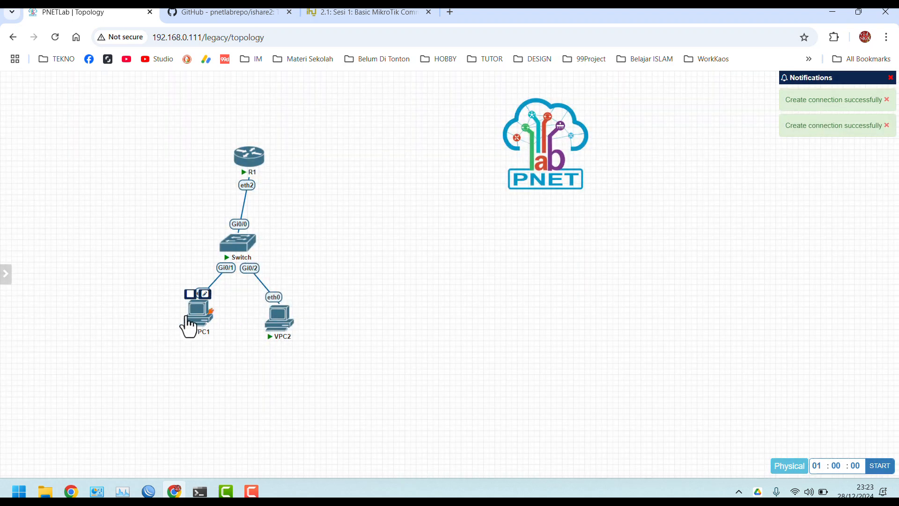
pyautogui.moveTo(188, 318); pyautogui.dragTo(202, 348)
pyautogui.moveTo(283, 335); pyautogui.dragTo(287, 370)
# From VPC1's console, ping R1 at 192.168.1.5
pyautogui.click(192, 363)
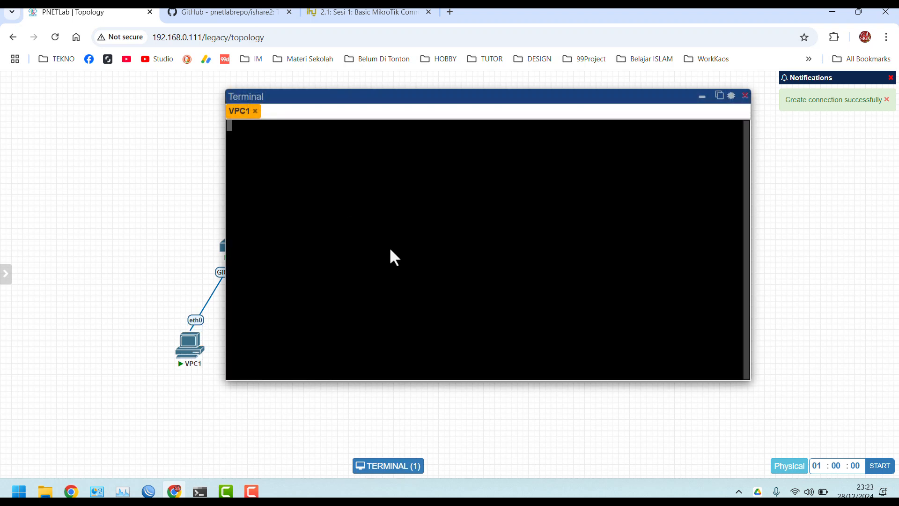
pyautogui.write('g')
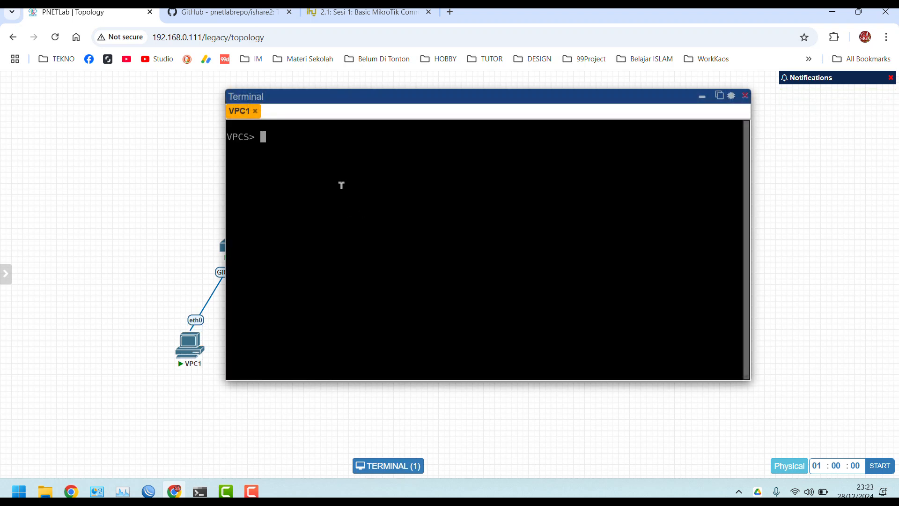
pyautogui.write('pii')
pyautogui.write('ng 19')
pyautogui.write('2.168.')
pyautogui.write('1.5')
pyautogui.press('Return')
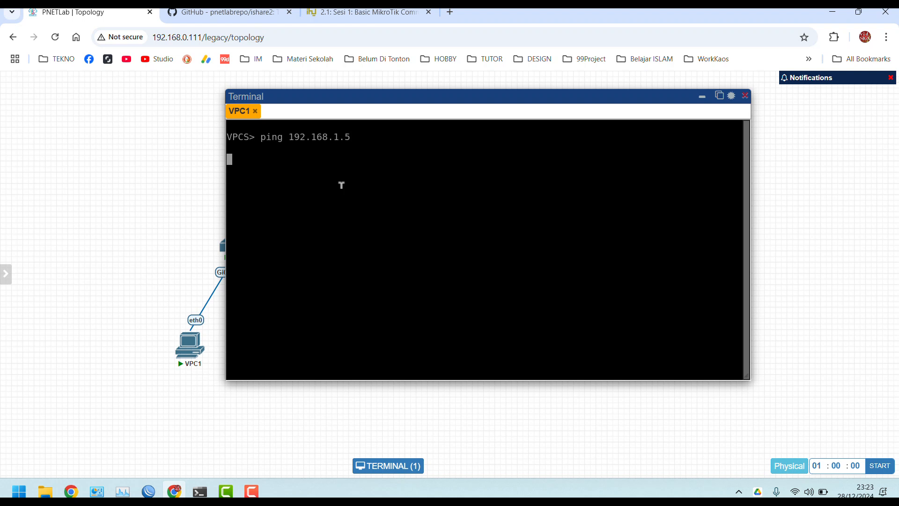
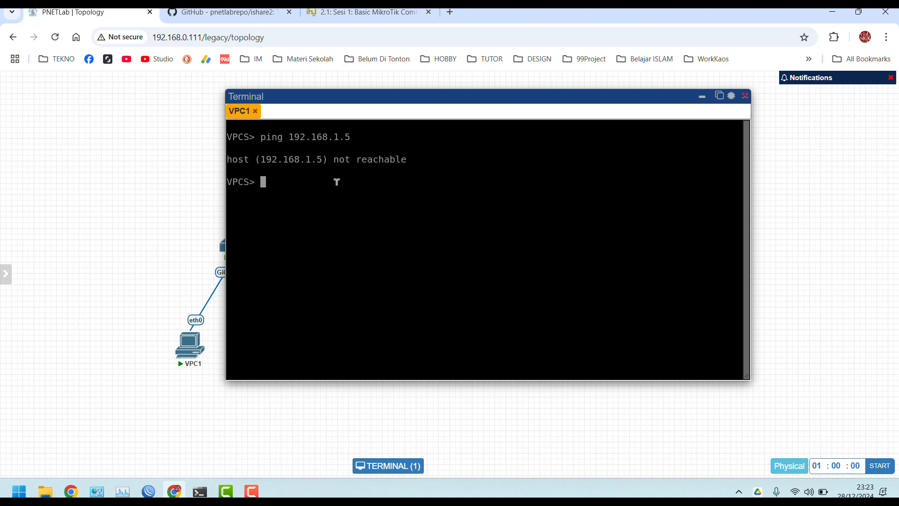
# Run show ip on VPC1 to confirm 192.168.1.1/24, and move the console aside
pyautogui.write('show ip')
pyautogui.press('Return')
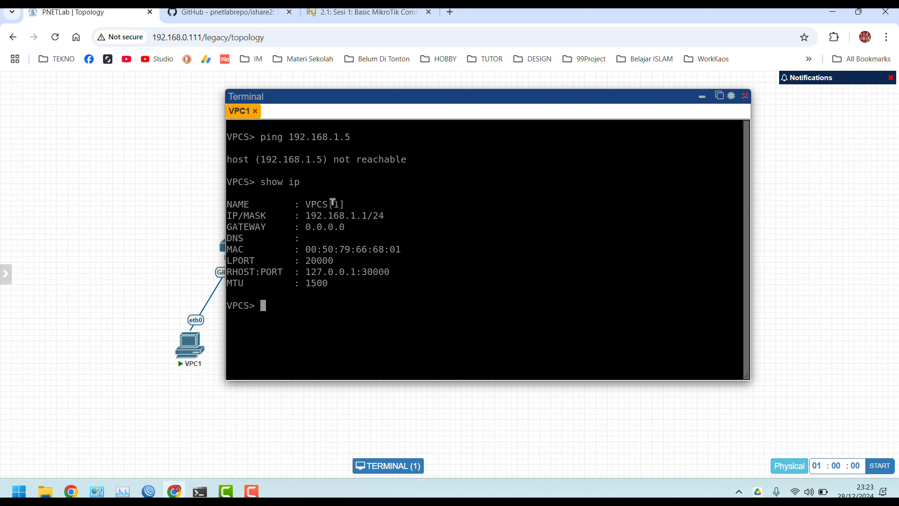
pyautogui.moveTo(345, 97); pyautogui.dragTo(450, 99)
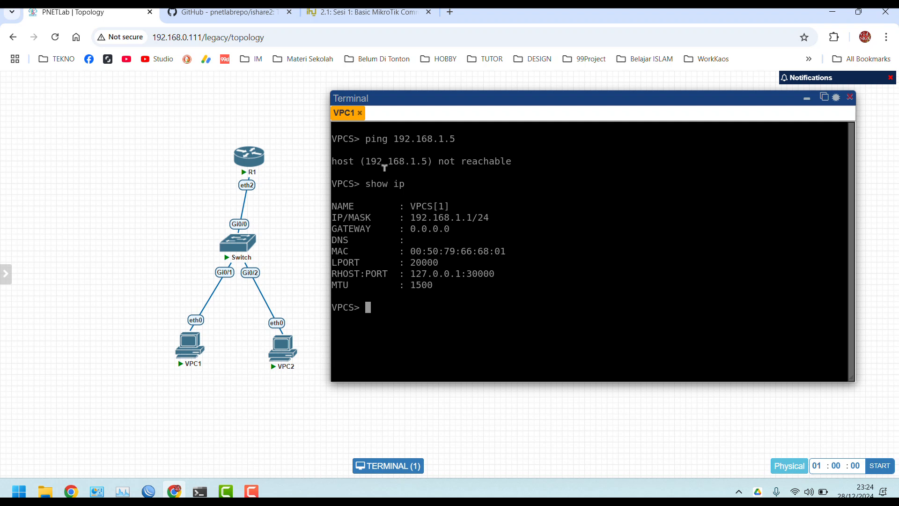
# Rerun show ip and repeat the ping to 192.168.1.5, now getting five replies
pyautogui.press('Up')
pyautogui.press('Return')
pyautogui.press('Up')
pyautogui.press('Up')
pyautogui.press('Return')
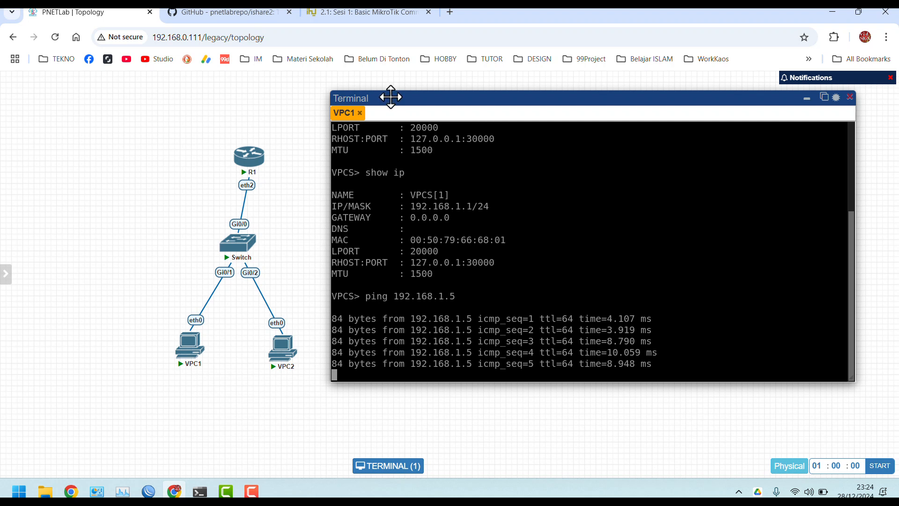
# Open VPC2's console and run show ip to confirm 192.168.1.2/24
pyautogui.click(281, 351)
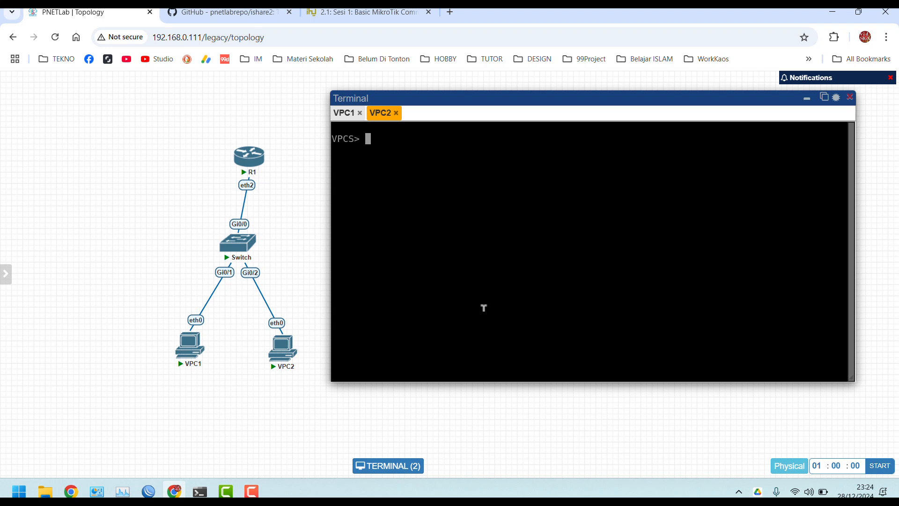
pyautogui.write('show ip')
pyautogui.press('Return')
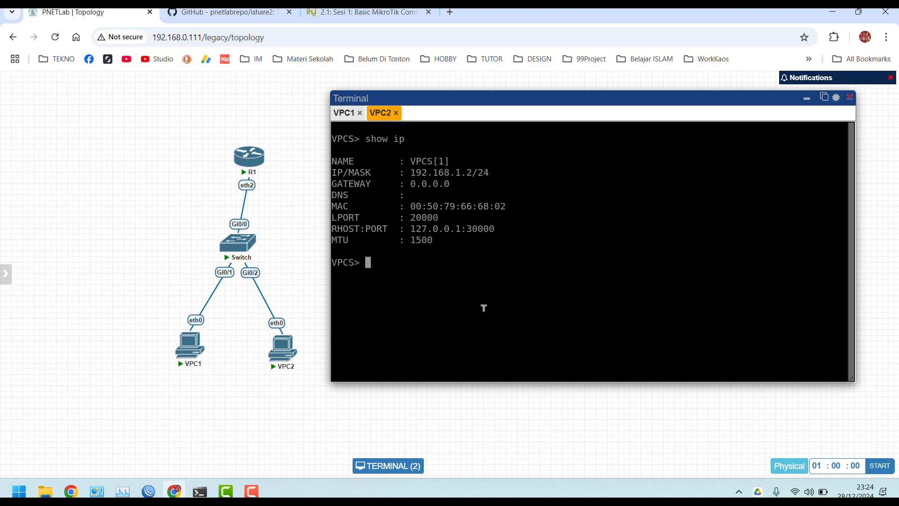
# Ping 192.168.1.5 from VPC2 for five replies, nudge R1 up, and hide the console
pyautogui.write('ping 192.168')
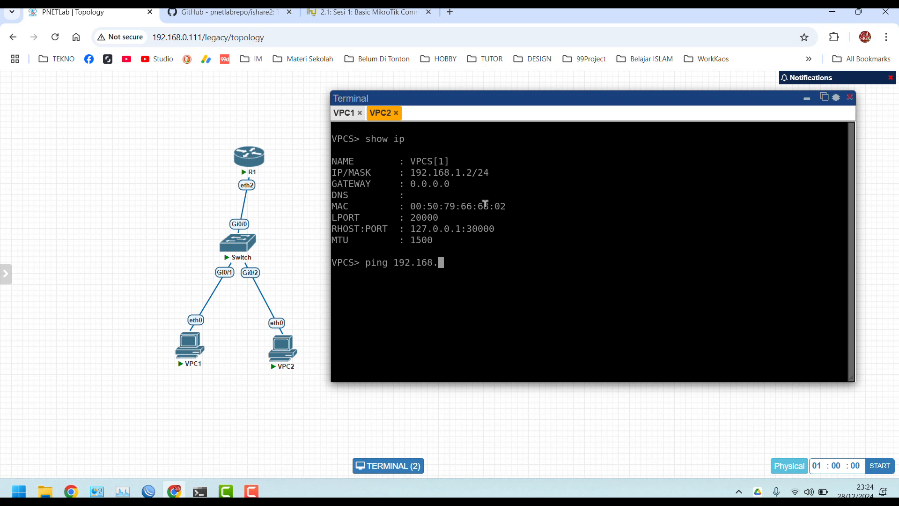
pyautogui.write('.1.5')
pyautogui.press('Return')
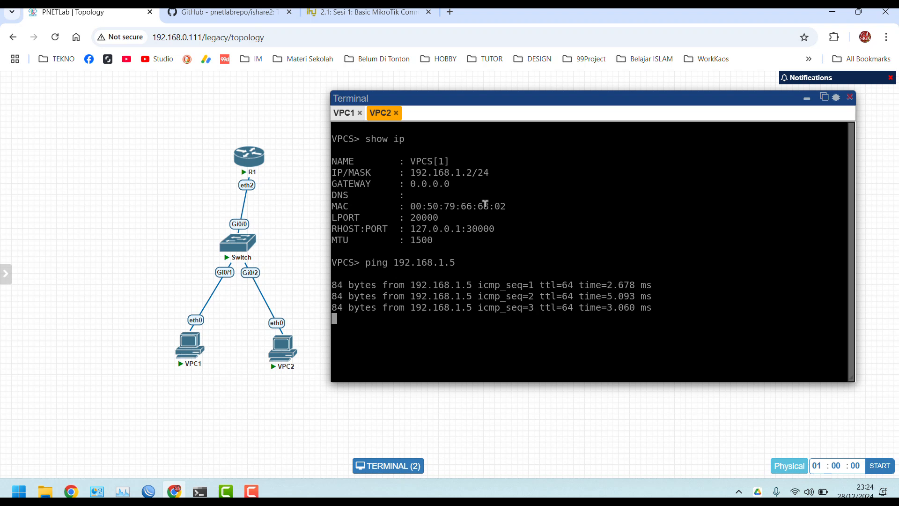
pyautogui.moveTo(257, 158); pyautogui.dragTo(245, 152)
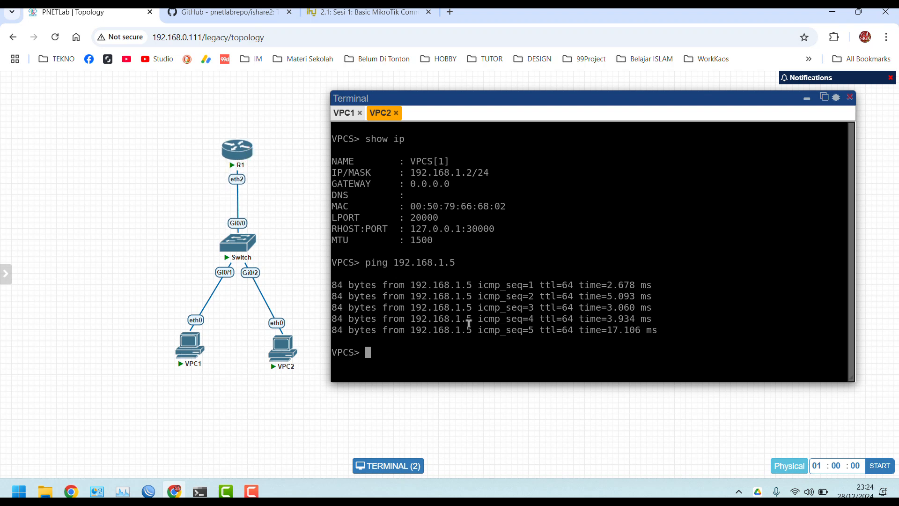
pyautogui.click(807, 99)
# Close the running lab, then reopen 1.unl from the workspace
pyautogui.moveTo(36, 224)
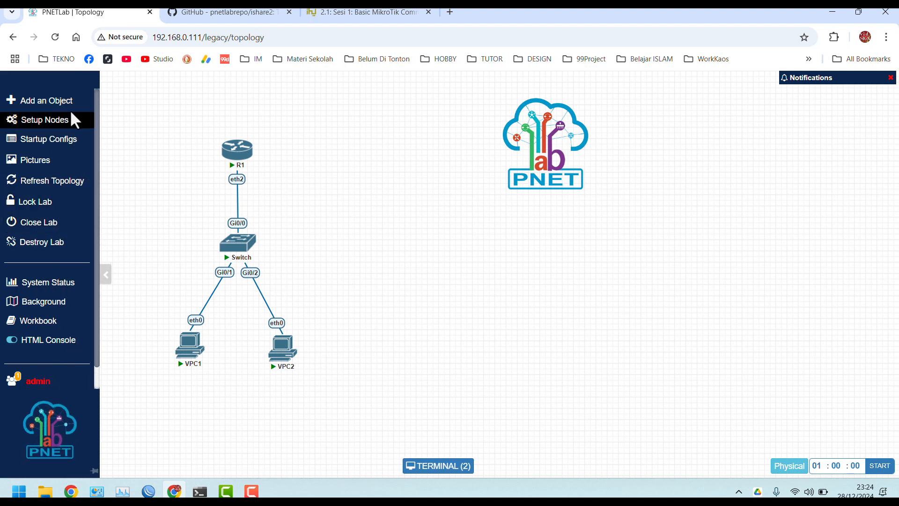
pyautogui.click(36, 226)
pyautogui.click(52, 223)
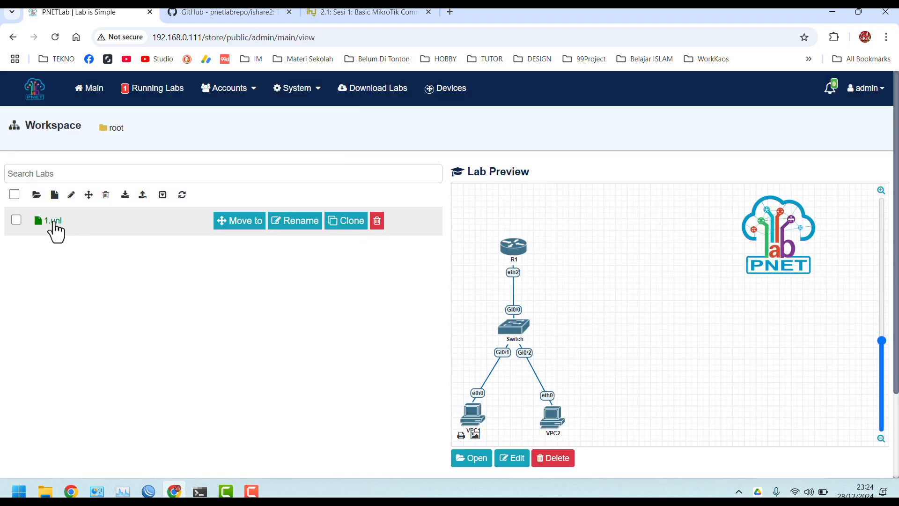
pyautogui.click(462, 459)
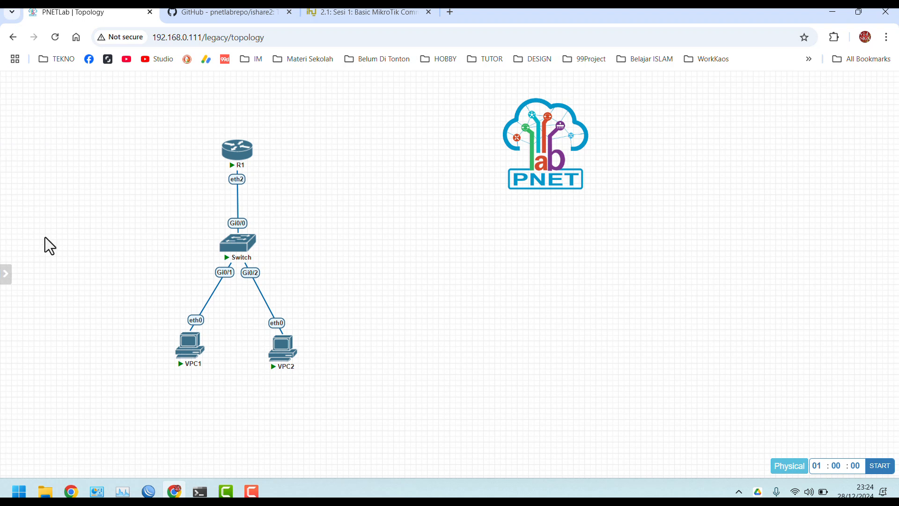
# Destroy lab 1.unl, confirming that all nodes are wiped
pyautogui.moveTo(11, 243)
pyautogui.moveTo(4, 261)
pyautogui.click(23, 248)
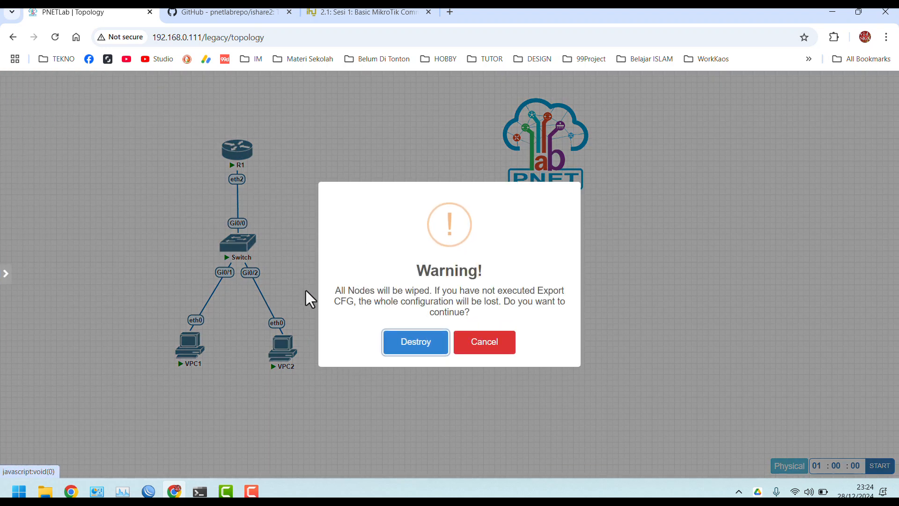
pyautogui.click(414, 353)
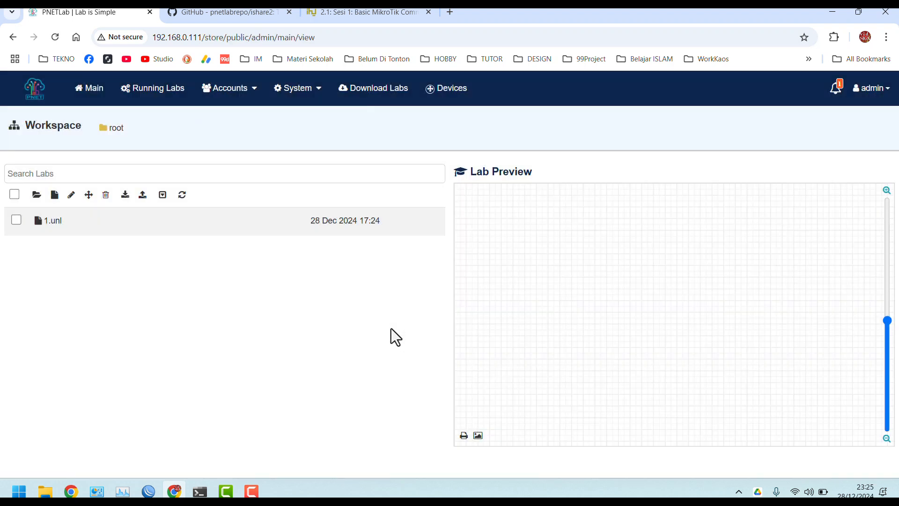
# Open 1.unl, start R1, and open its console at the MikroTik 6.47 login
pyautogui.click(54, 228)
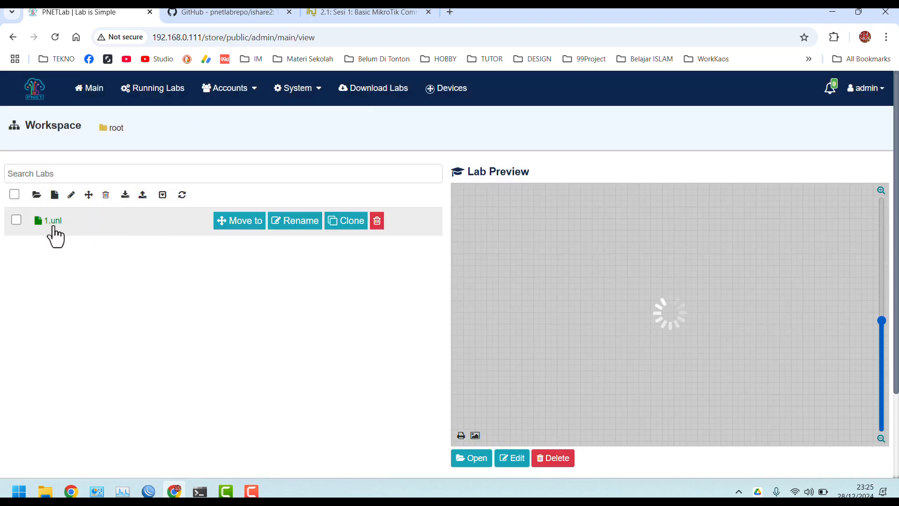
pyautogui.click(469, 463)
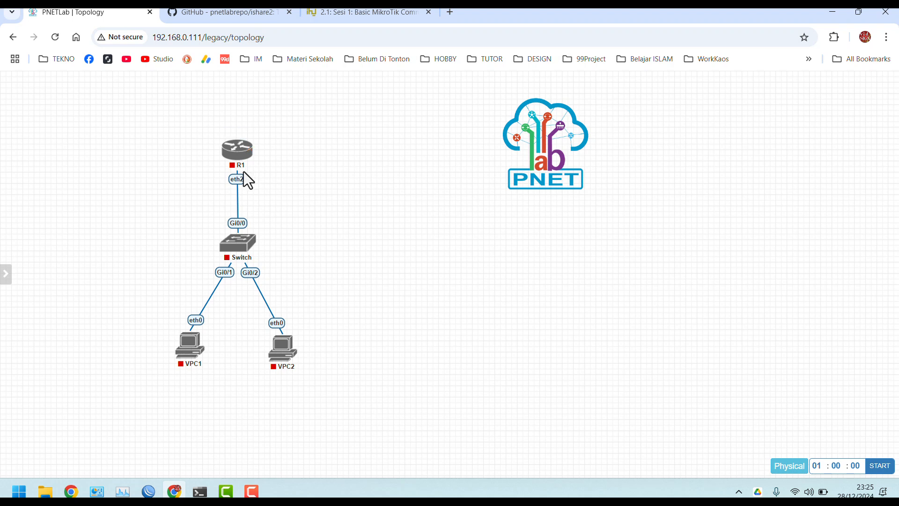
pyautogui.click(234, 143)
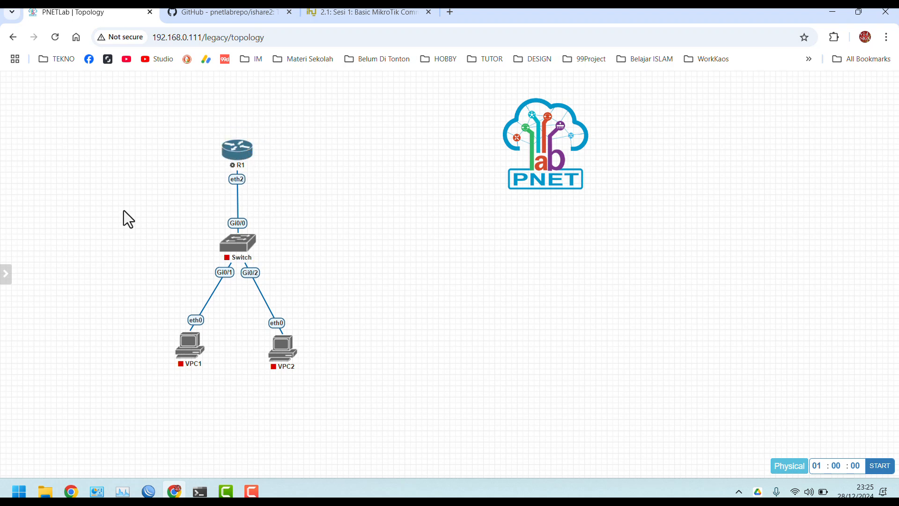
pyautogui.click(232, 154)
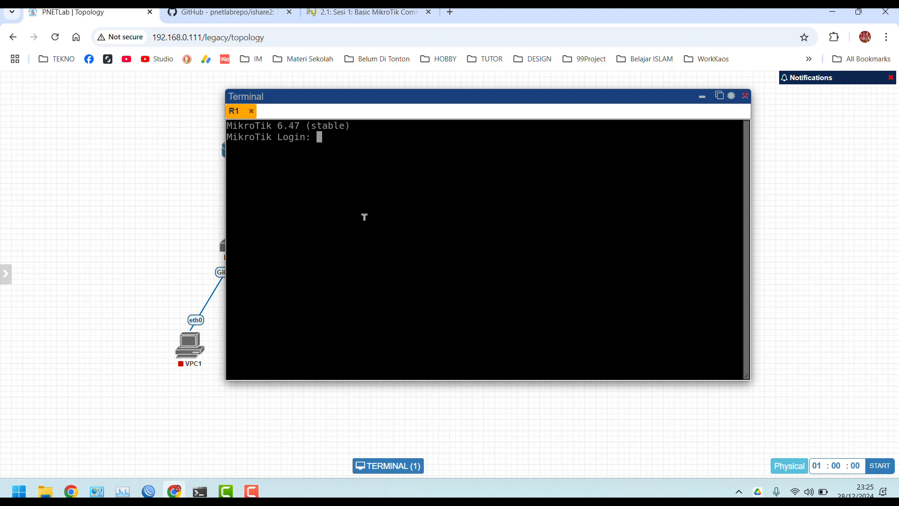
# Log in to R1 as admin and decline the license prompt with n
pyautogui.write('admin')
pyautogui.press('Return')
pyautogui.write('n')
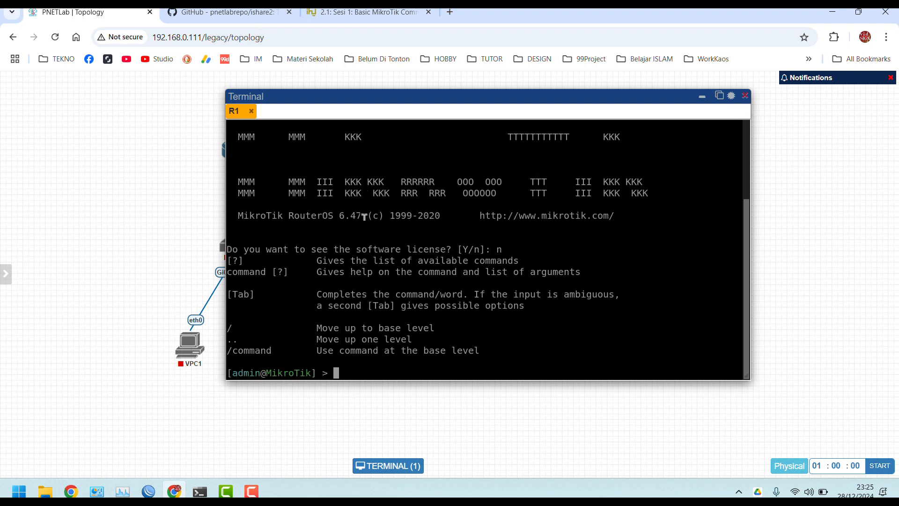
# Clear the screen and run ip add pr, showing no configured addresses
pyautogui.hotkey('ctrl', 'l')
pyautogui.write('ip add pr')
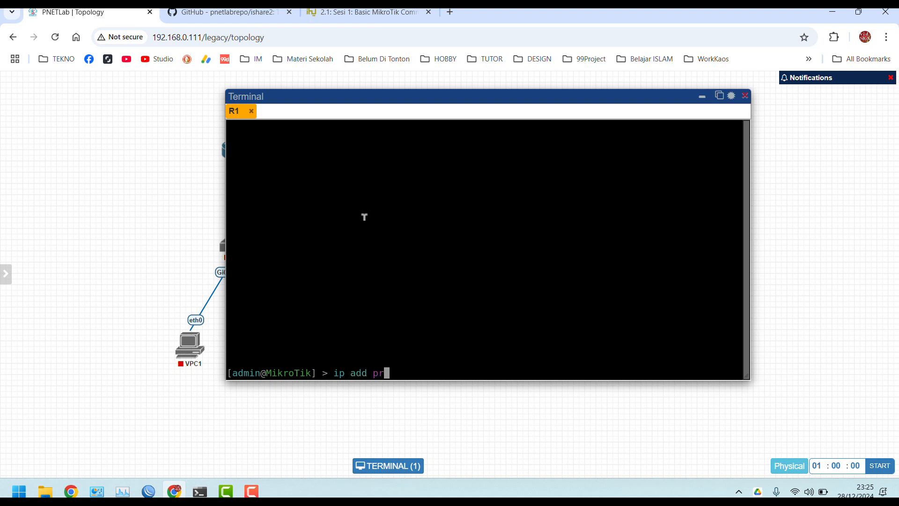
pyautogui.press('Return')
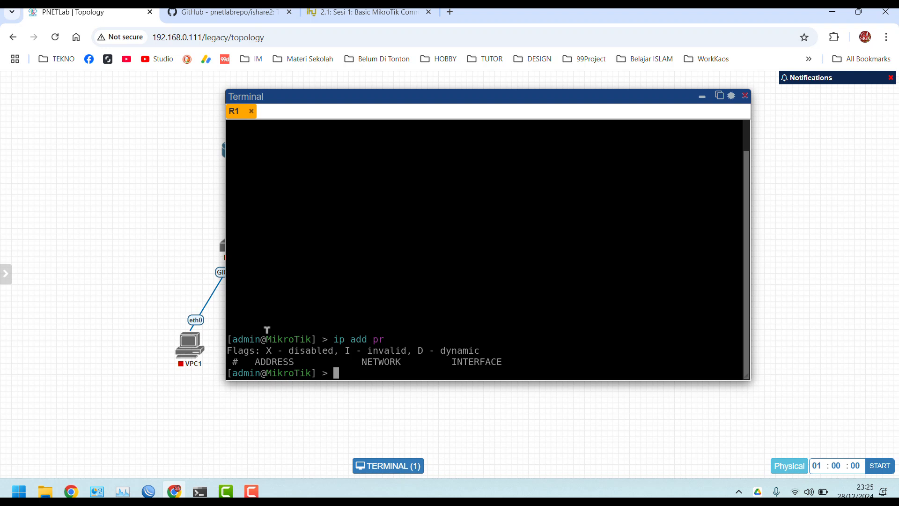
pyautogui.moveTo(267, 330); pyautogui.dragTo(278, 267)
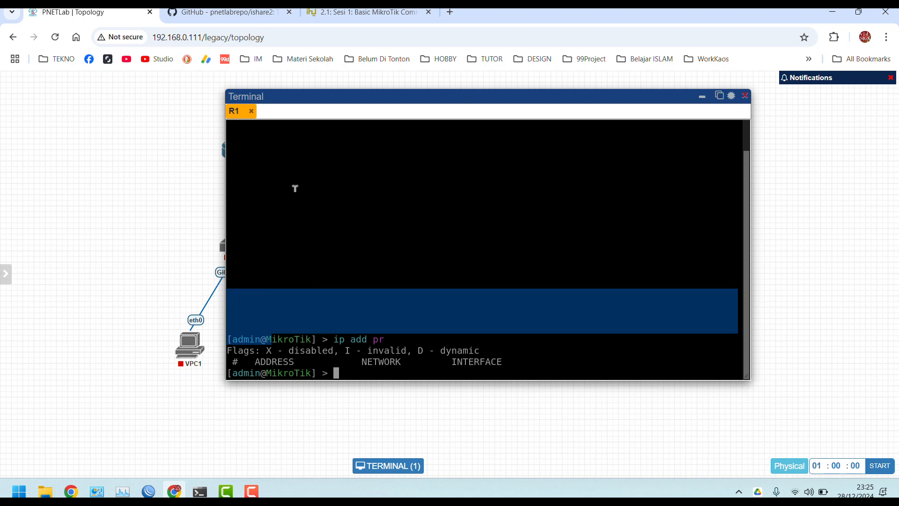
pyautogui.click(334, 13)
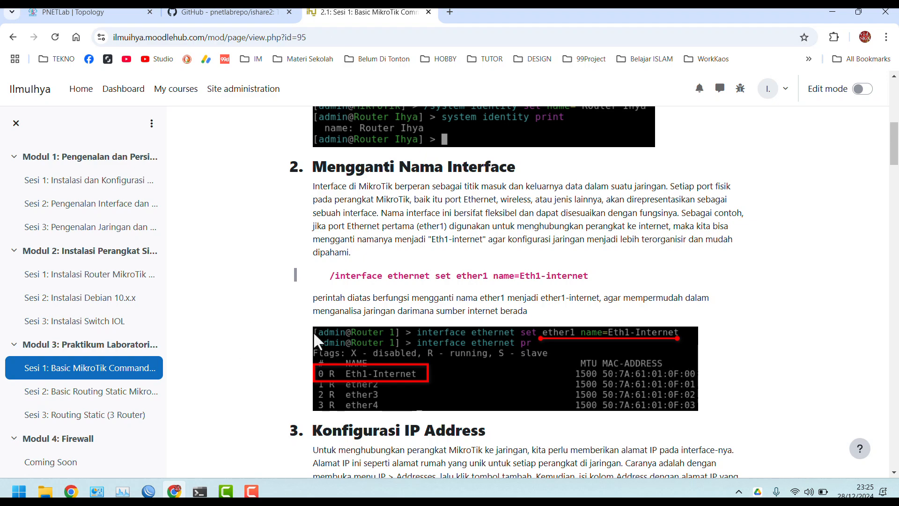
pyautogui.scroll(-10, 319, 340)
pyautogui.scroll(3, 319, 340)
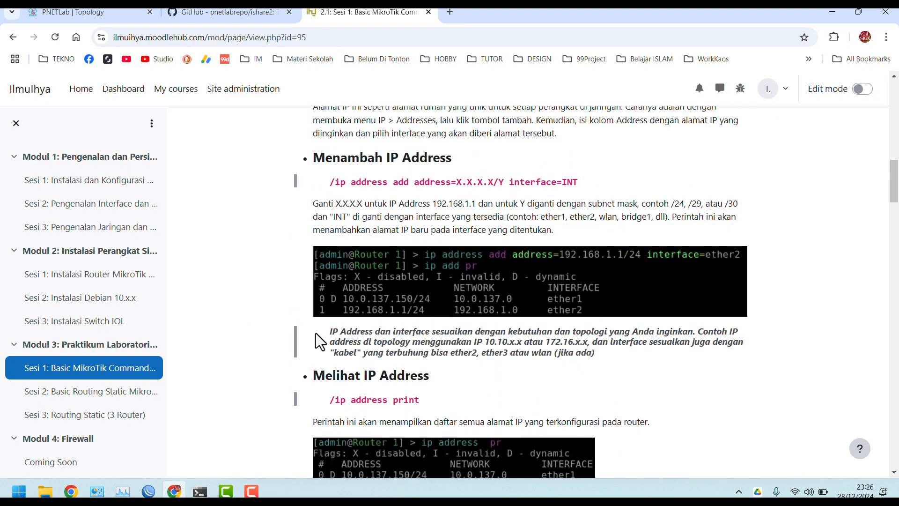
pyautogui.scroll(-10, 320, 341)
pyautogui.scroll(-3, 318, 340)
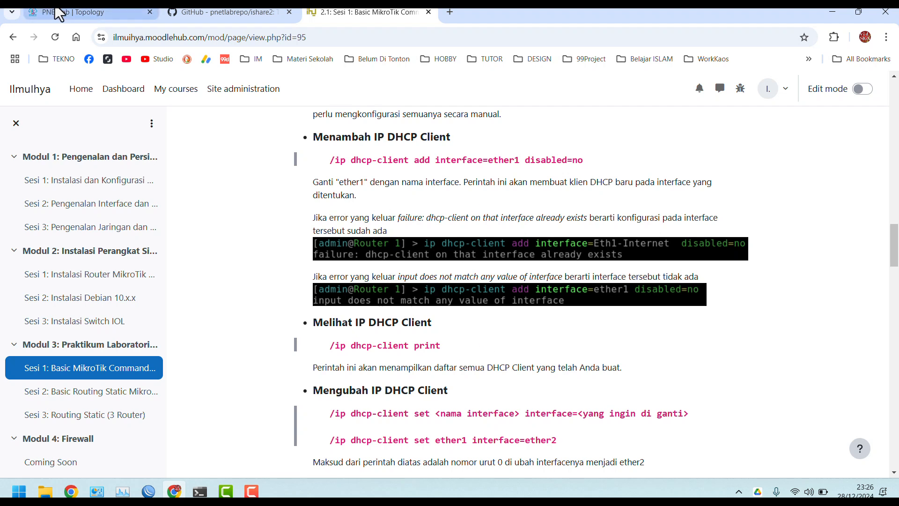
# Add a new network named Net of type Cloud_nat to the topology
pyautogui.click(80, 12)
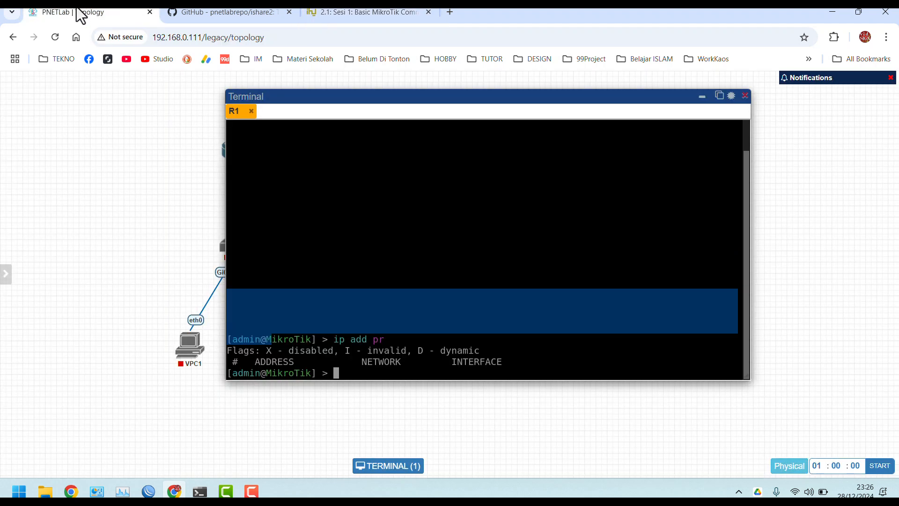
pyautogui.click(404, 174)
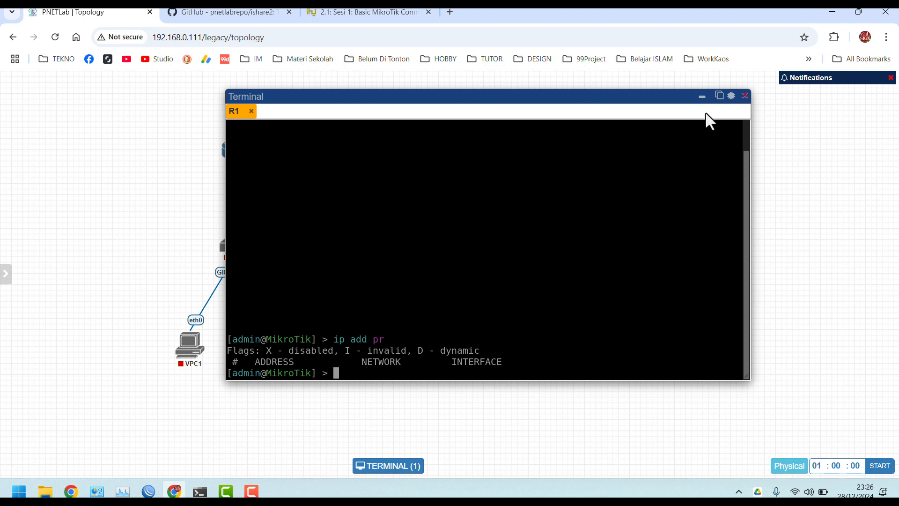
pyautogui.click(703, 98)
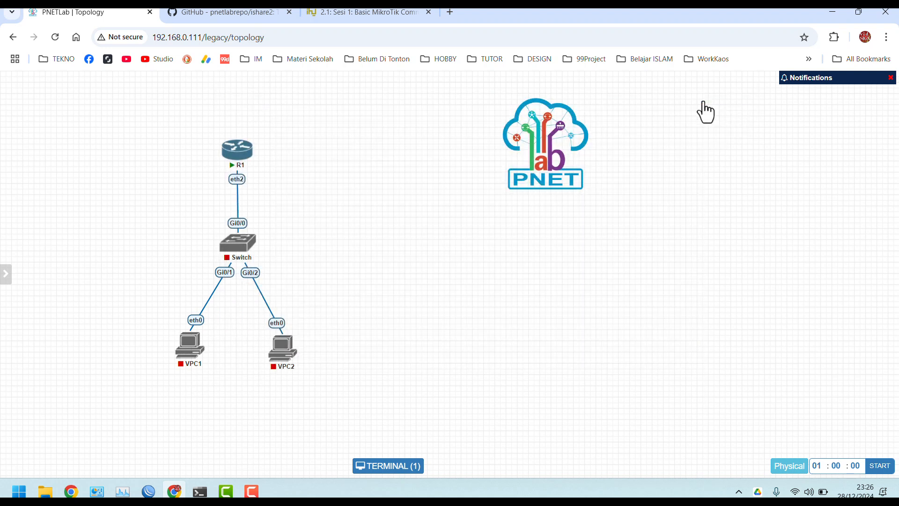
pyautogui.rightClick(141, 154)
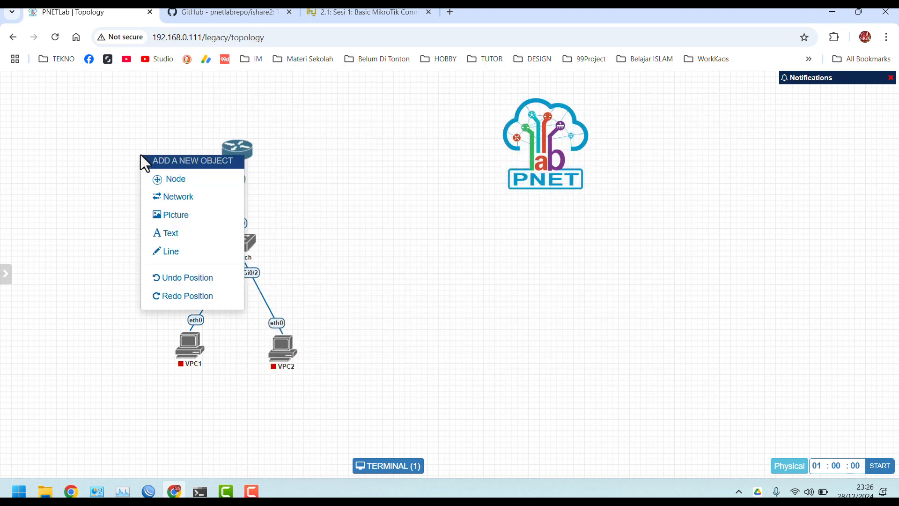
pyautogui.click(172, 197)
pyautogui.click(407, 195)
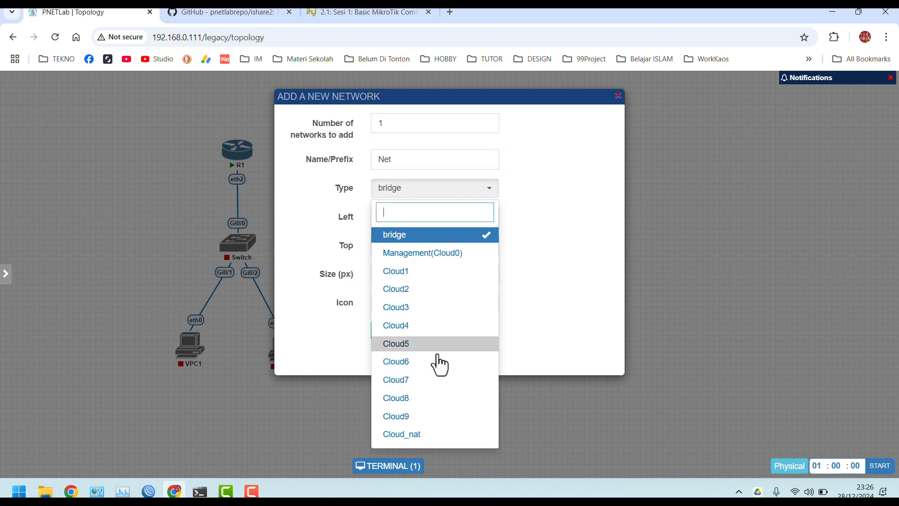
pyautogui.click(420, 438)
pyautogui.click(389, 332)
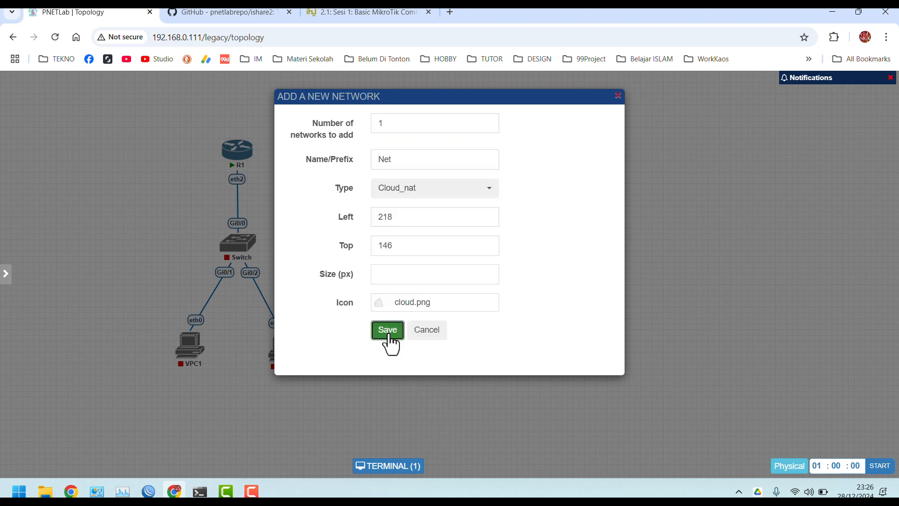
# Link Net to R1's eth1 and place the cloud left of R1
pyautogui.moveTo(175, 164); pyautogui.dragTo(235, 152)
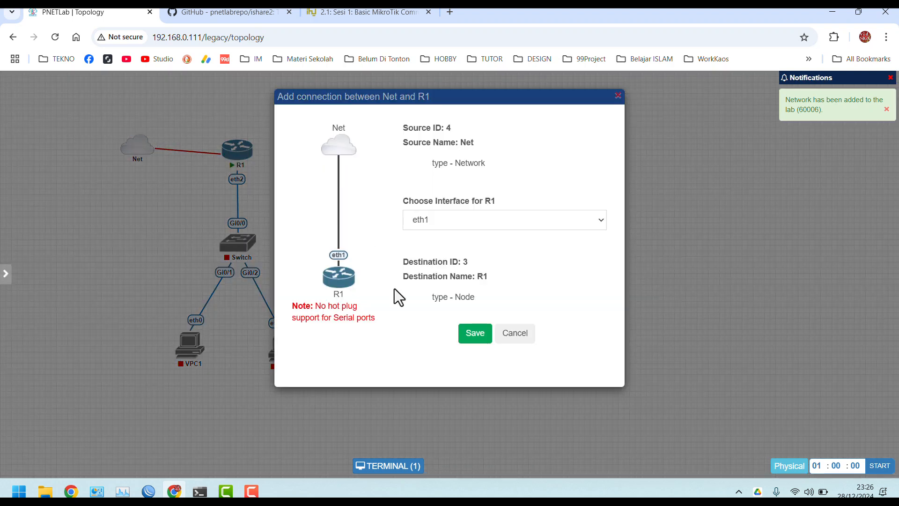
pyautogui.click(480, 338)
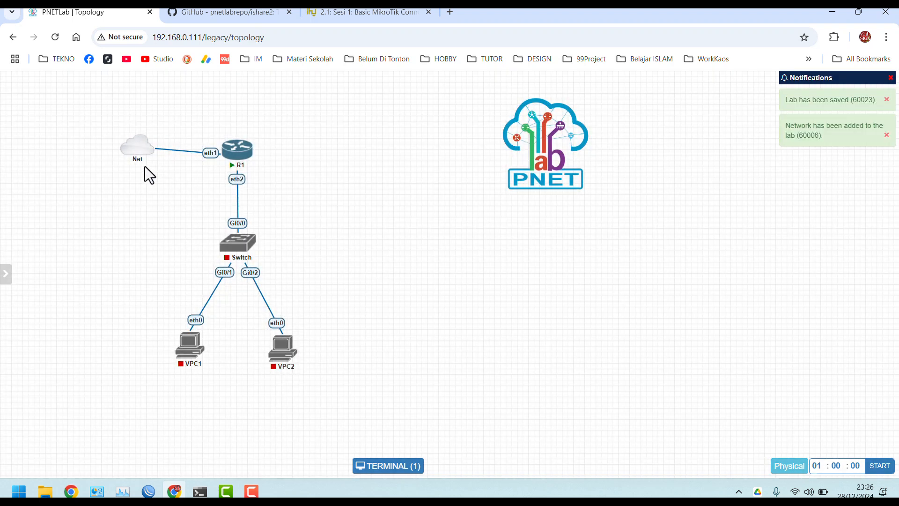
pyautogui.moveTo(132, 146); pyautogui.dragTo(122, 154)
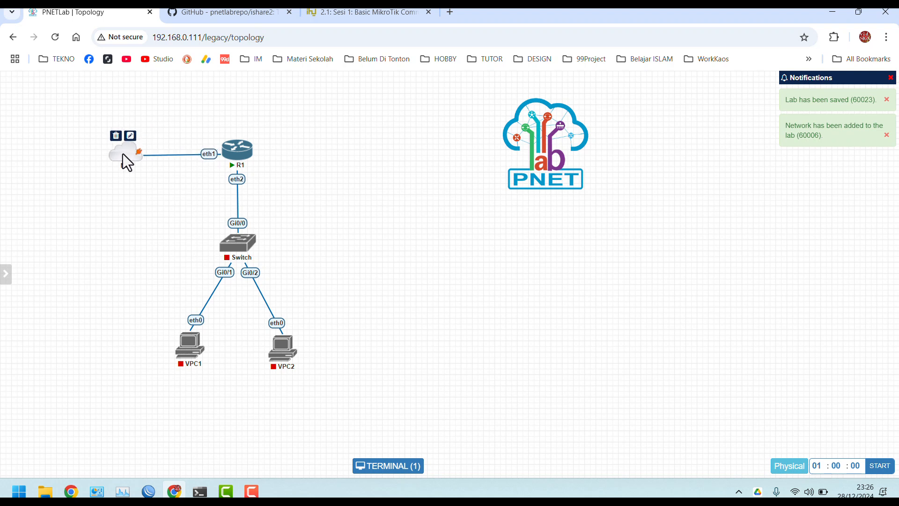
# In R1's console, confirm 10.0.137.138/24 on ether1 and a bound DHCP client
pyautogui.click(227, 156)
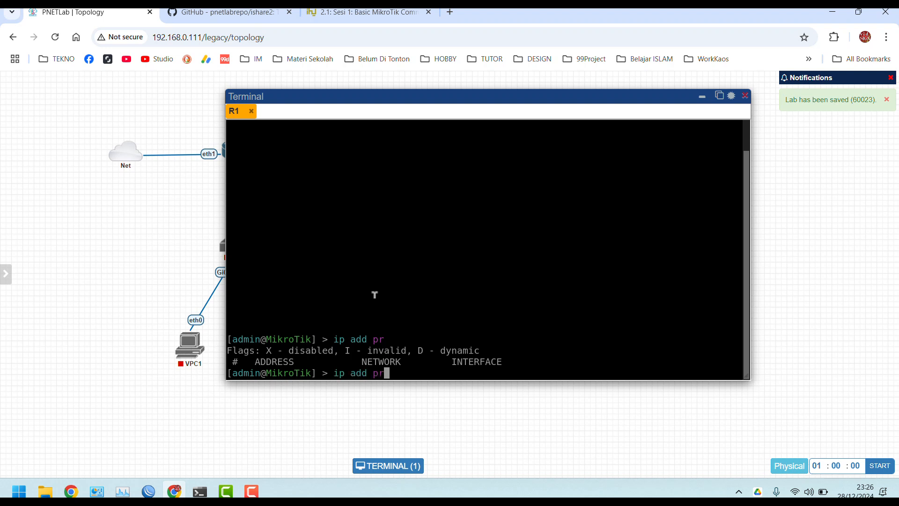
pyautogui.press('Up')
pyautogui.press('Return')
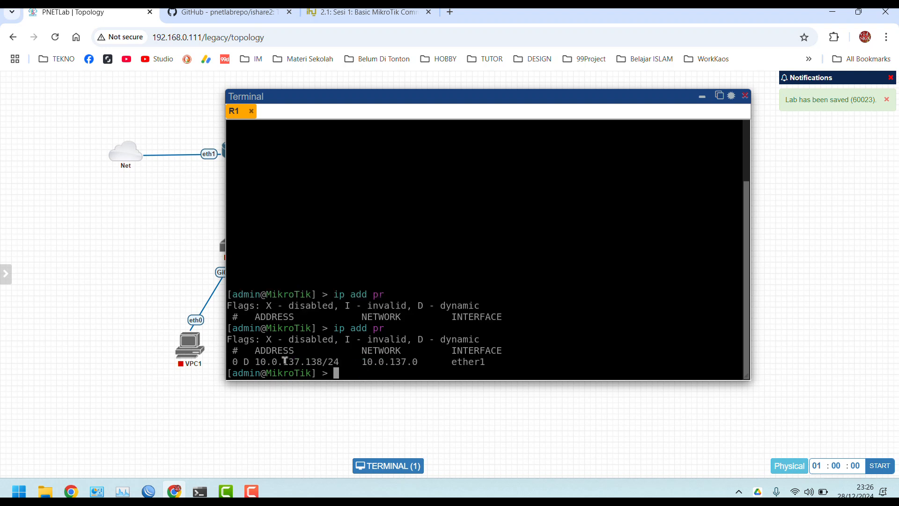
pyautogui.moveTo(257, 359); pyautogui.dragTo(487, 356)
pyautogui.click(401, 367)
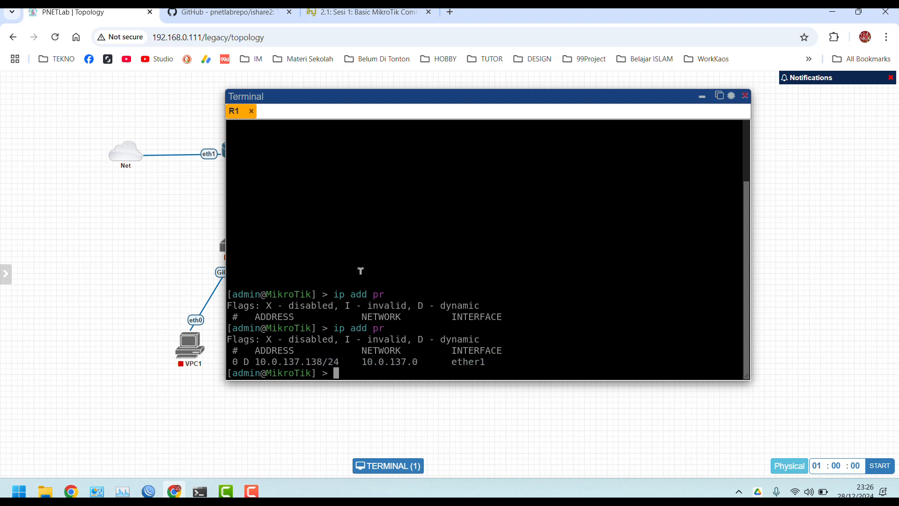
pyautogui.moveTo(370, 97); pyautogui.dragTo(459, 94)
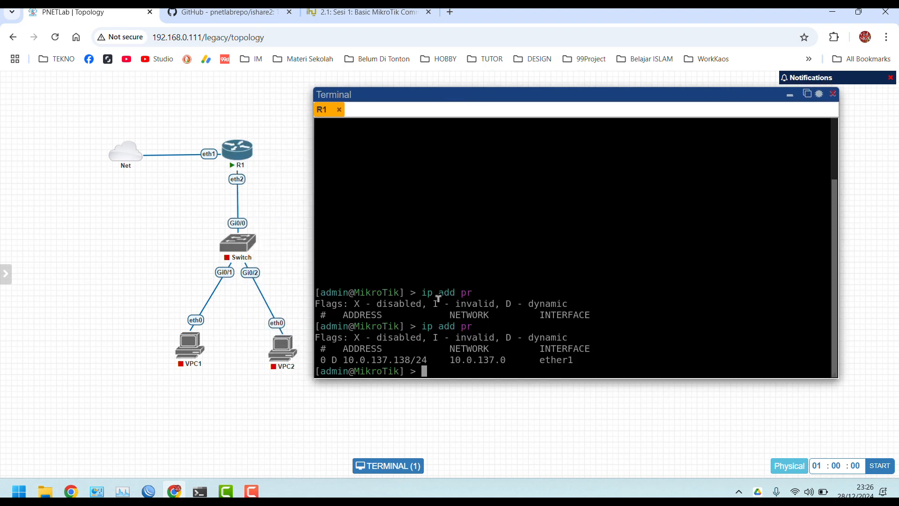
pyautogui.write('ip dhcp-client pr')
pyautogui.press('Return')
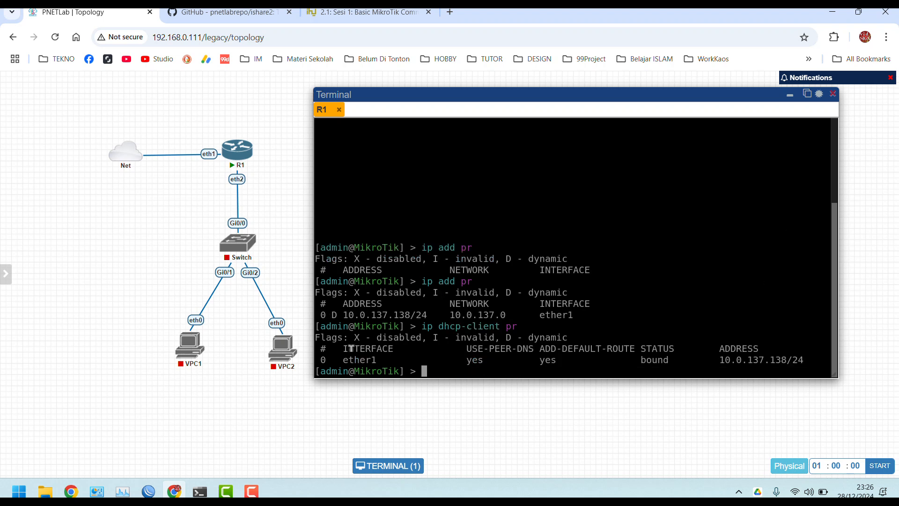
# Ping 8.8.8.8 and google.com from R1, stopping each after two replies
pyautogui.write('ping 8.8.8.8')
pyautogui.press('Return')
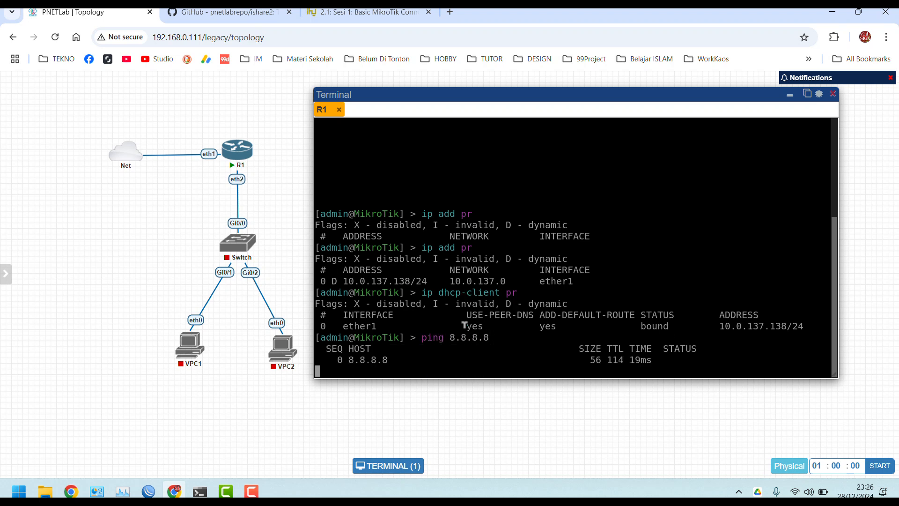
pyautogui.hotkey('ctrl', 'c')
pyautogui.write('ping google.com')
pyautogui.press('Return')
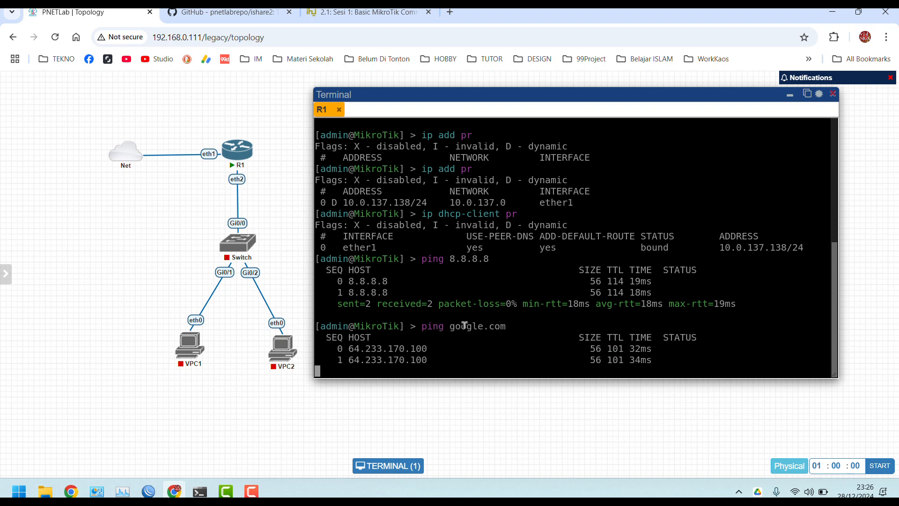
pyautogui.hotkey('ctrl', 'c')
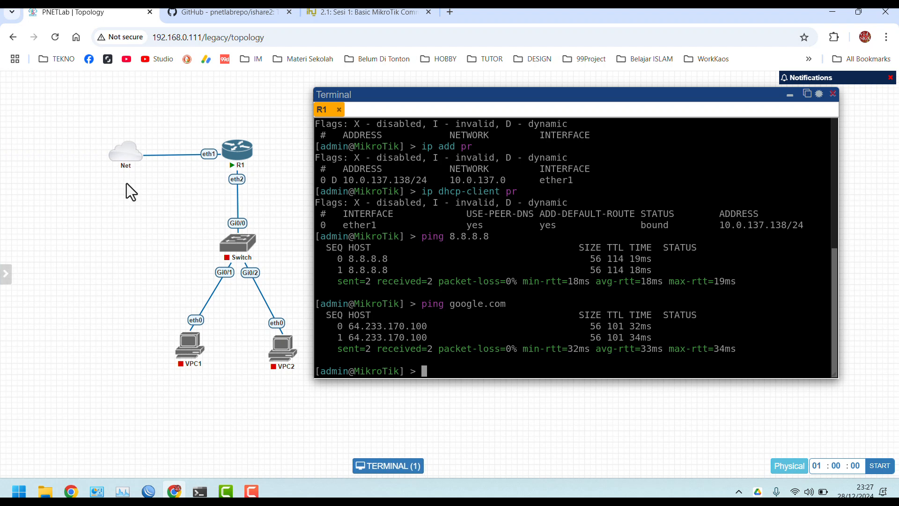
pyautogui.moveTo(2, 213)
pyautogui.click(252, 491)
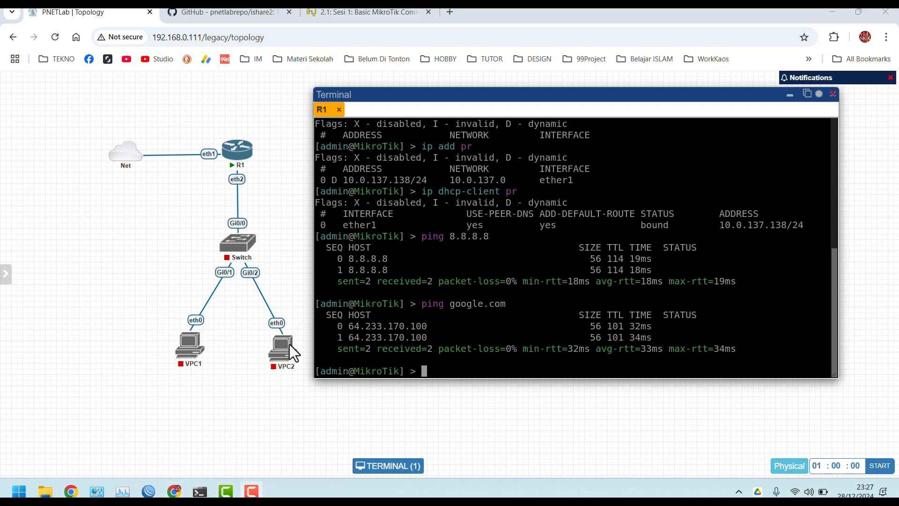